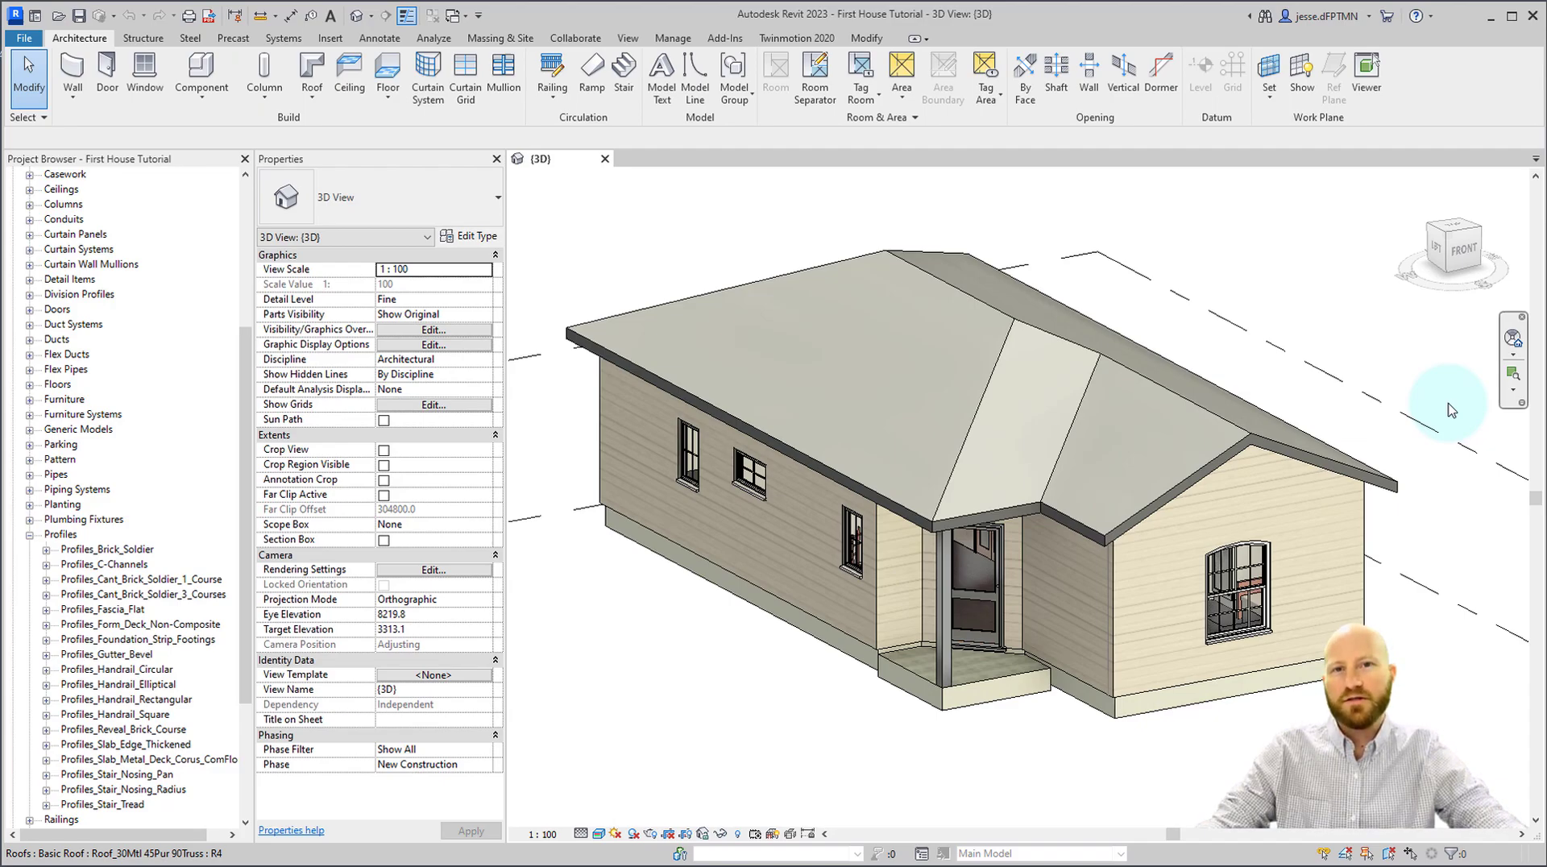
# Start a Roof: Fascia and rename its Standard type to Standard 19x235.
pyautogui.click(311, 102)
pyautogui.click(371, 263)
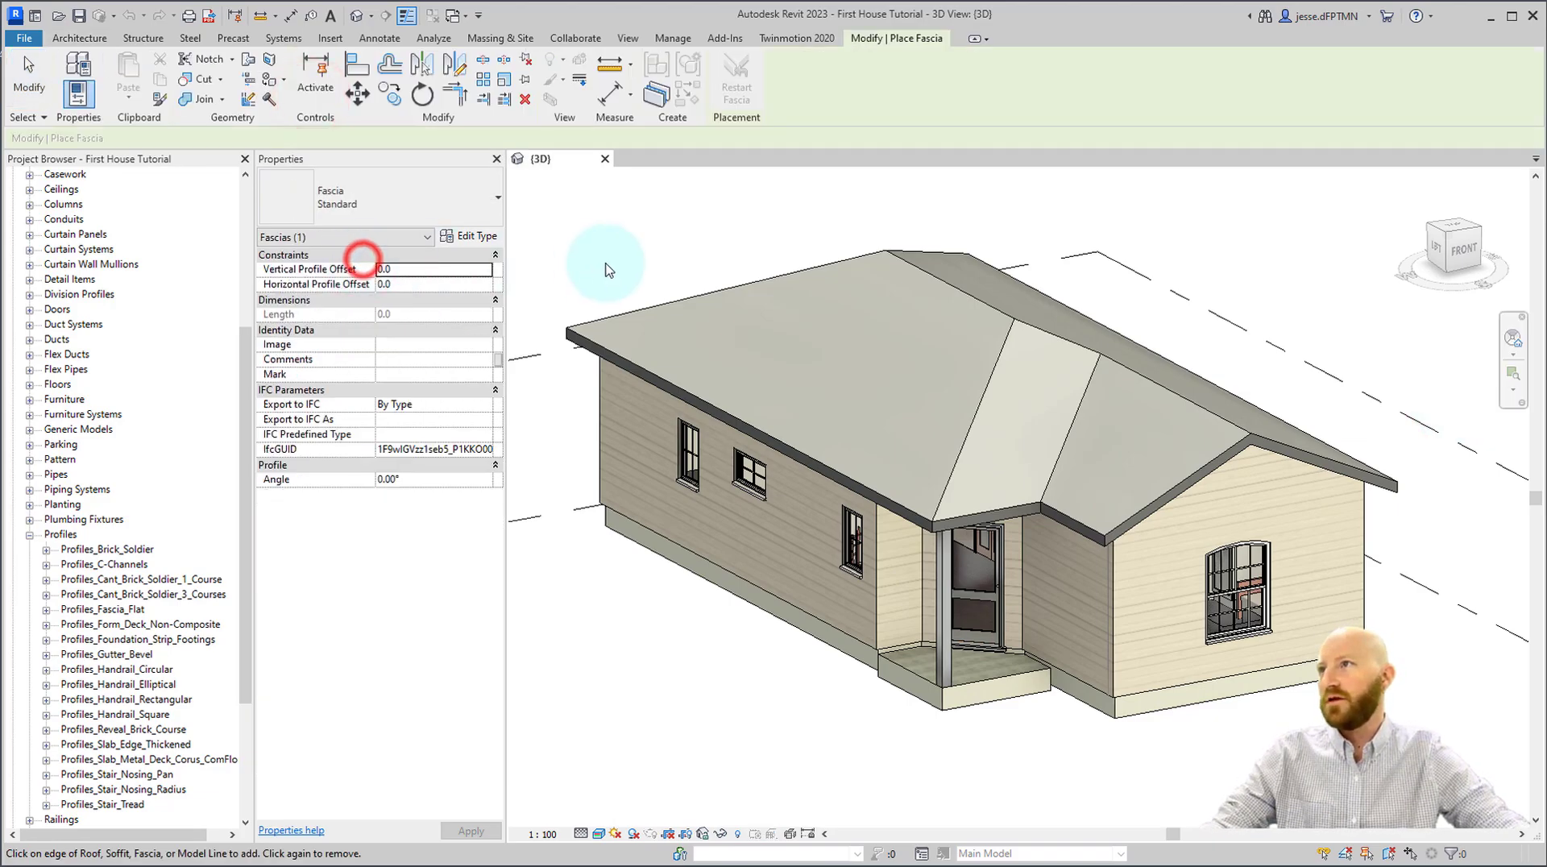
pyautogui.click(453, 237)
pyautogui.click(947, 284)
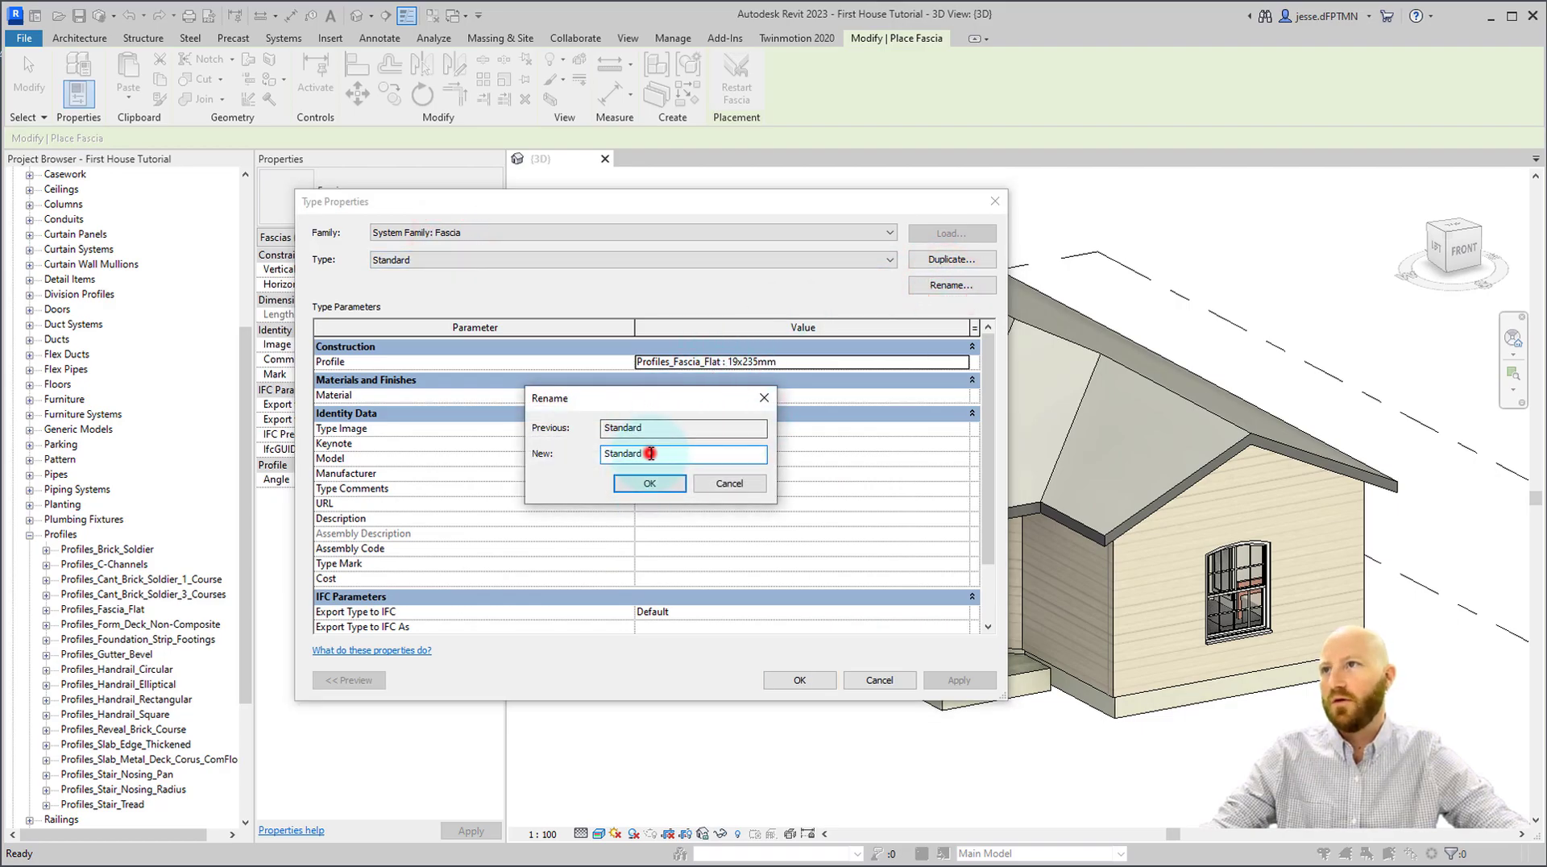
pyautogui.write('19x235')
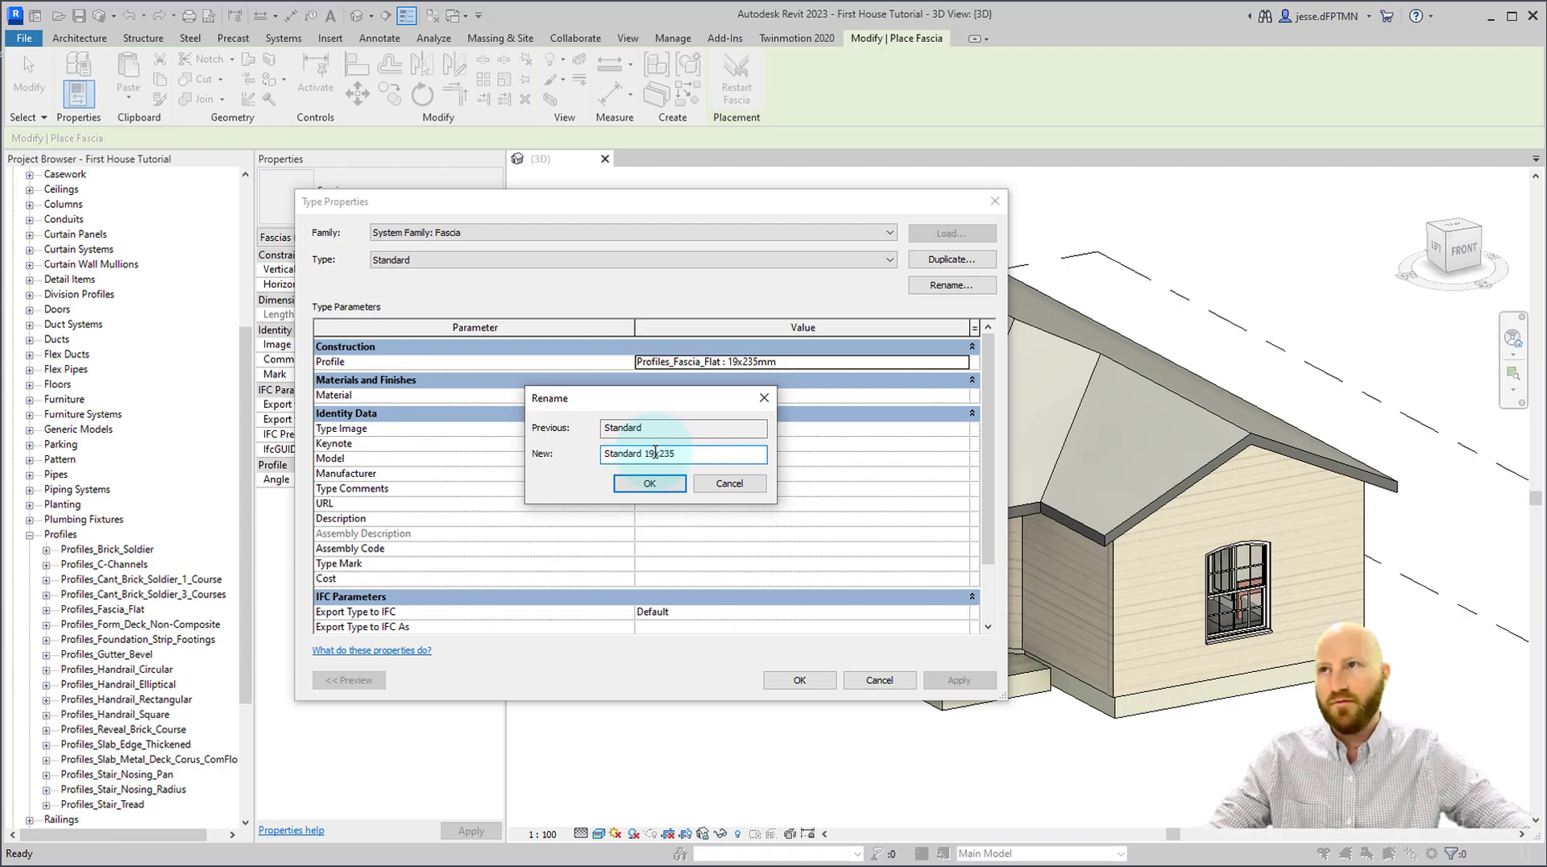
pyautogui.click(653, 483)
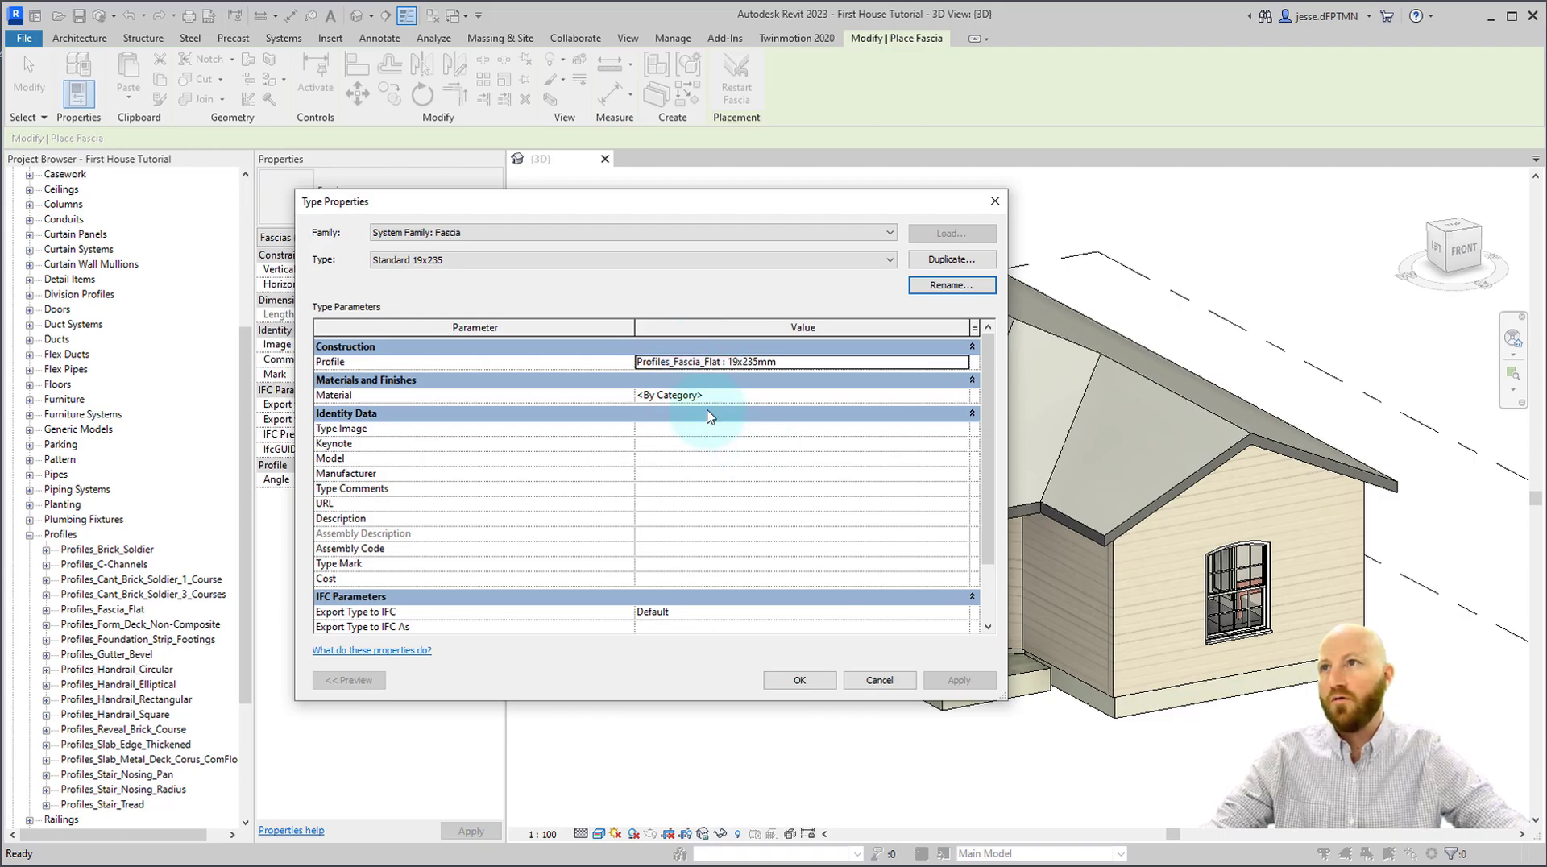
# Close Type Properties and open the Profiles_Fascia_Flat family from Families > Profiles for editing.
pyautogui.click(800, 683)
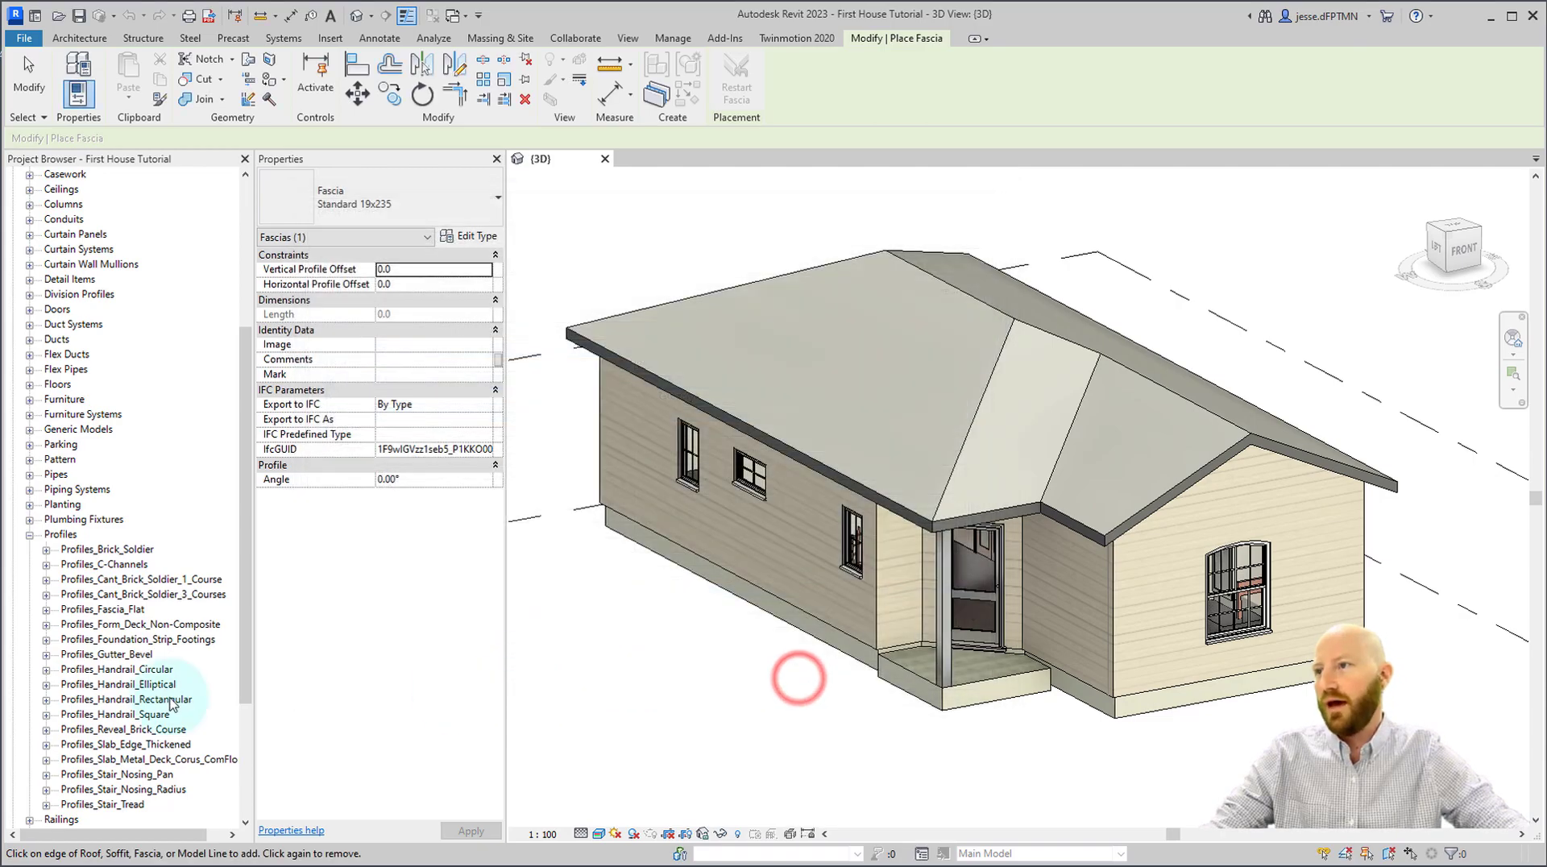
pyautogui.scroll(5, 64, 395)
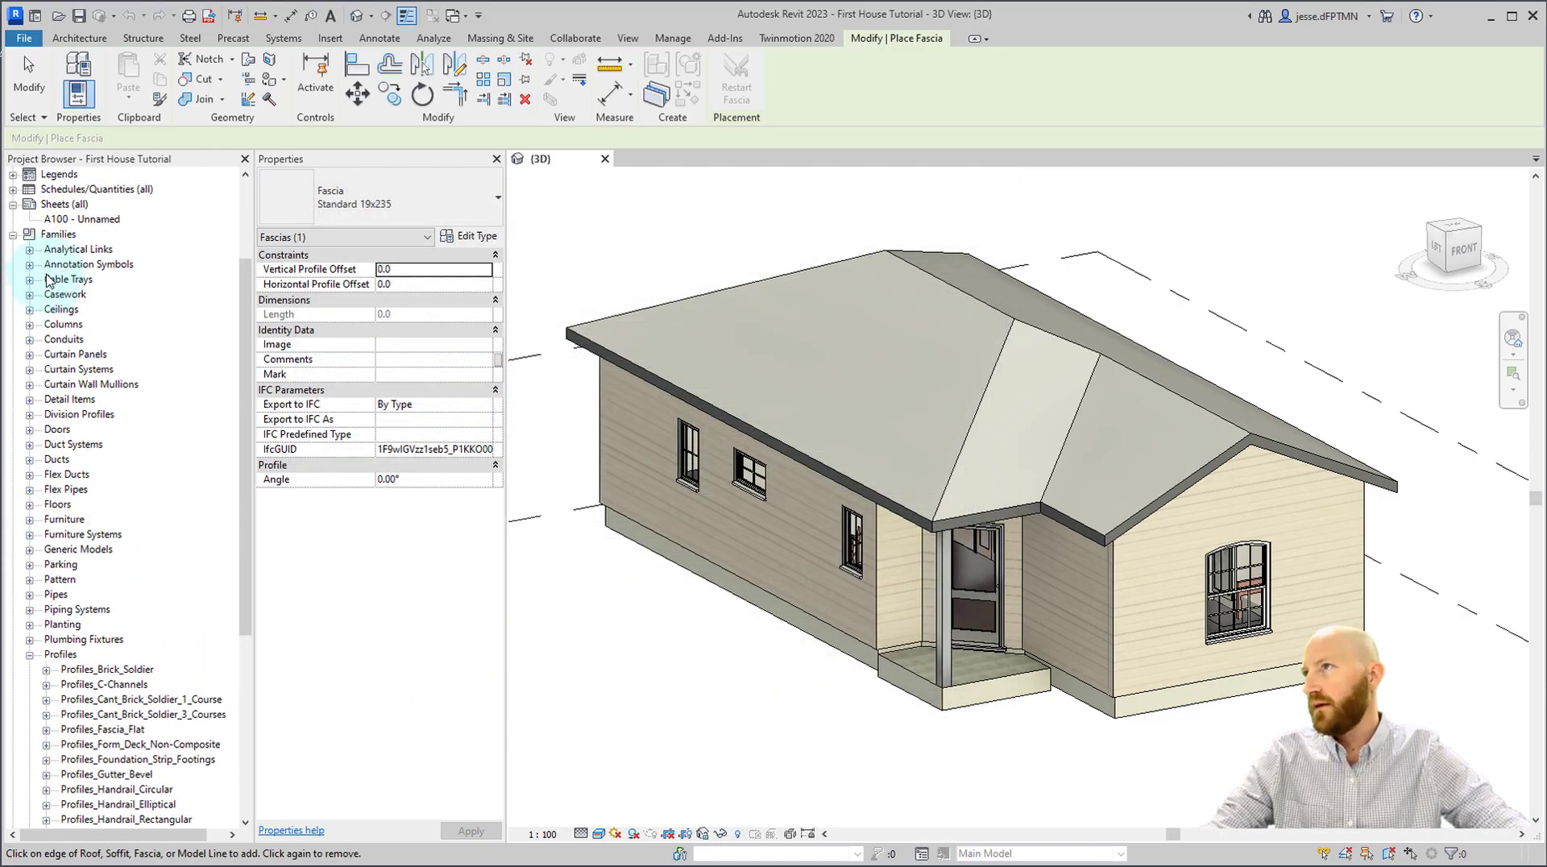
pyautogui.scroll(-4, 65, 395)
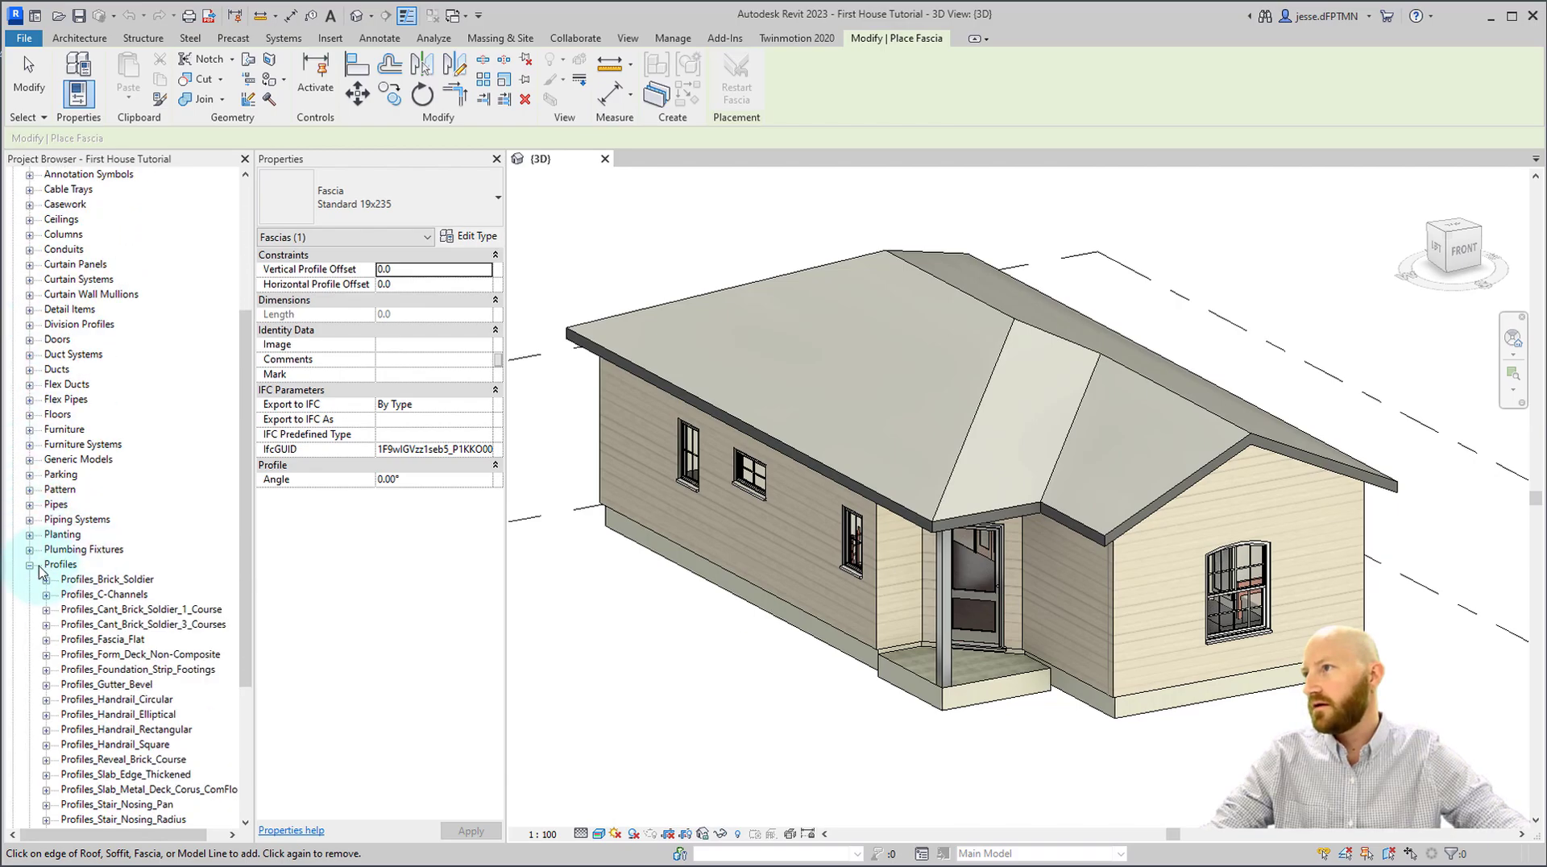
pyautogui.click(72, 641)
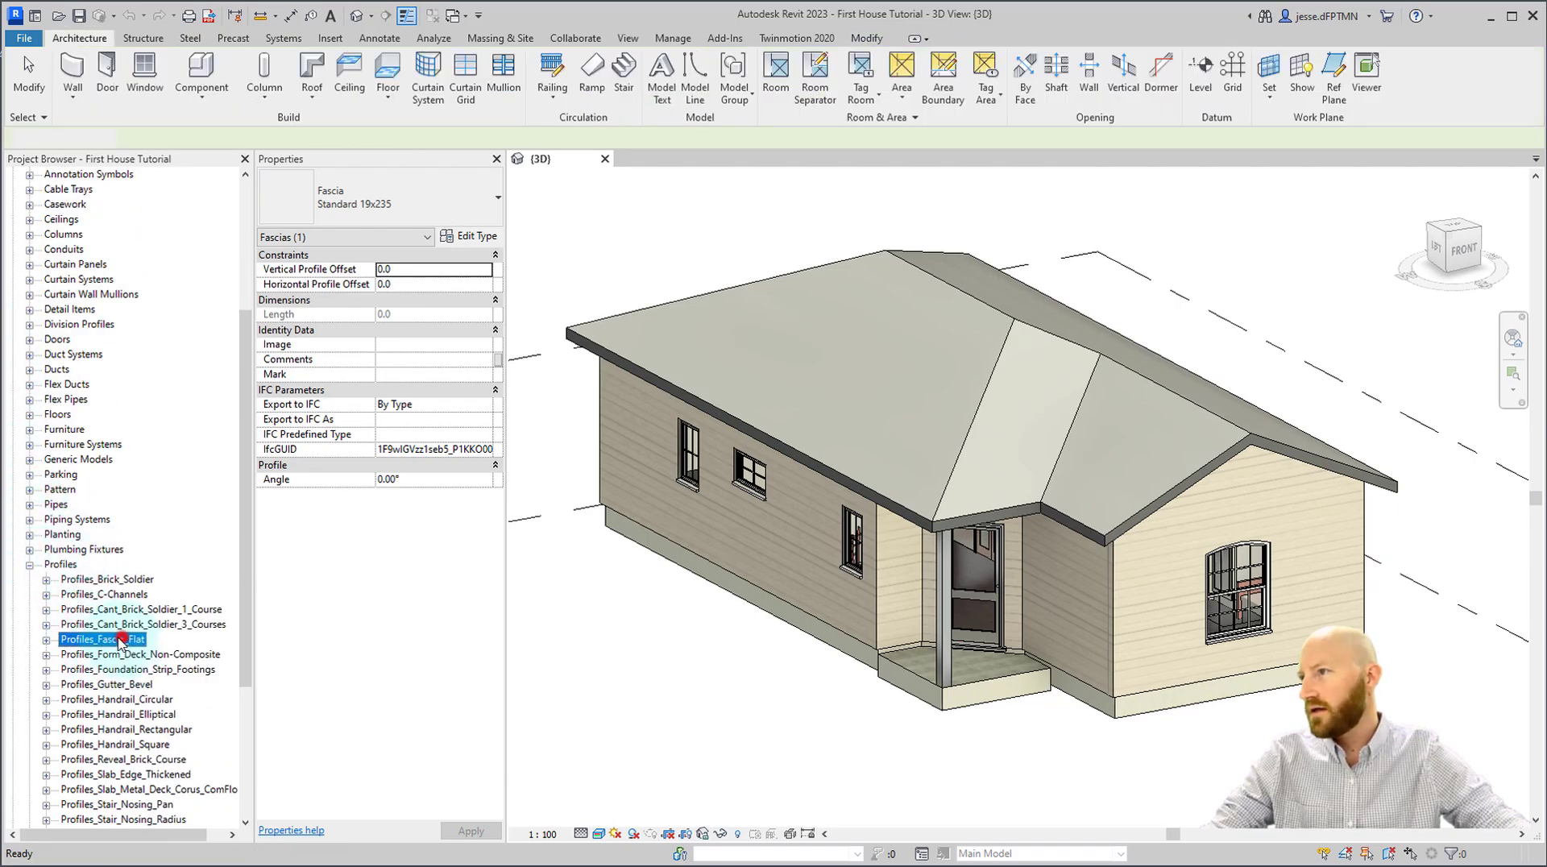
pyautogui.click(46, 640)
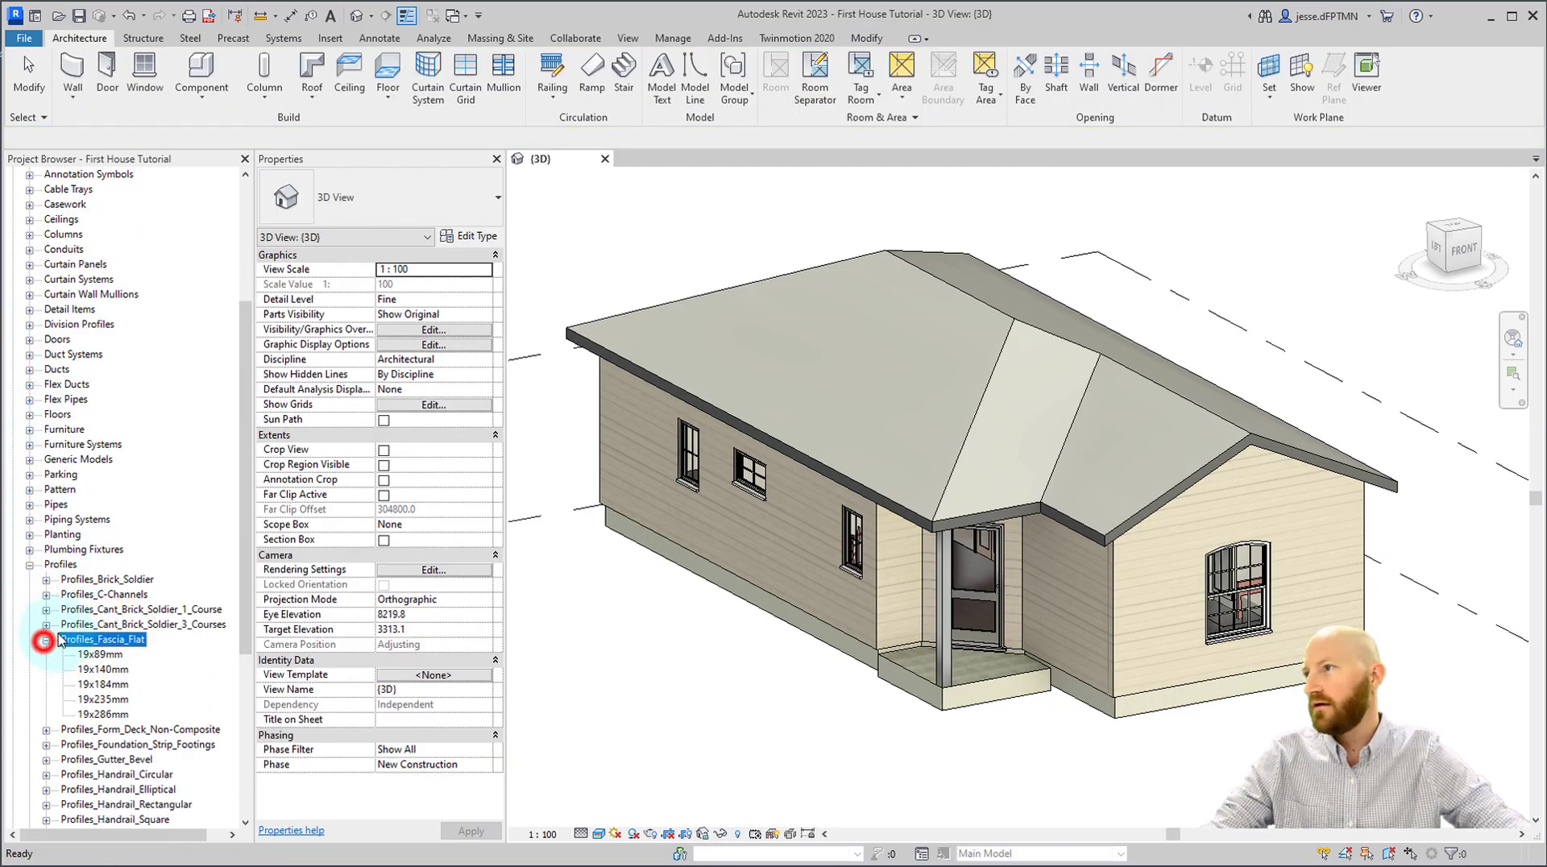
pyautogui.rightClick(111, 646)
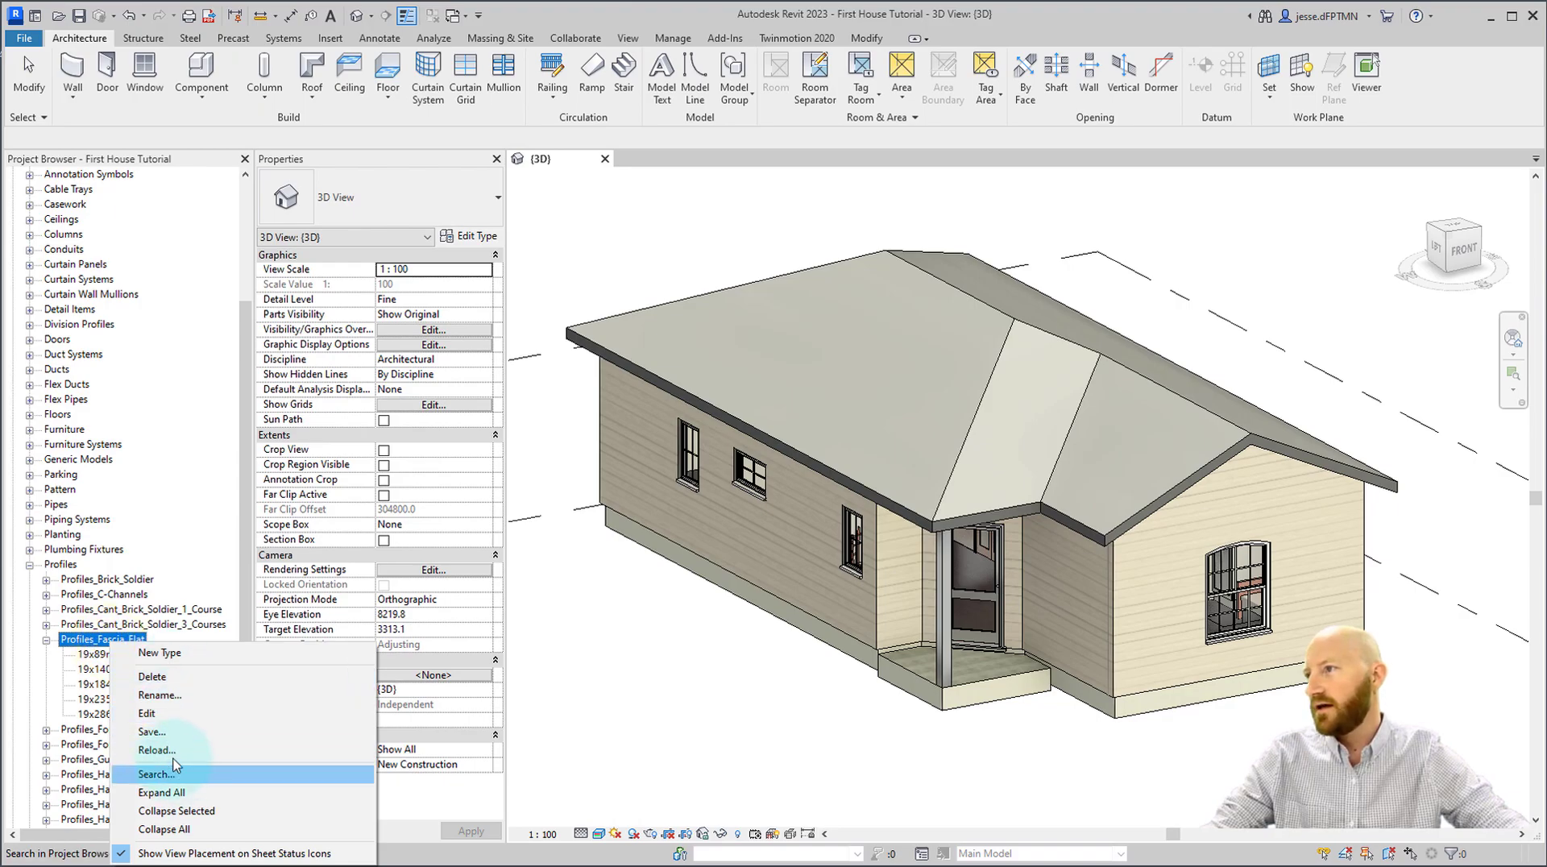
pyautogui.click(151, 712)
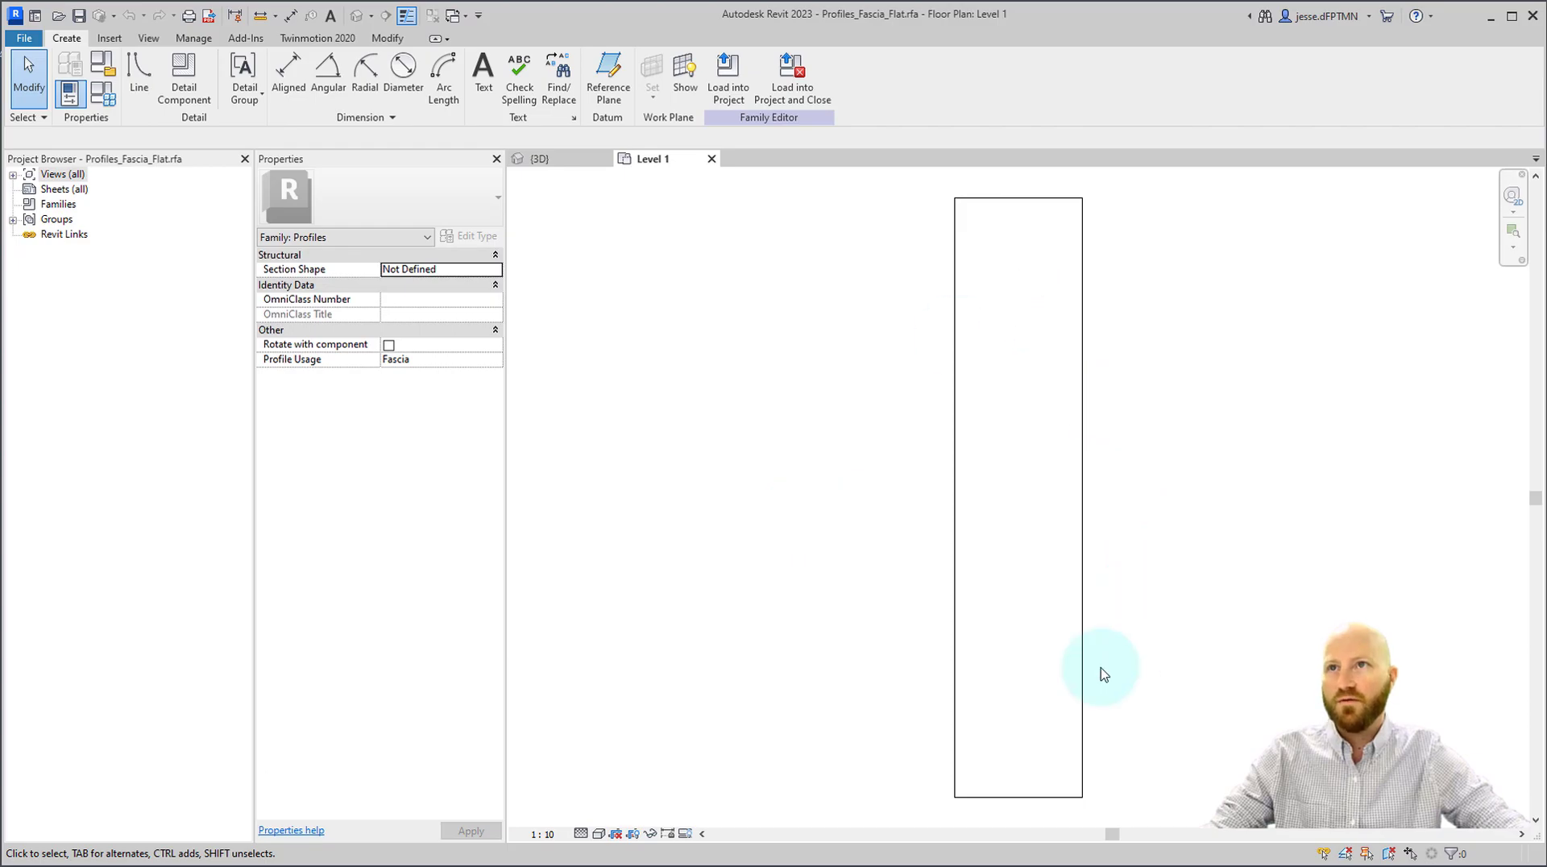
# Turn on Reference Planes under Annotation Categories in Visibility/Graphics (VV).
pyautogui.click(793, 473)
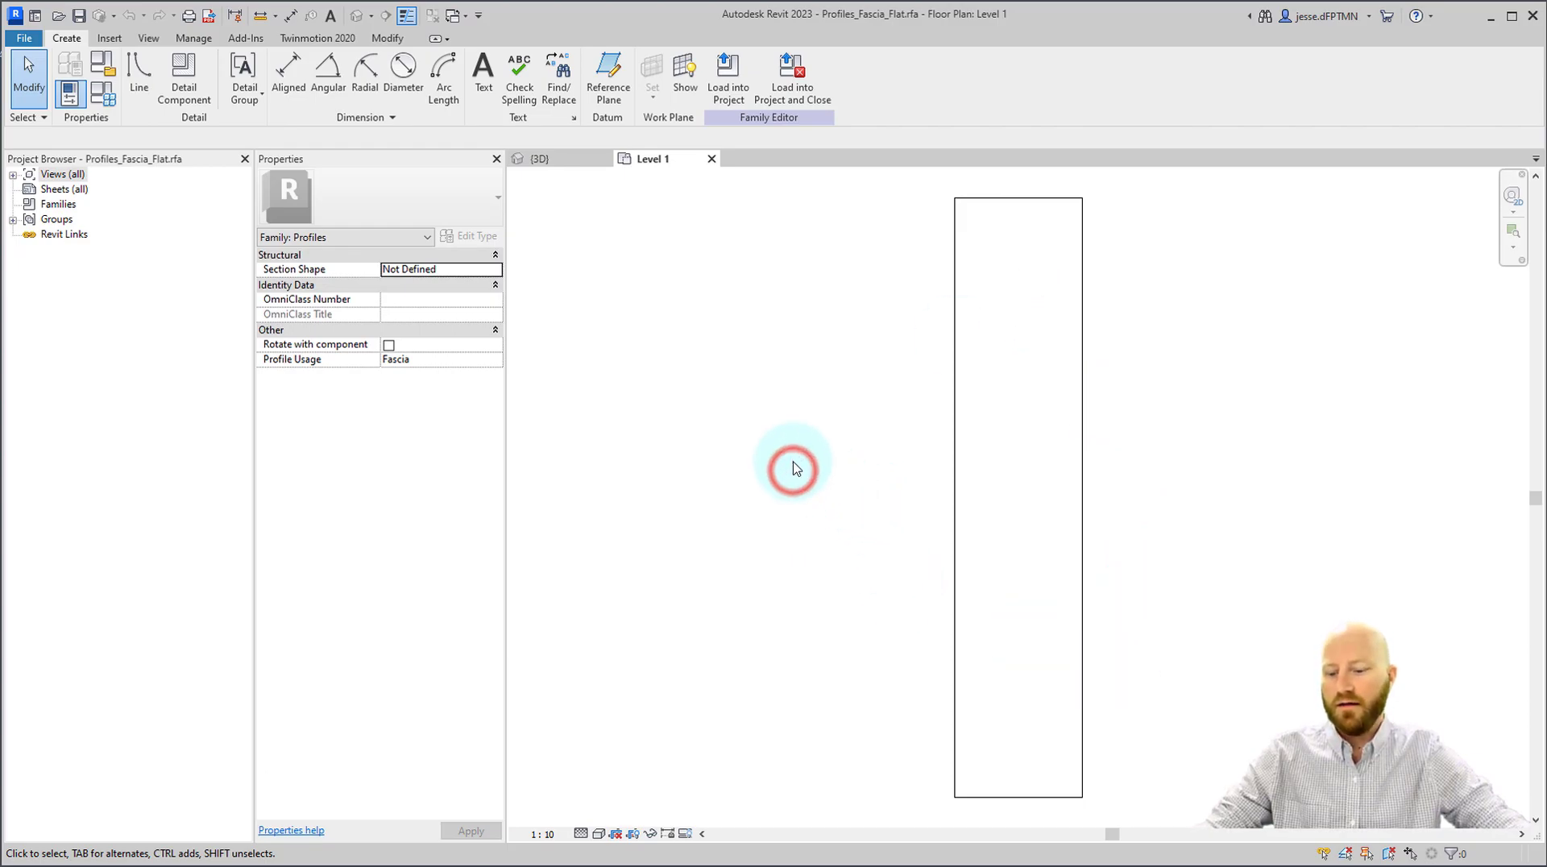
pyautogui.press('v')
pyautogui.press('v')
pyautogui.click(366, 228)
pyautogui.click(289, 226)
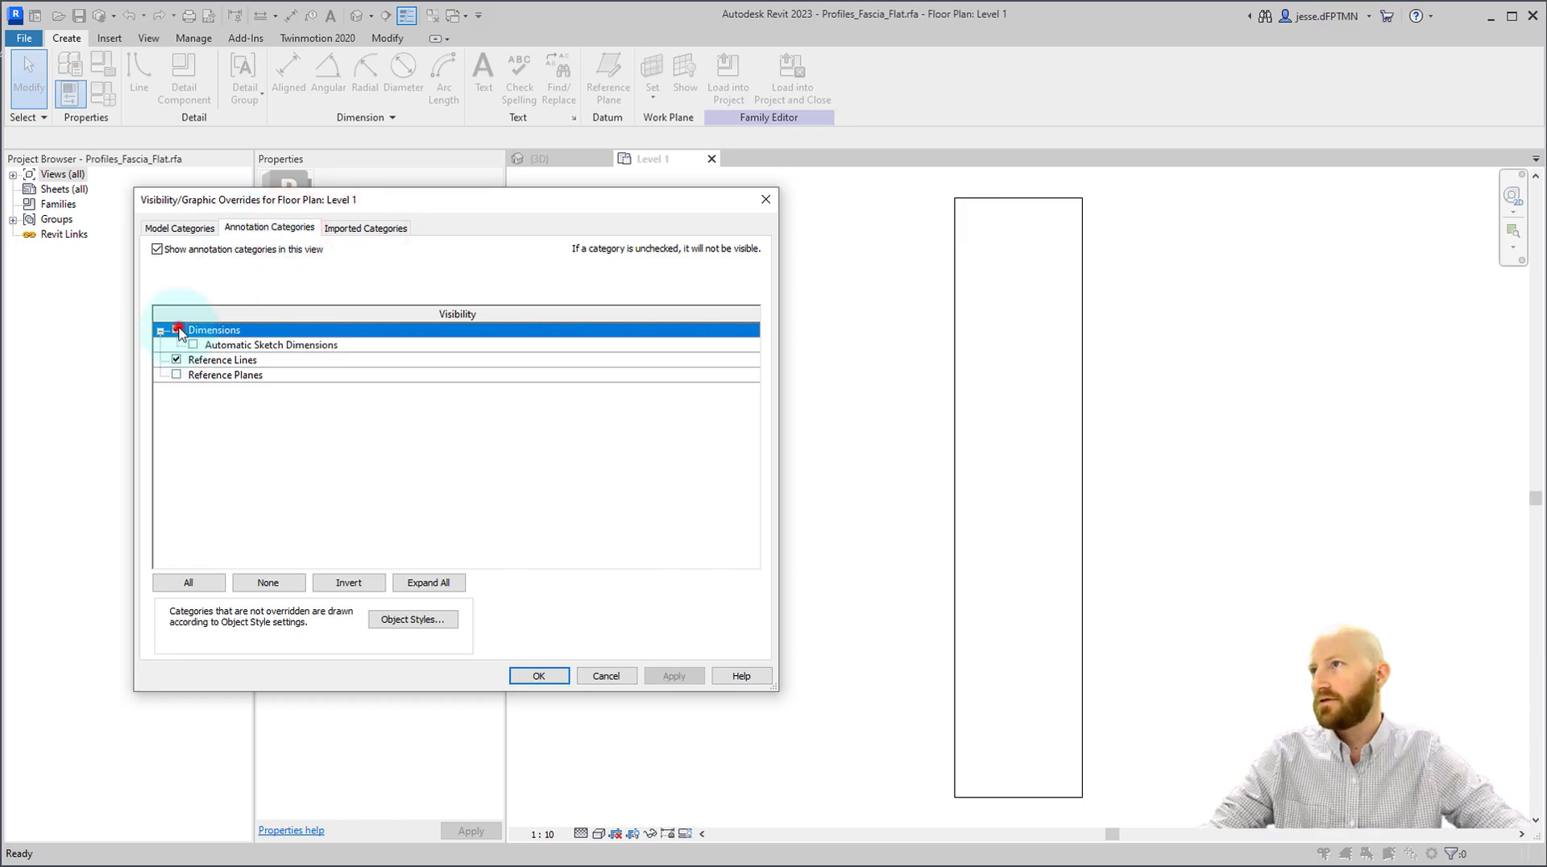
pyautogui.click(177, 375)
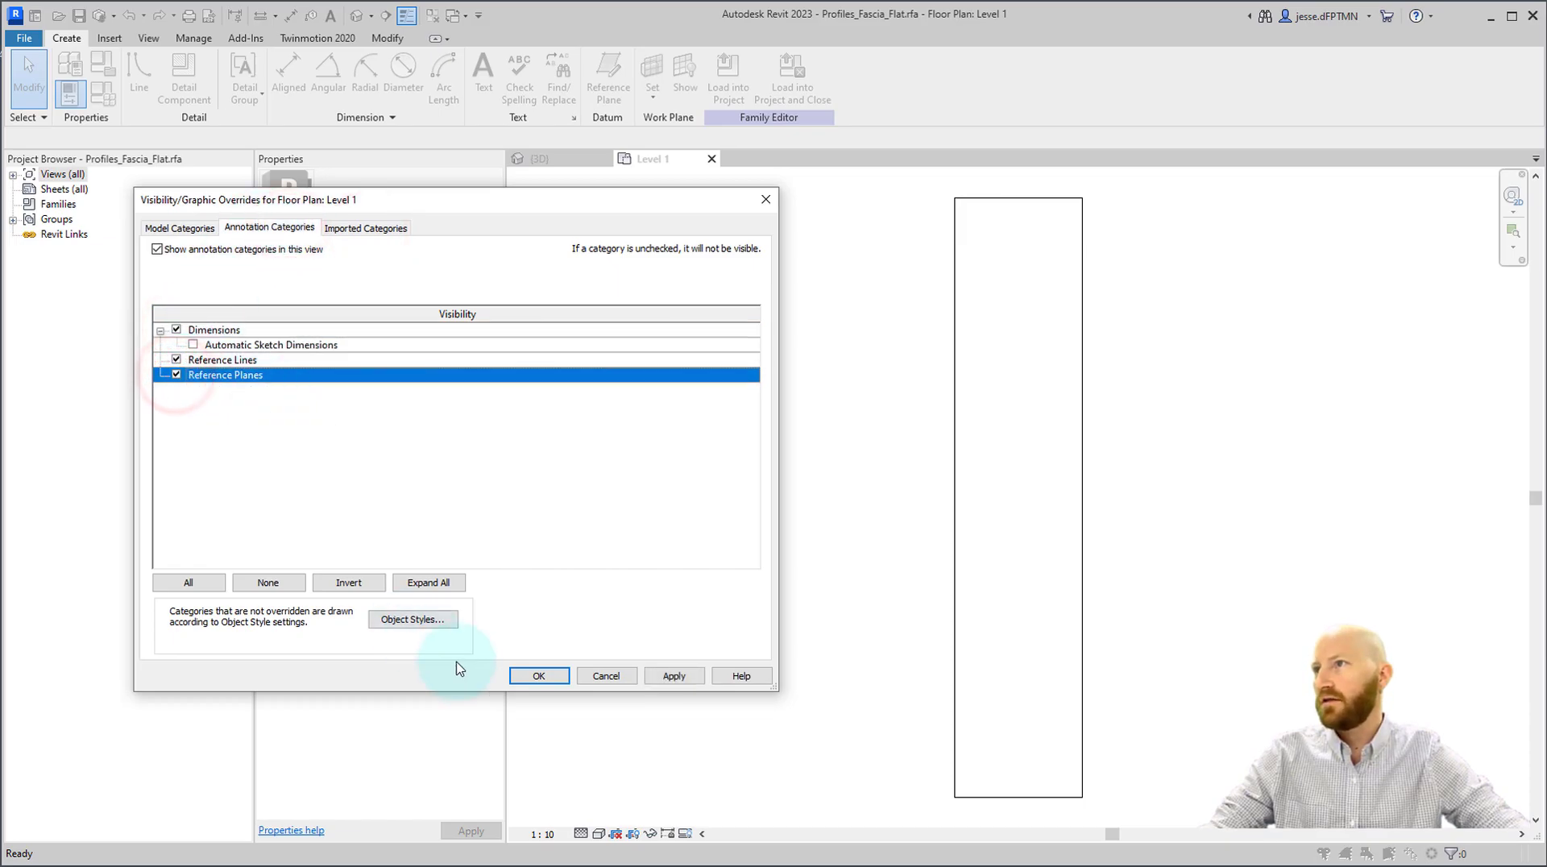
pyautogui.click(551, 681)
# Inspect the Thickness 19 and Height 89 dimensions and the profile's reference planes.
pyautogui.scroll(-4, 842, 475)
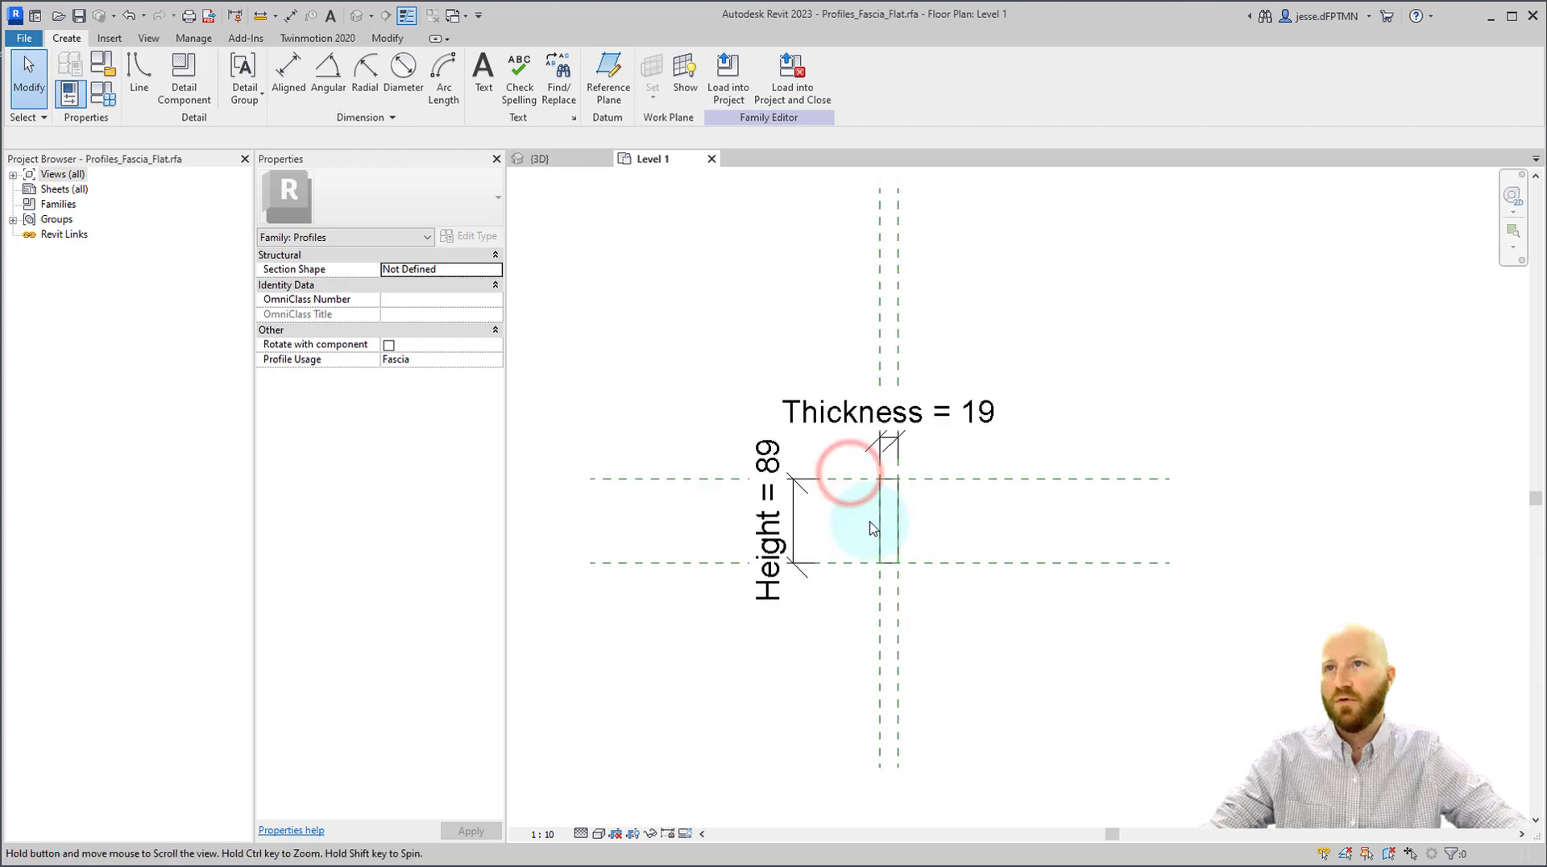
pyautogui.click(913, 343)
pyautogui.click(708, 425)
pyautogui.click(897, 349)
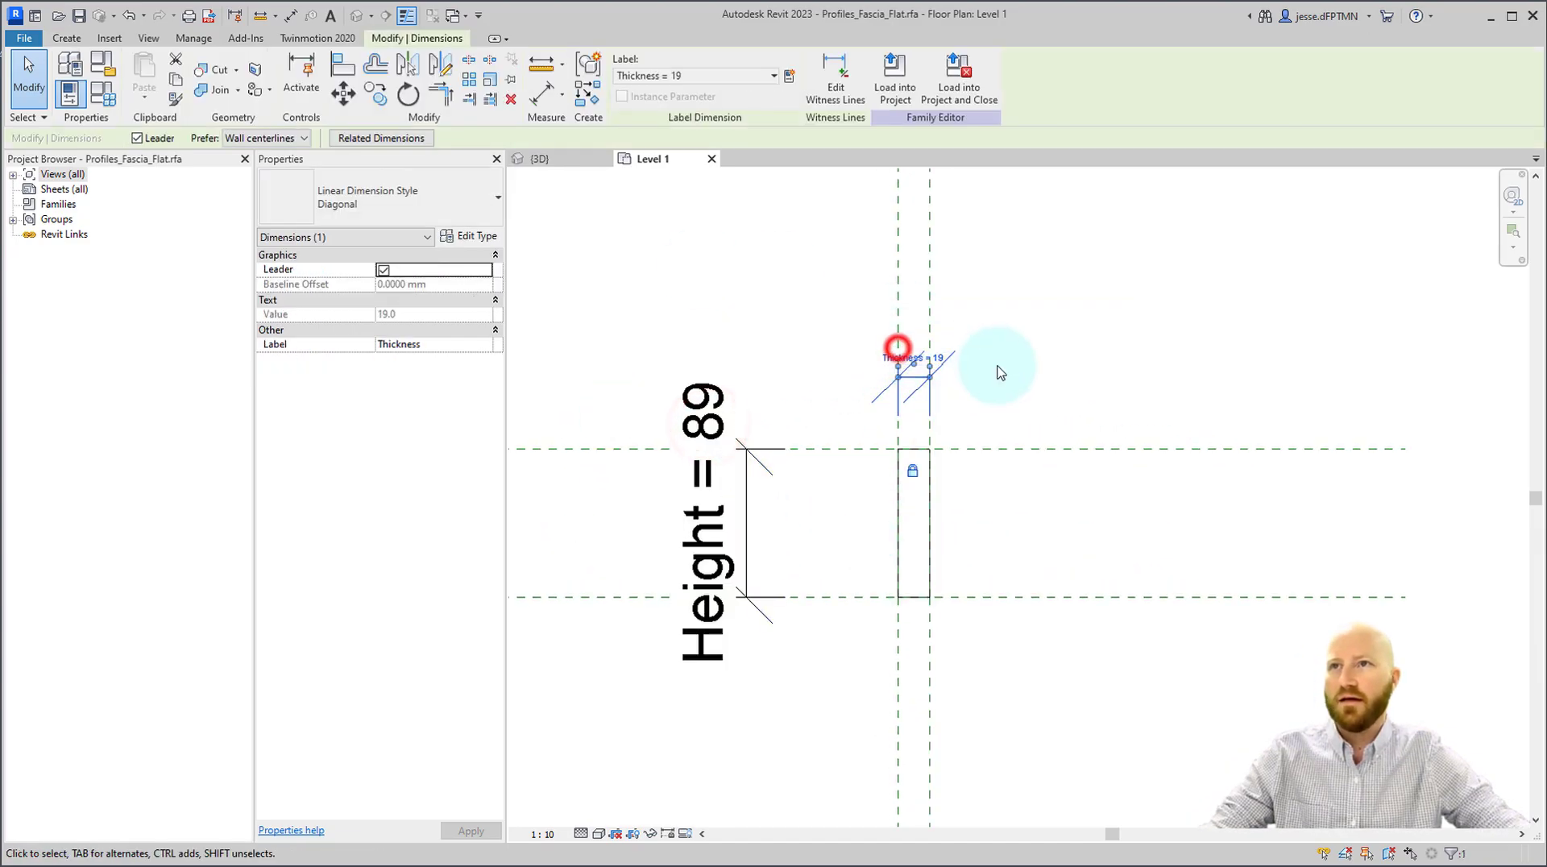
pyautogui.click(1003, 373)
pyautogui.click(898, 260)
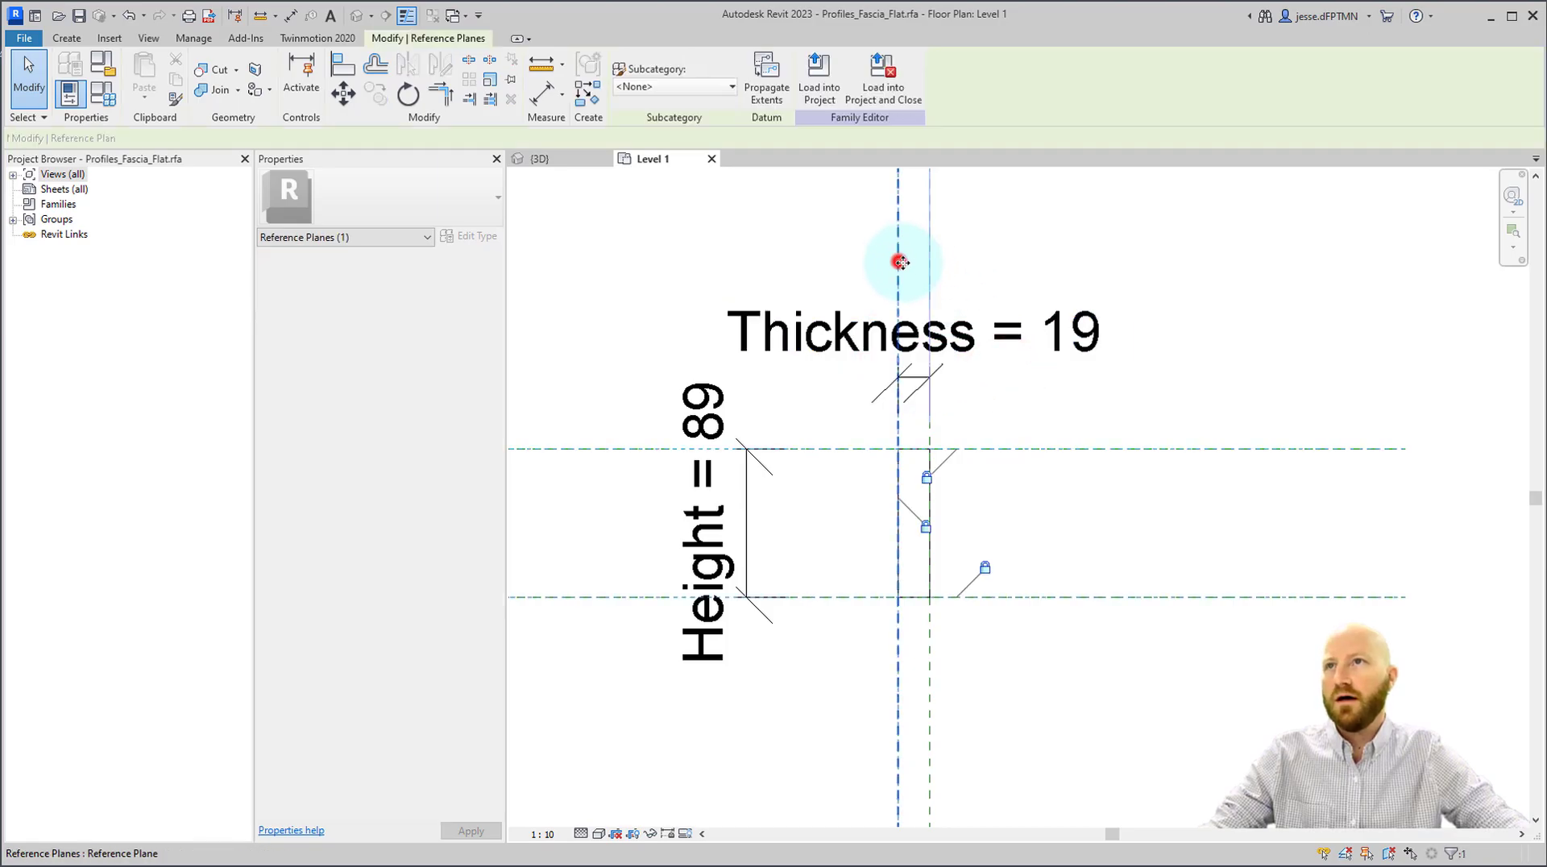
pyautogui.click(405, 357)
pyautogui.click(822, 449)
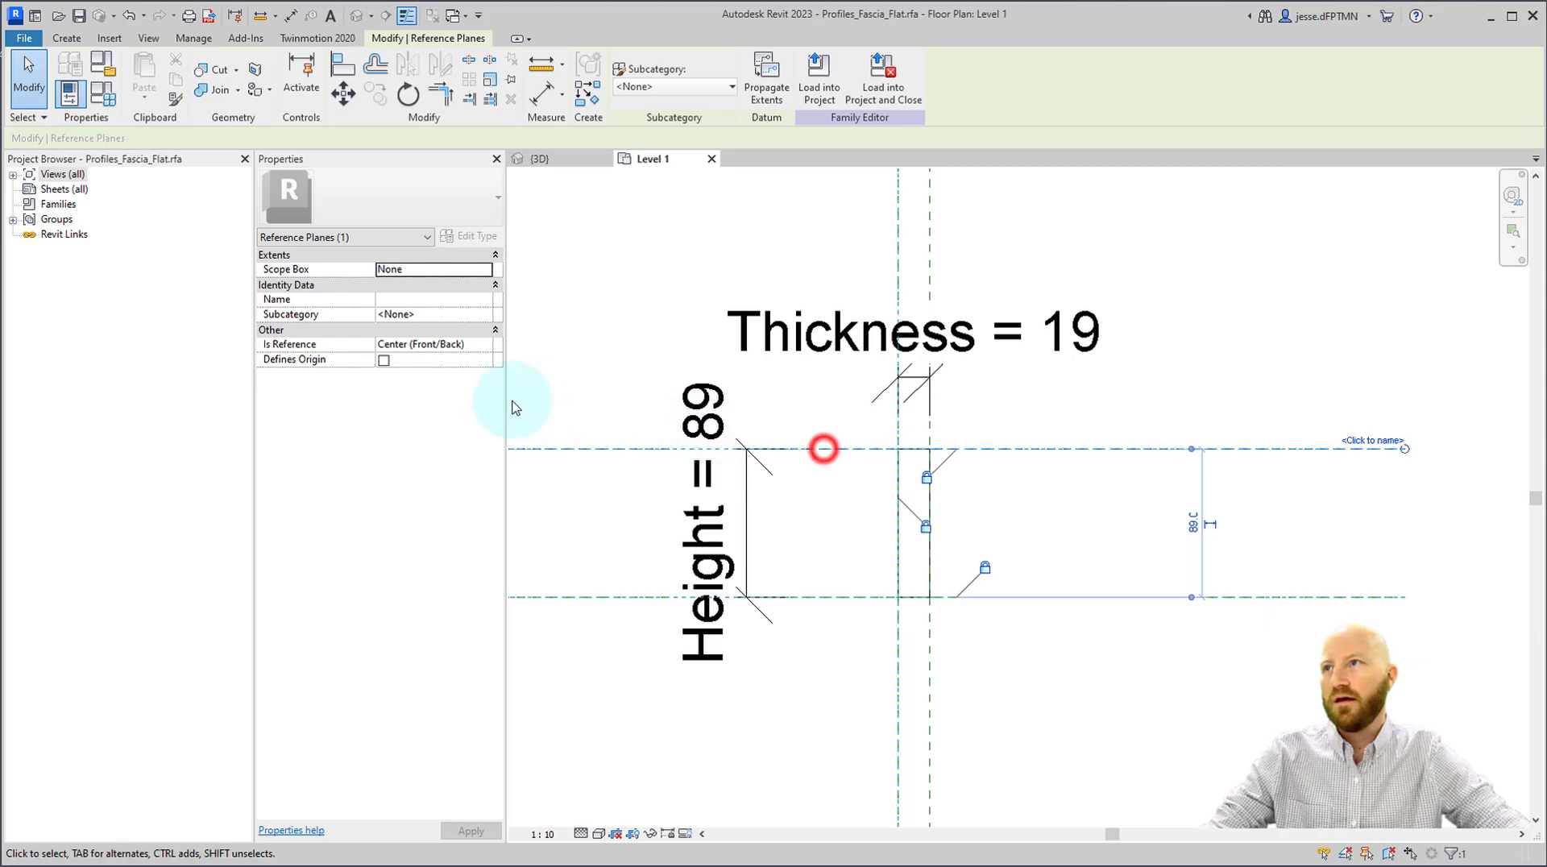
pyautogui.click(842, 519)
pyautogui.click(908, 428)
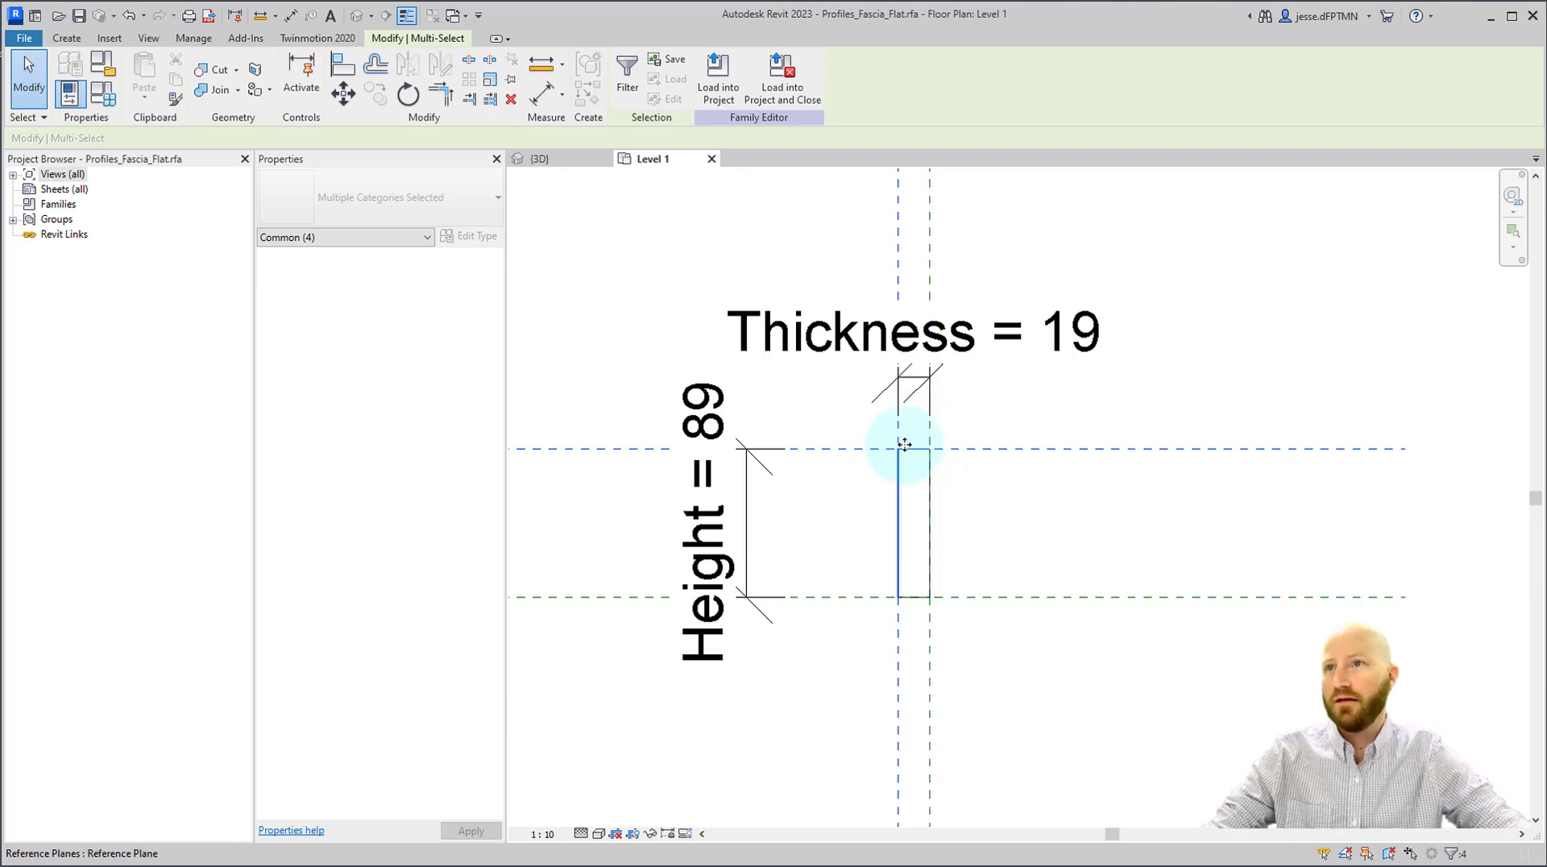
pyautogui.click(969, 423)
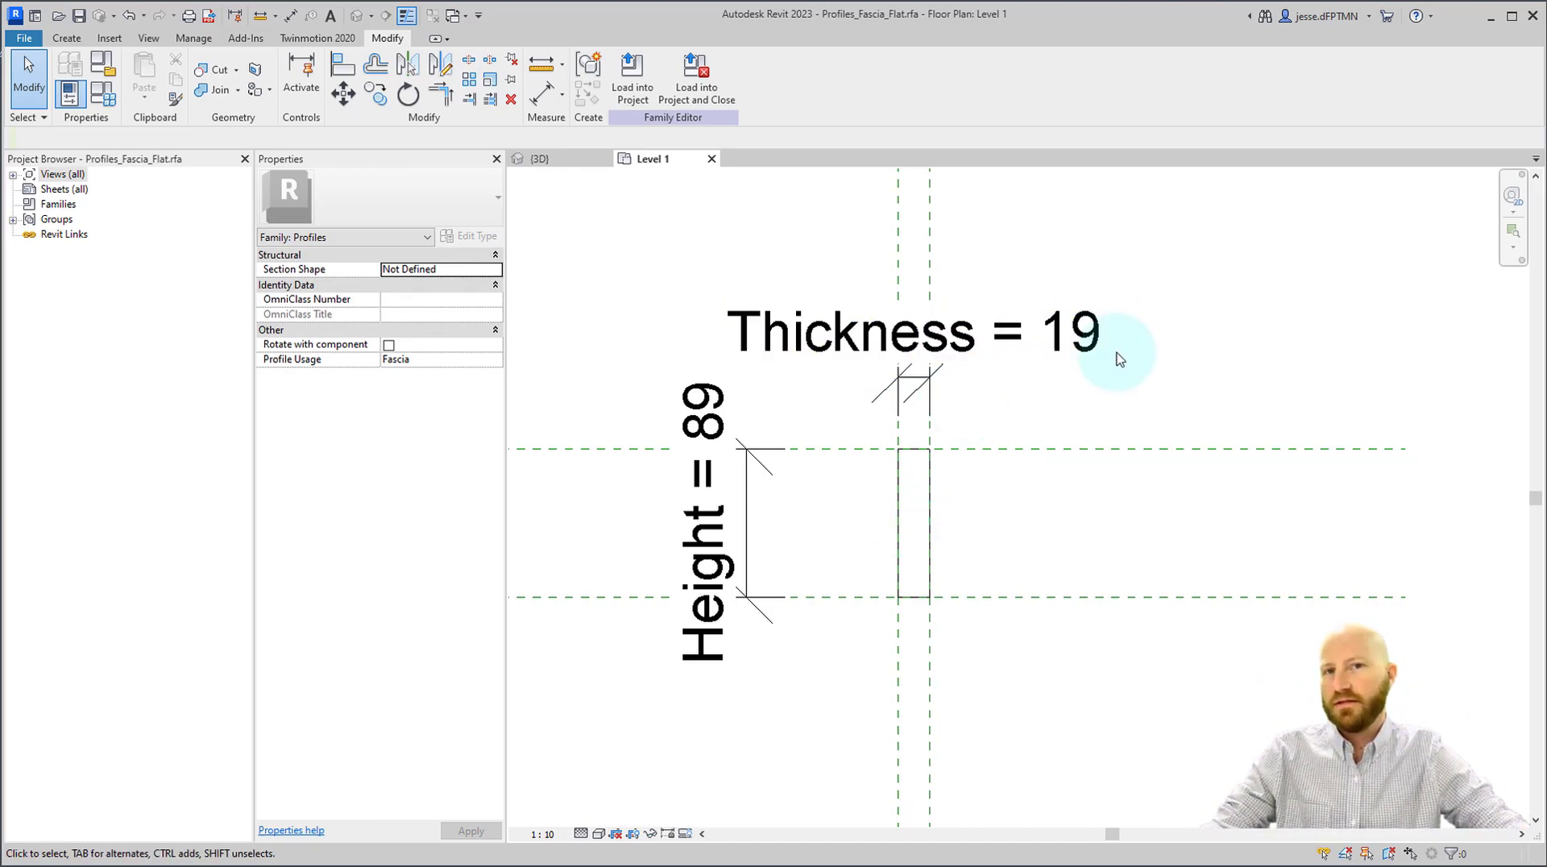
# Flex the profile with Thickness 60 and Height 600, then close the family without saving.
pyautogui.click(1010, 334)
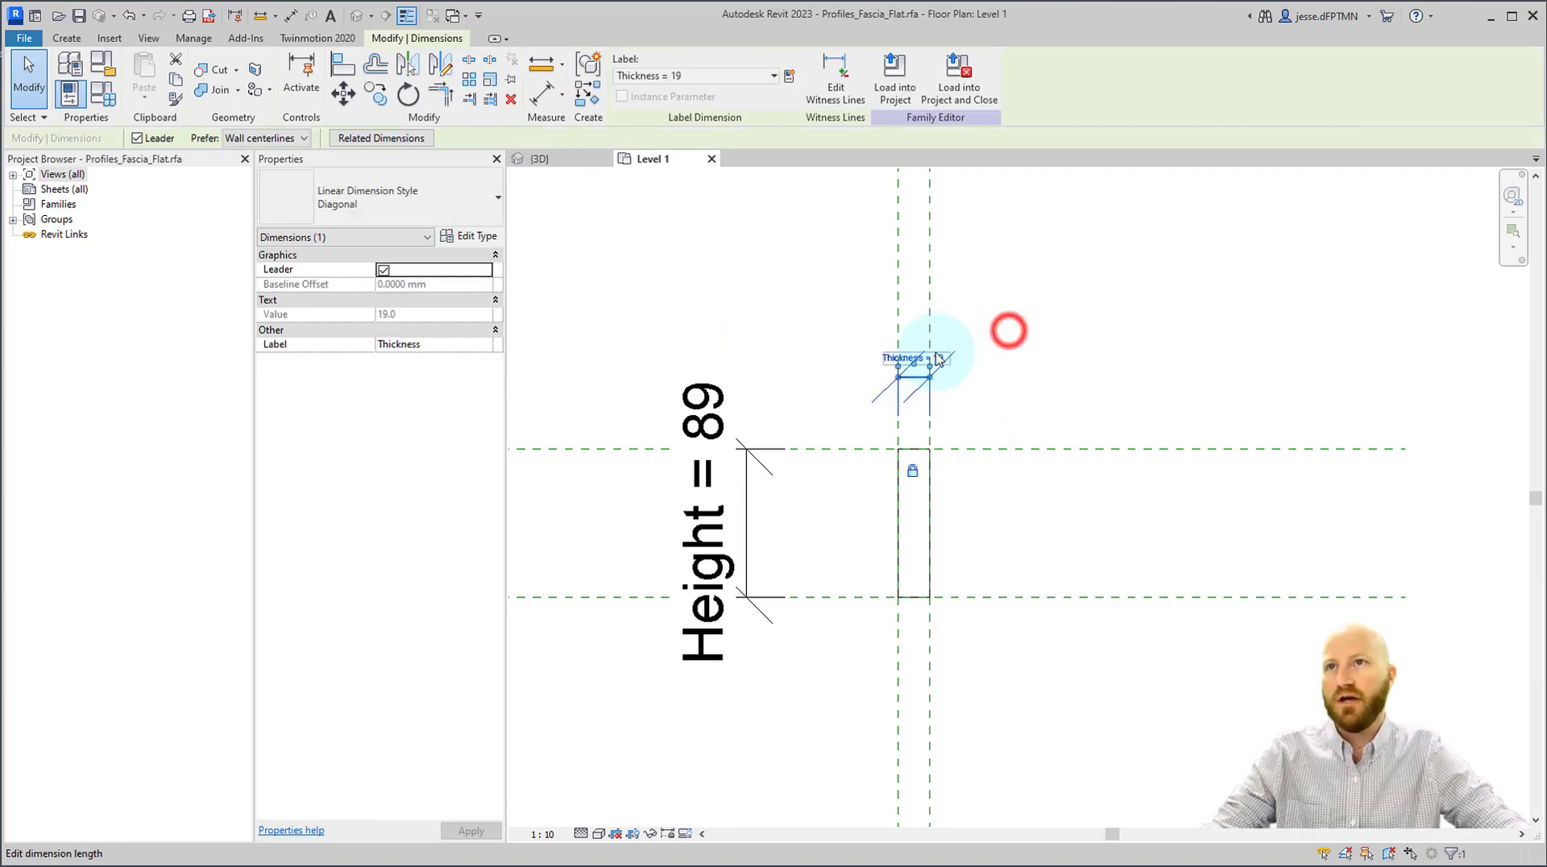
pyautogui.click(945, 357)
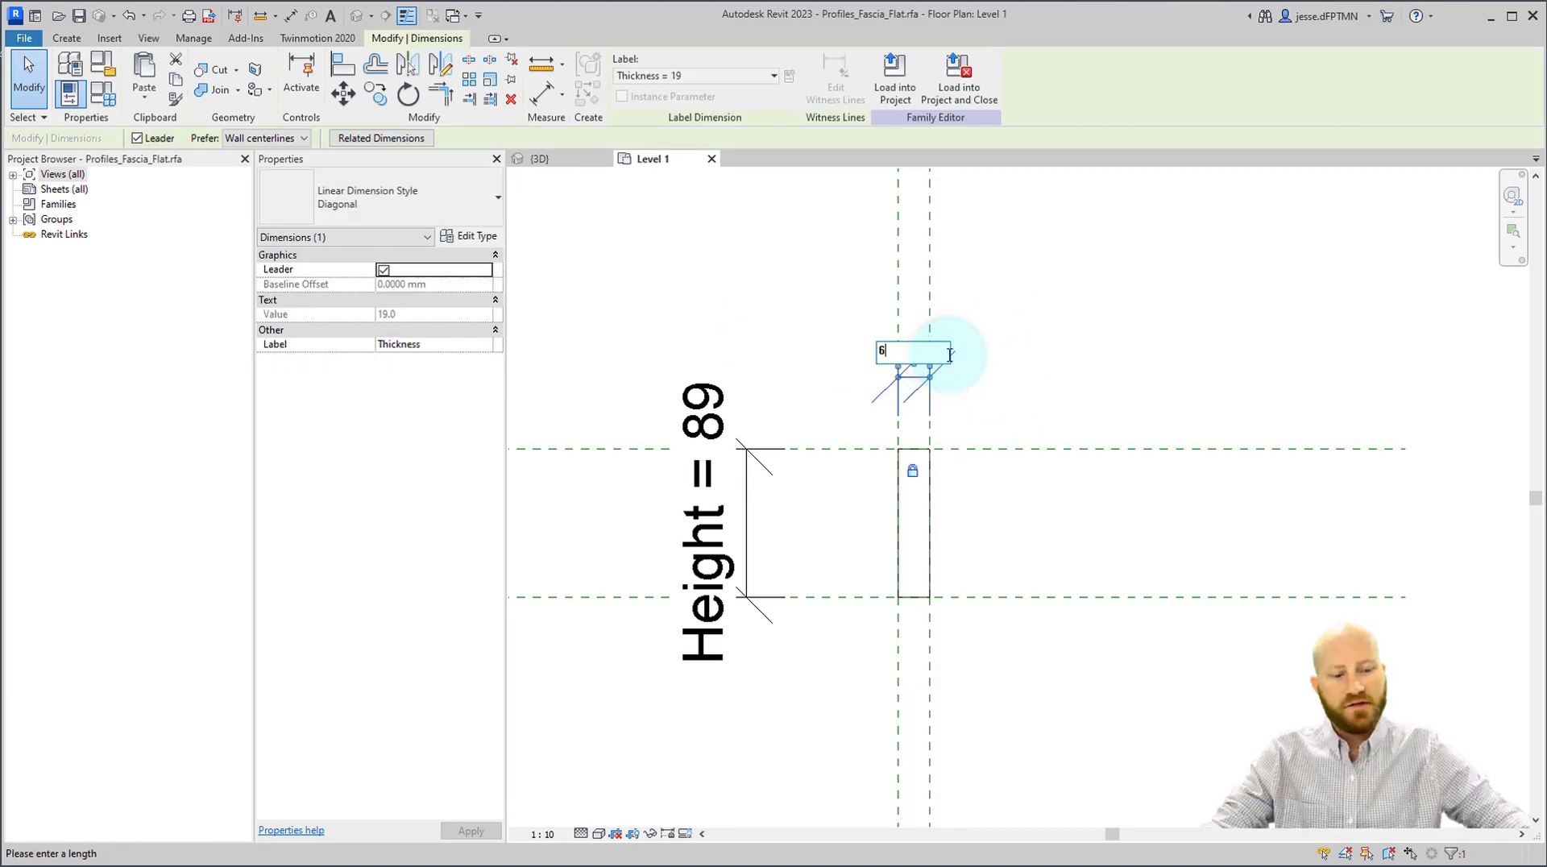
pyautogui.press('Return')
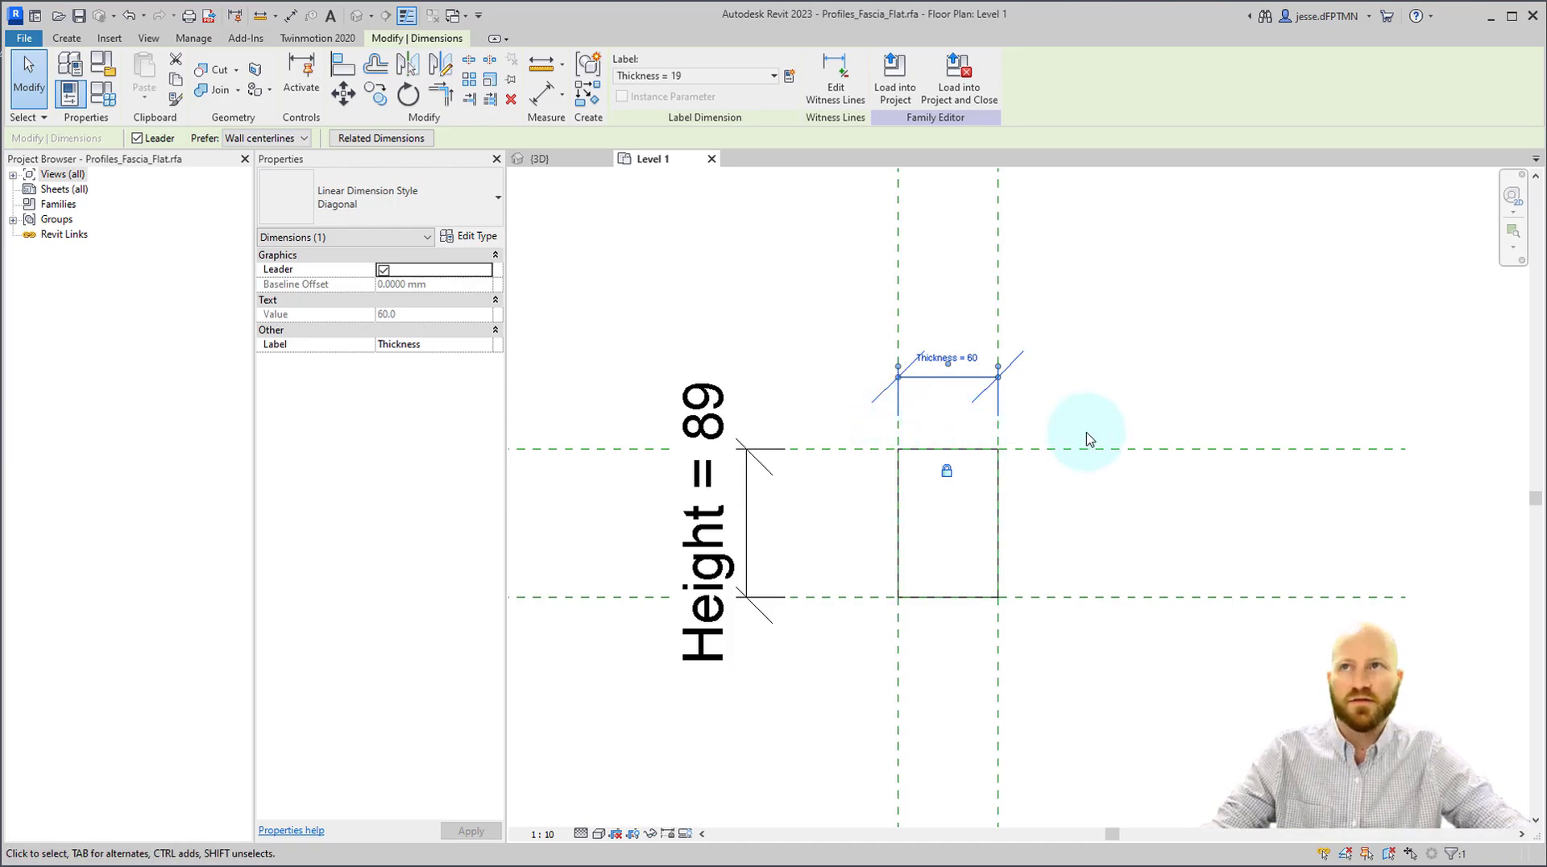
pyautogui.click(1105, 404)
pyautogui.click(718, 456)
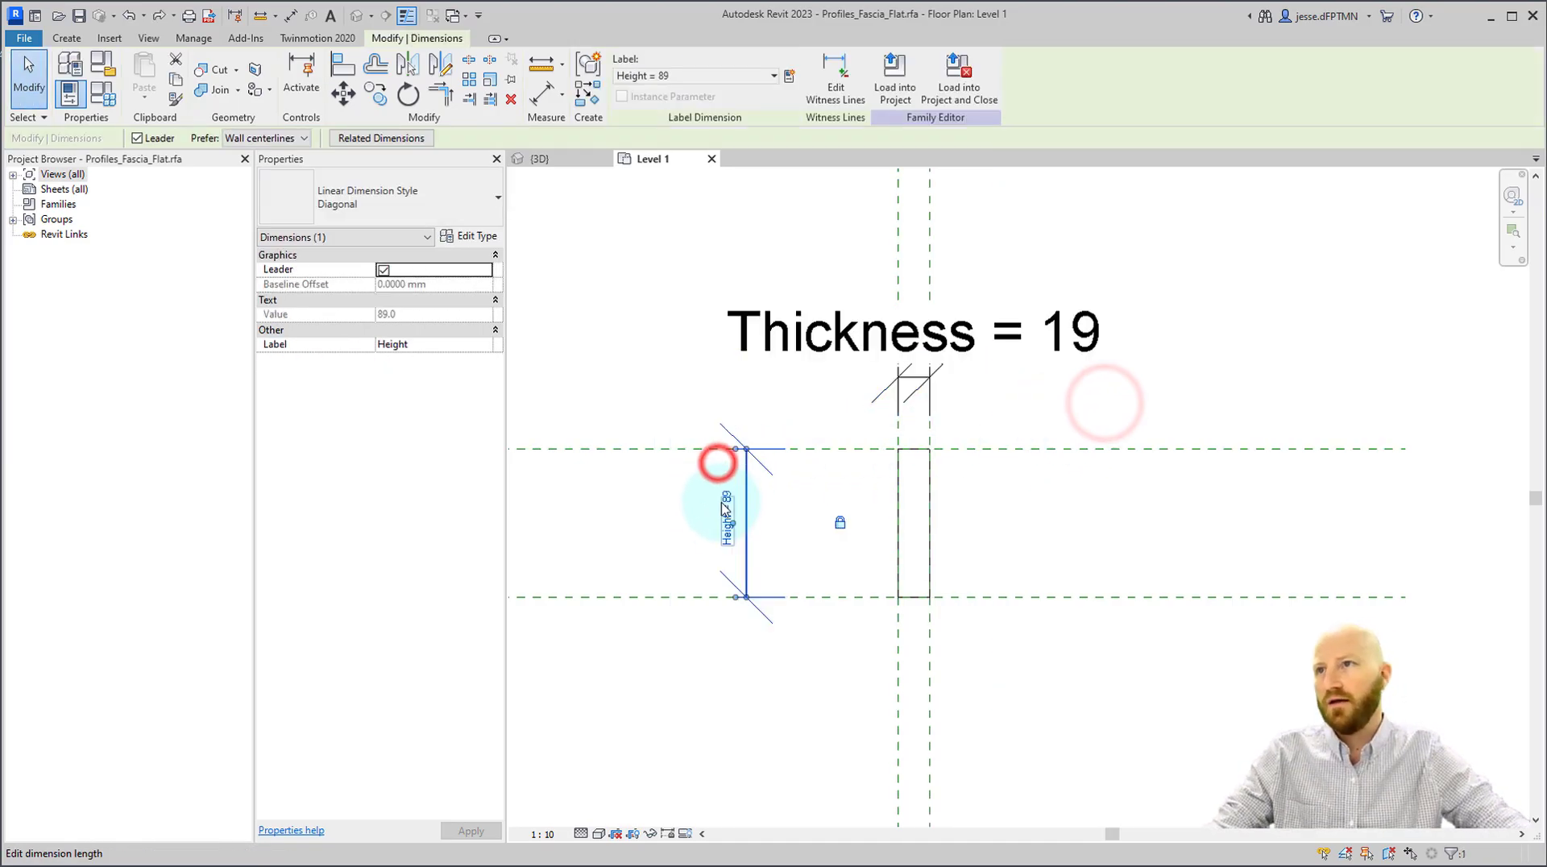
pyautogui.click(726, 498)
pyautogui.write('600')
pyautogui.press('Return')
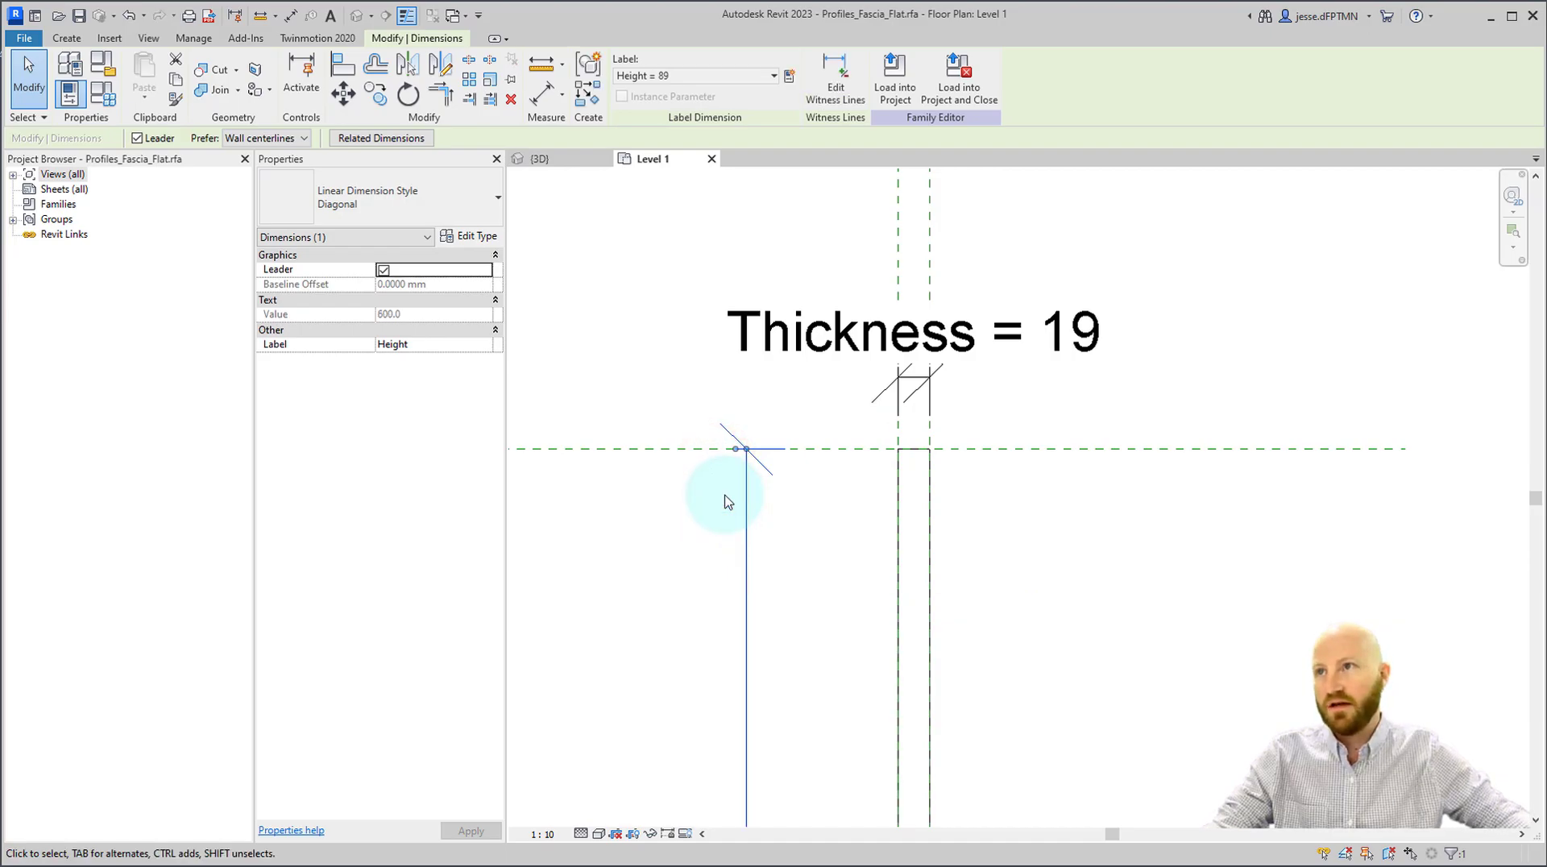
pyautogui.click(963, 707)
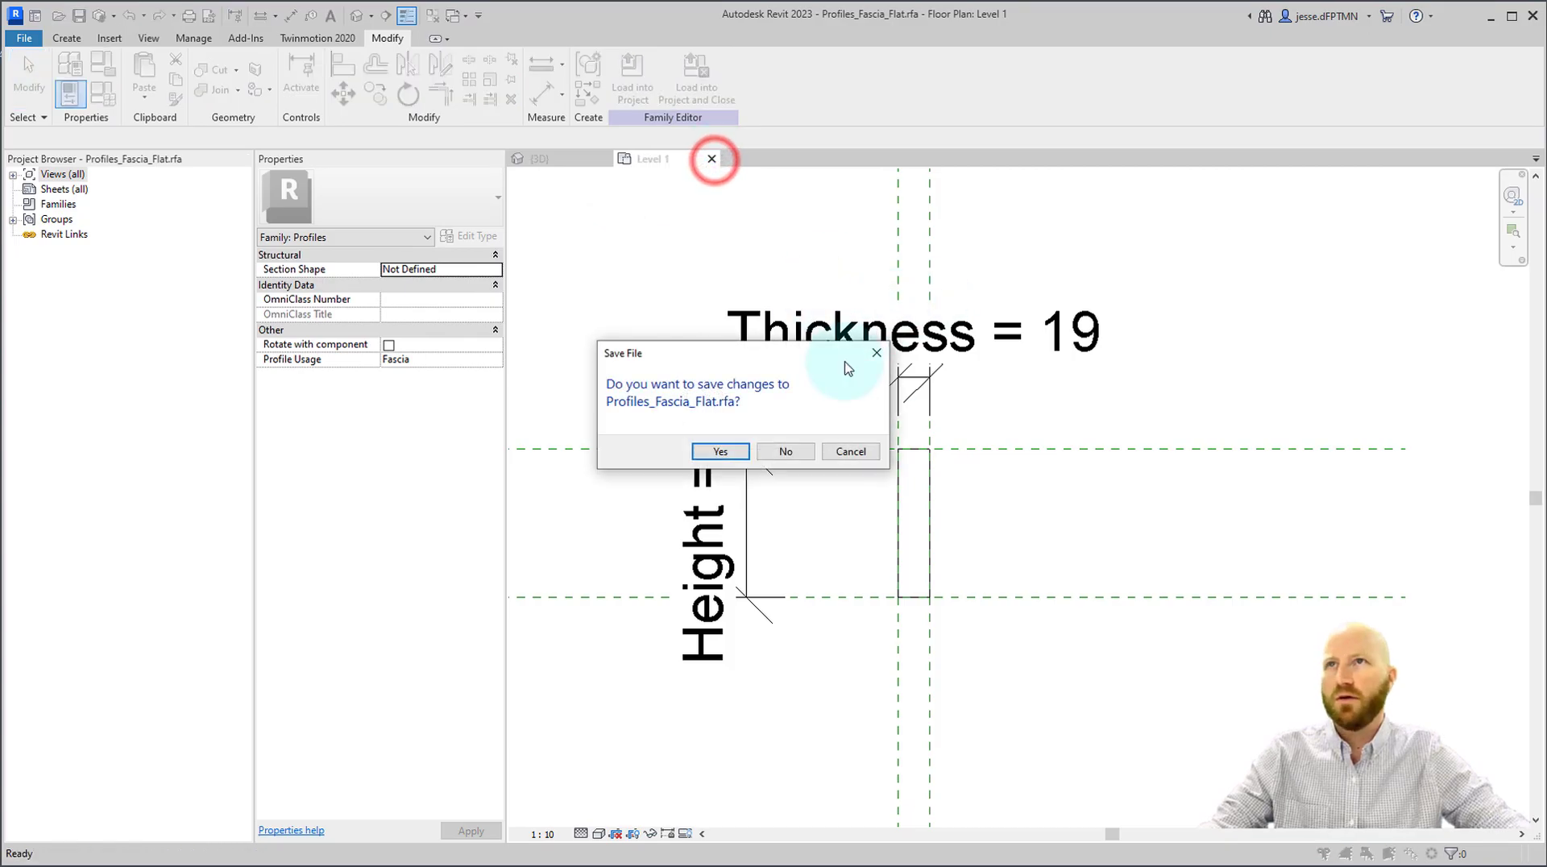
pyautogui.click(796, 450)
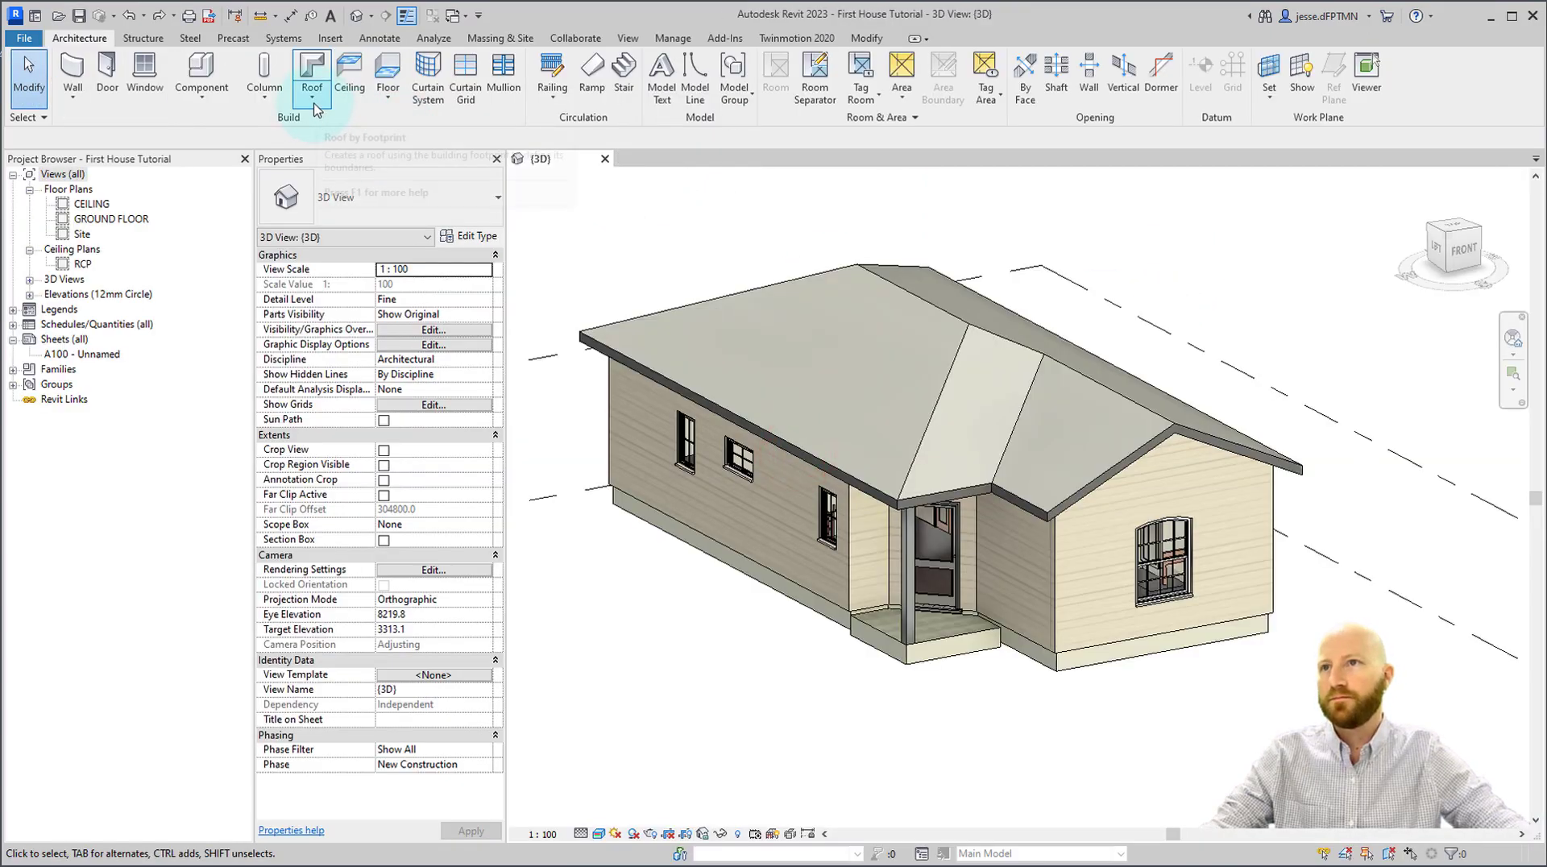
# Place the fascia along the roof eaves, including the porch roof edge, and end placement.
pyautogui.click(313, 102)
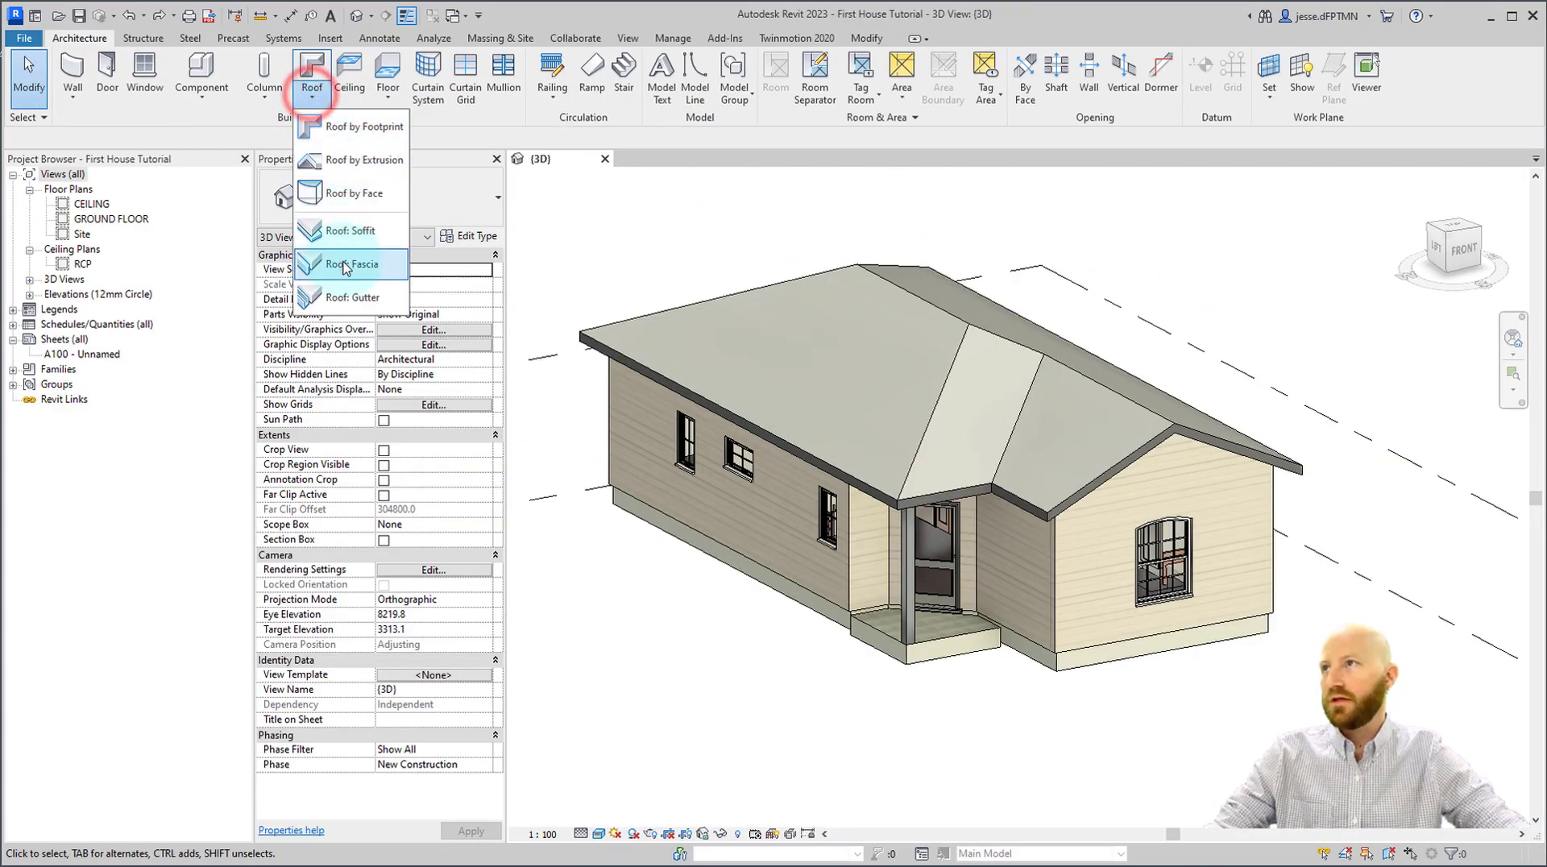
pyautogui.click(343, 262)
pyautogui.scroll(5, 1062, 508)
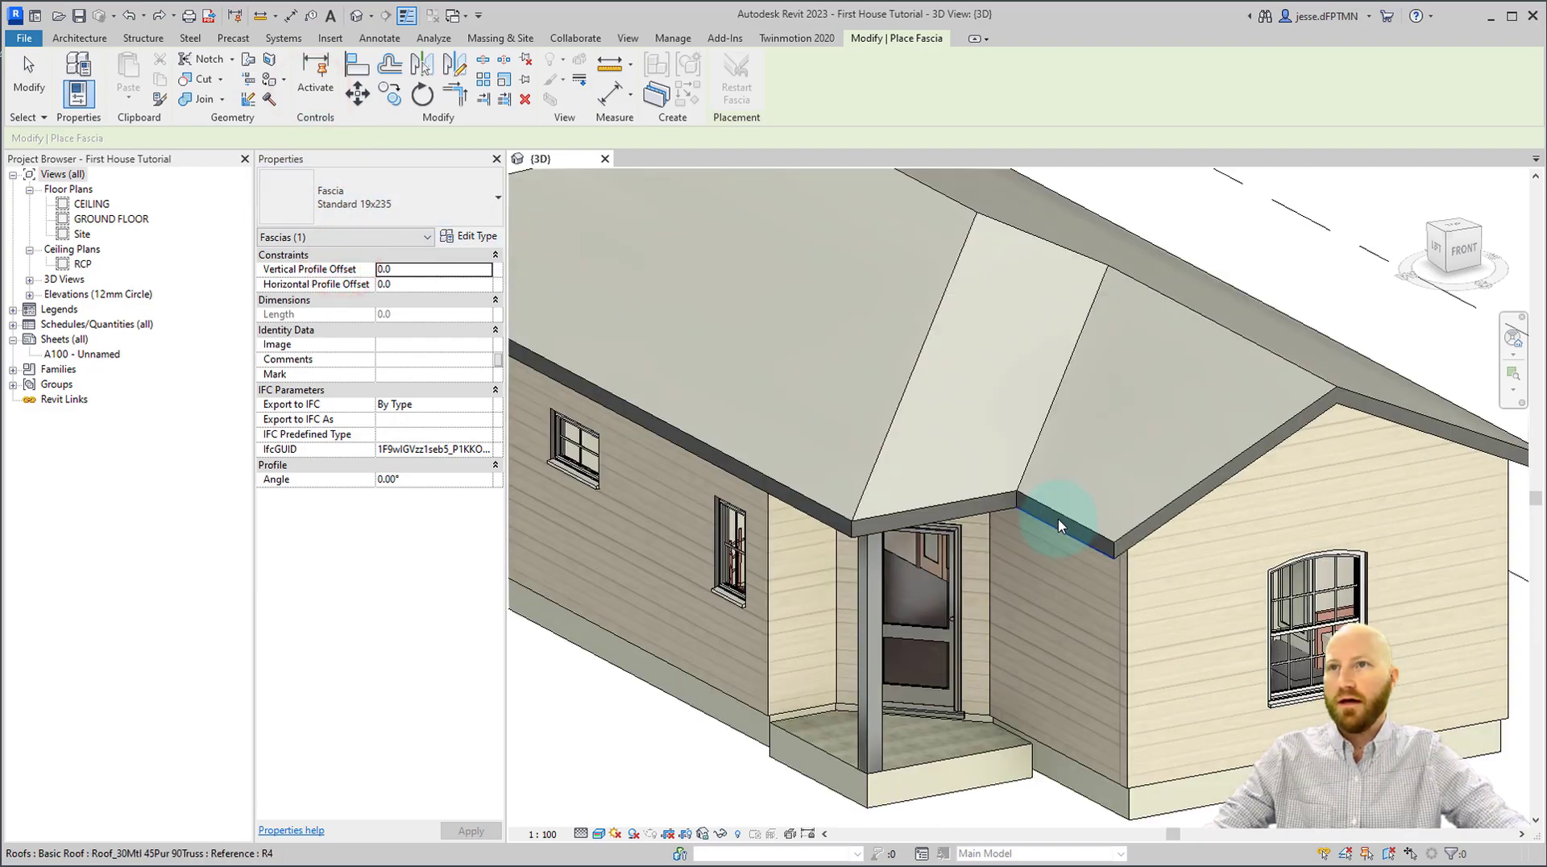
pyautogui.scroll(-5, 1010, 504)
pyautogui.click(790, 496)
pyautogui.keyDown('shift'); pyautogui.moveTo(862, 479); pyautogui.dragTo(673, 286, button='middle'); pyautogui.keyUp('shift')
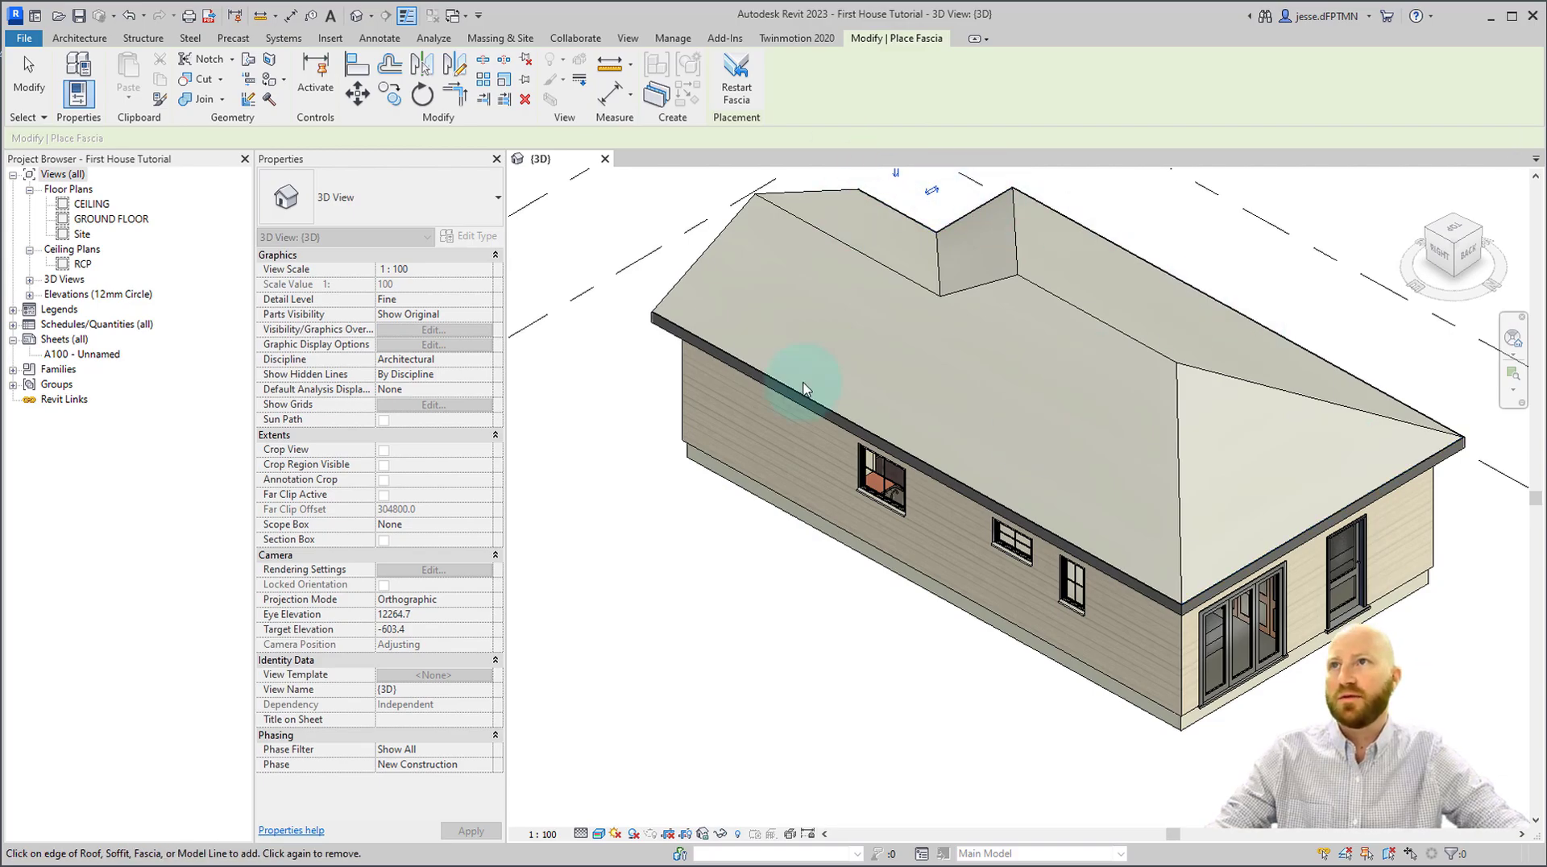
pyautogui.click(27, 76)
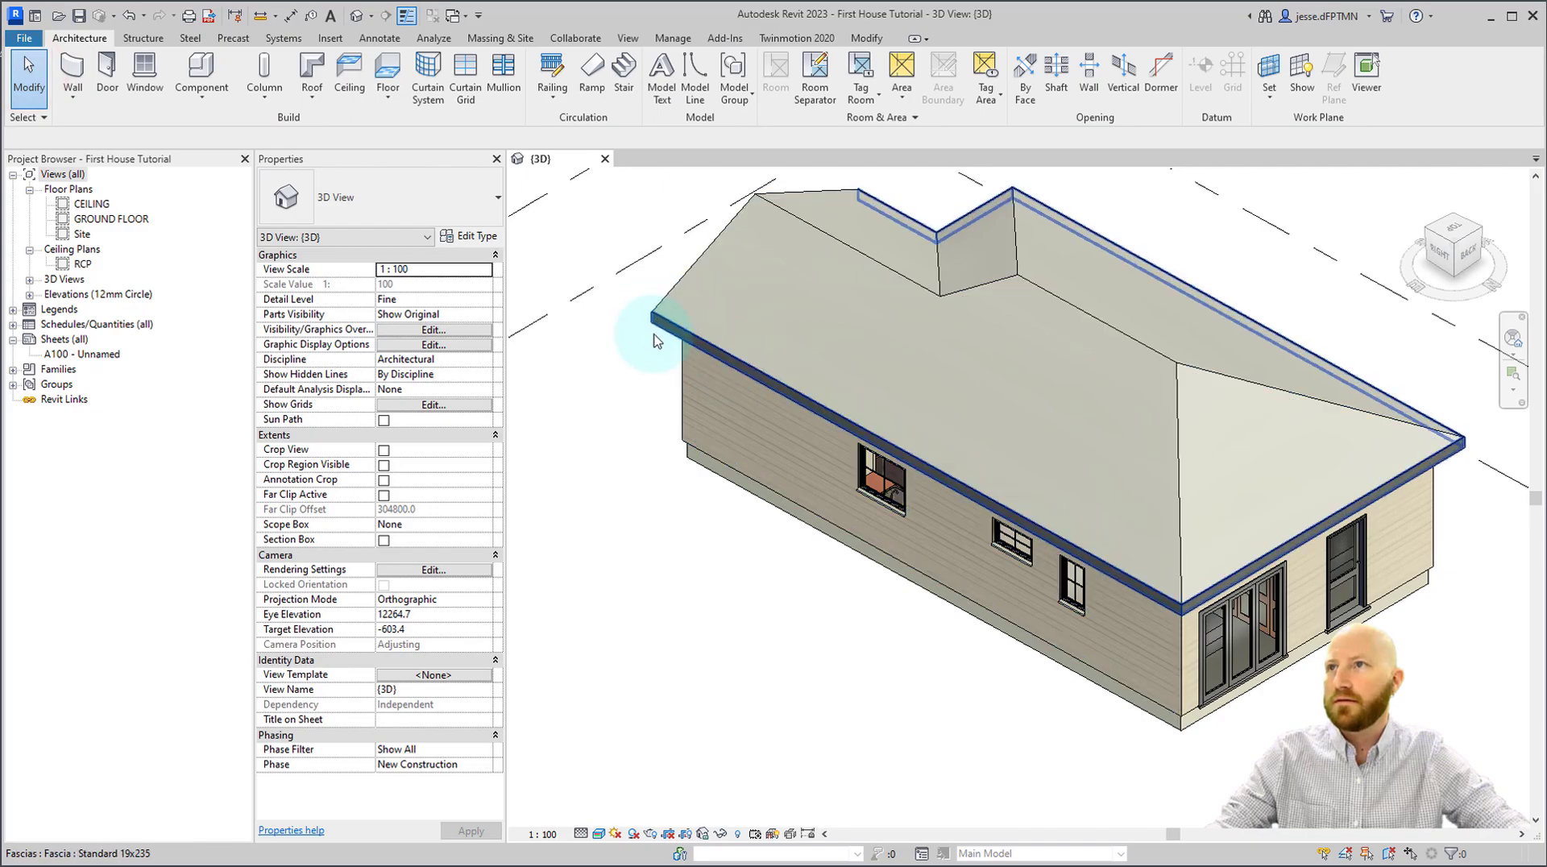
# Select the fascia to confirm it is Standard 19x235 and orbit to the front gable.
pyautogui.scroll(5, 653, 298)
pyautogui.click(653, 292)
pyautogui.scroll(-5, 654, 286)
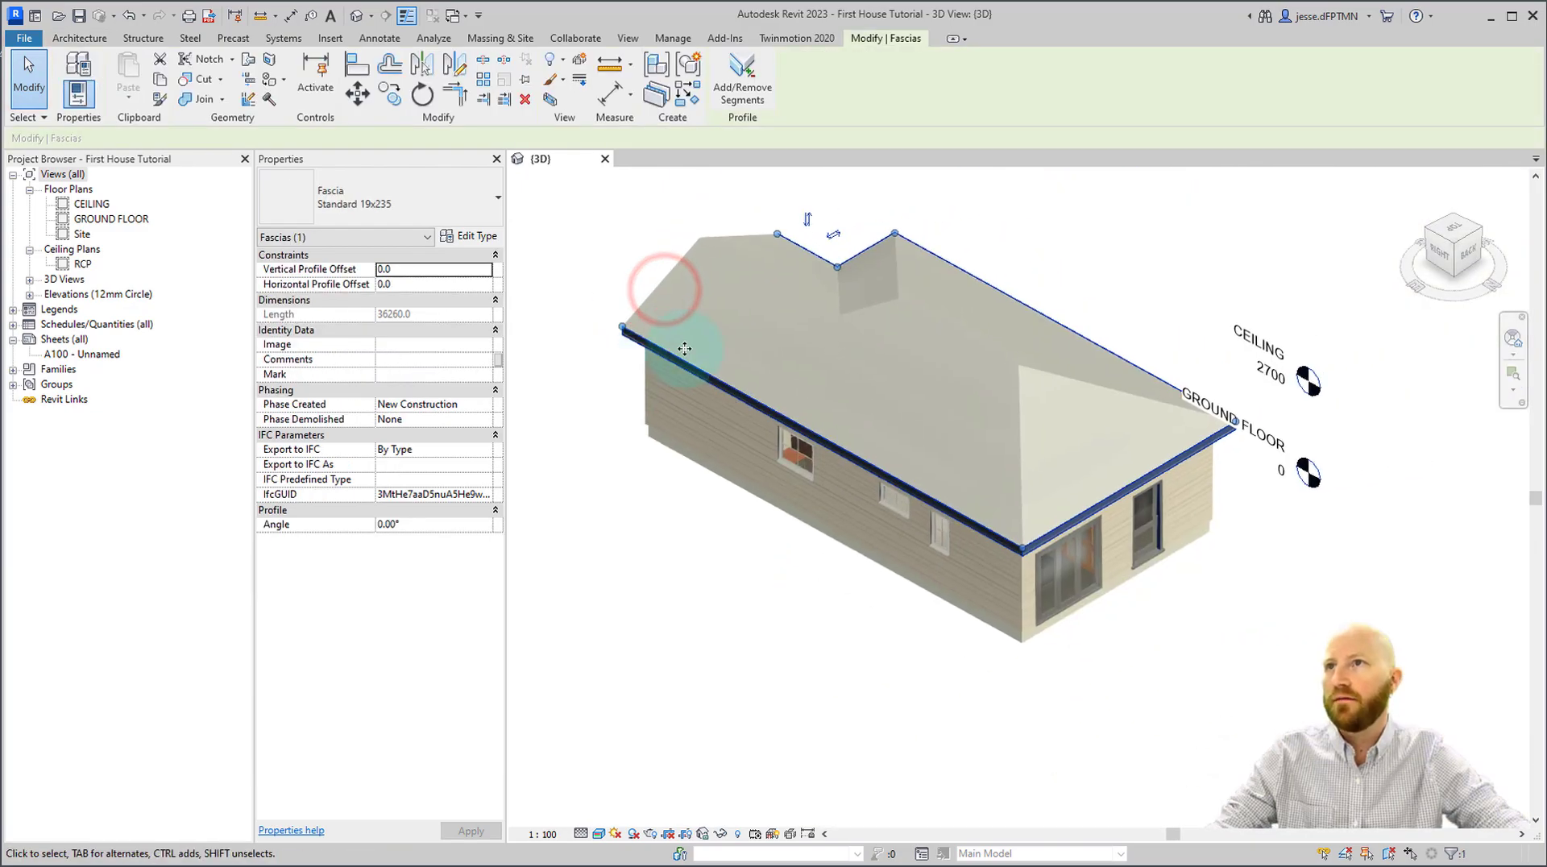
pyautogui.keyDown('shift'); pyautogui.moveTo(804, 404); pyautogui.dragTo(992, 634, button='middle'); pyautogui.keyUp('shift')
pyautogui.scroll(5, 859, 477)
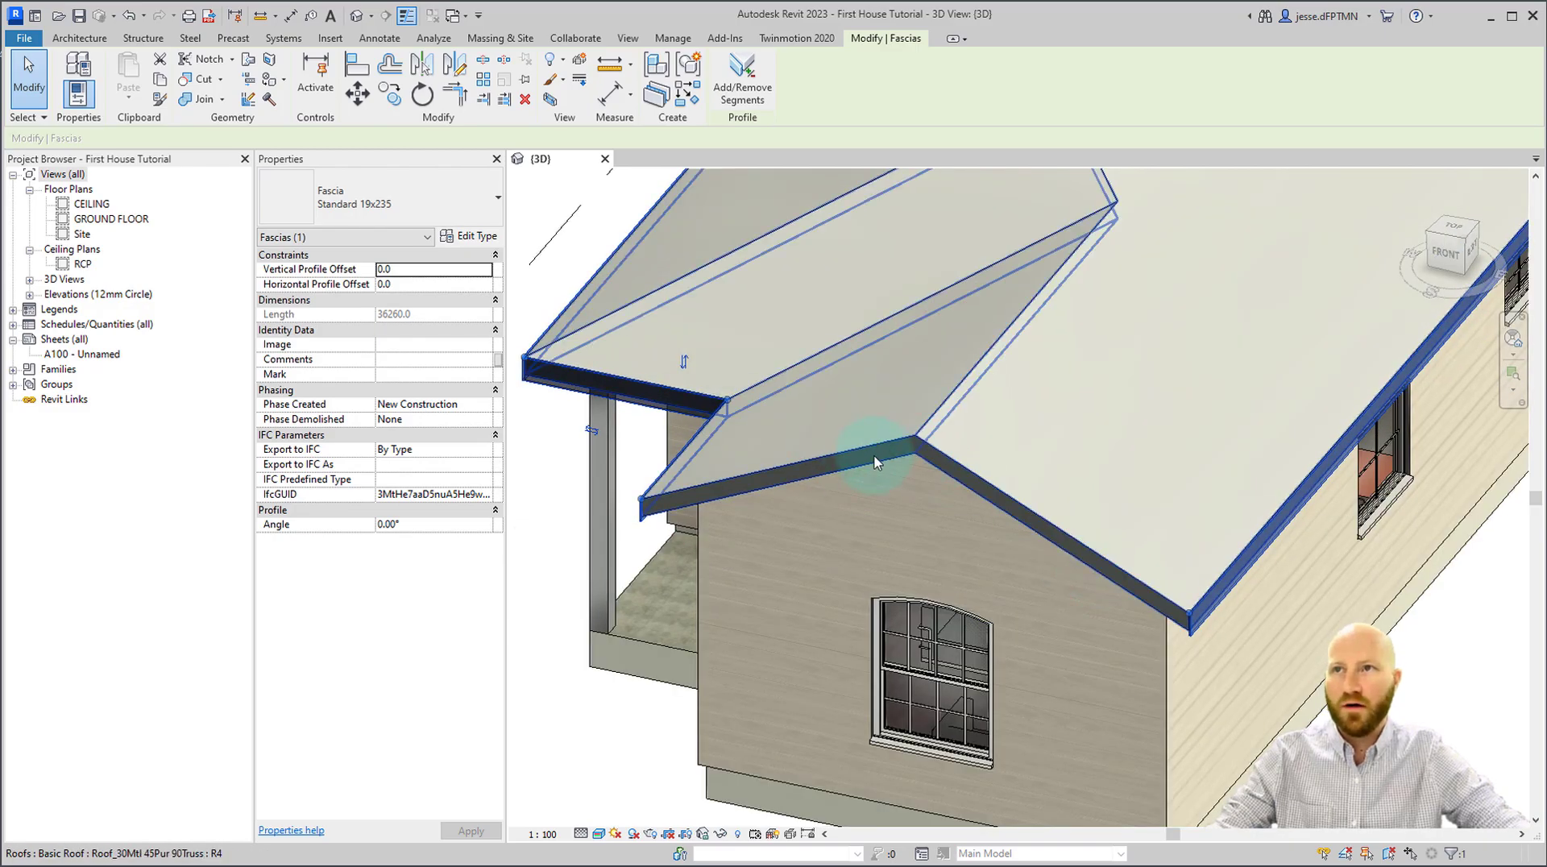
pyautogui.moveTo(878, 465)
pyautogui.keyDown('shift'); pyautogui.mouseDown(button='middle')
pyautogui.moveTo(753, 511)
pyautogui.moveTo(1174, 399)
pyautogui.mouseUp(button='middle'); pyautogui.keyUp('shift')
pyautogui.click(1169, 396)
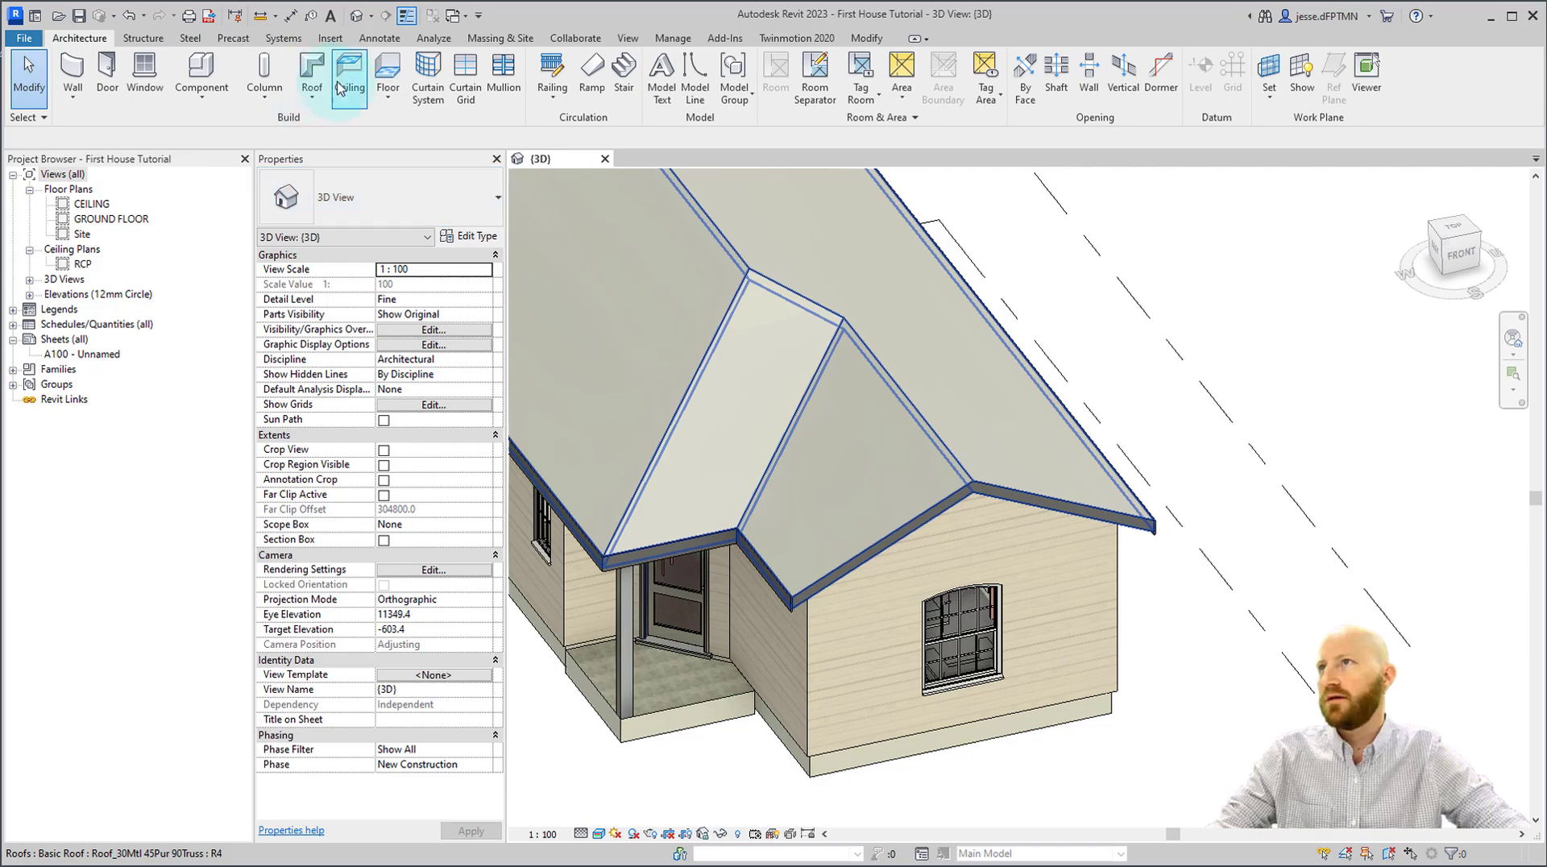
pyautogui.click(307, 95)
pyautogui.click(346, 254)
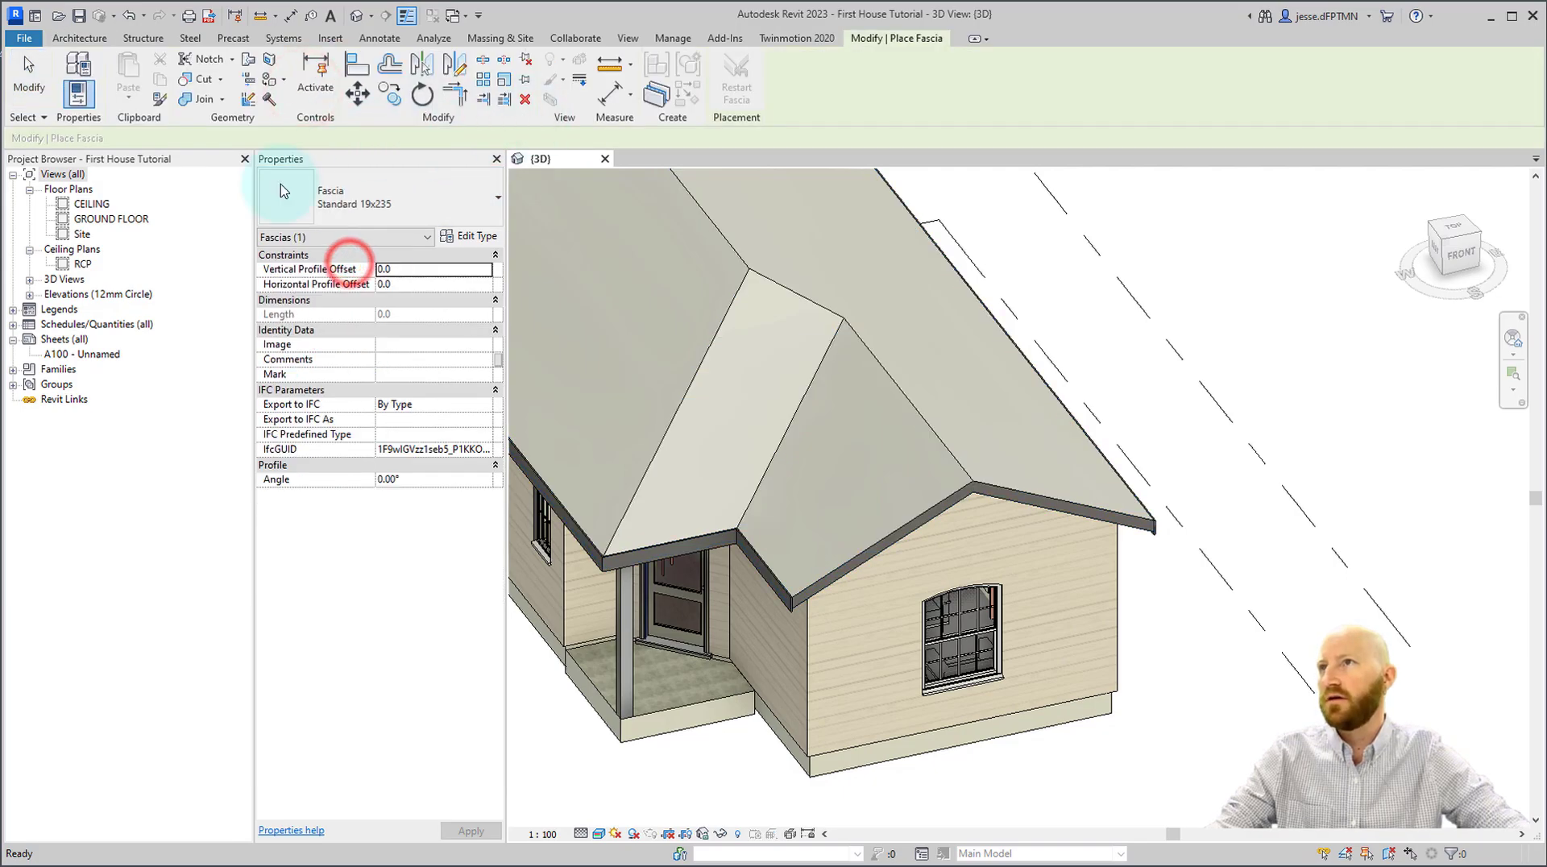
pyautogui.scroll(3, 954, 487)
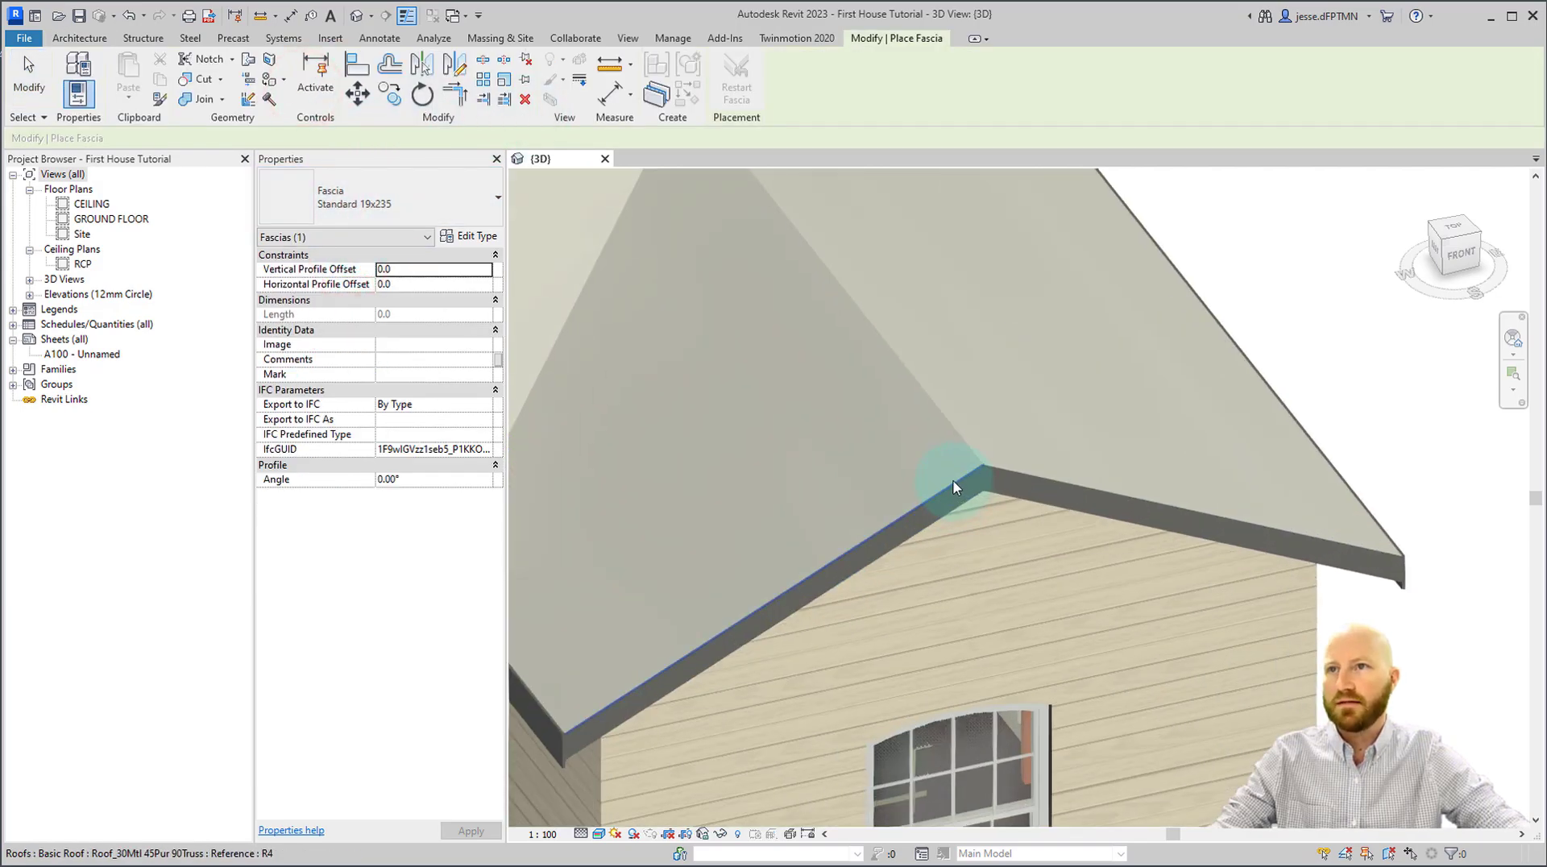
pyautogui.moveTo(1035, 474); pyautogui.dragTo(1063, 441, button='middle')
pyautogui.scroll(-3, 1047, 463)
pyautogui.press('Escape')
pyautogui.scroll(2, 1027, 620)
pyautogui.keyDown('shift'); pyautogui.moveTo(1047, 645); pyautogui.dragTo(535, 190, button='middle'); pyautogui.keyUp('shift')
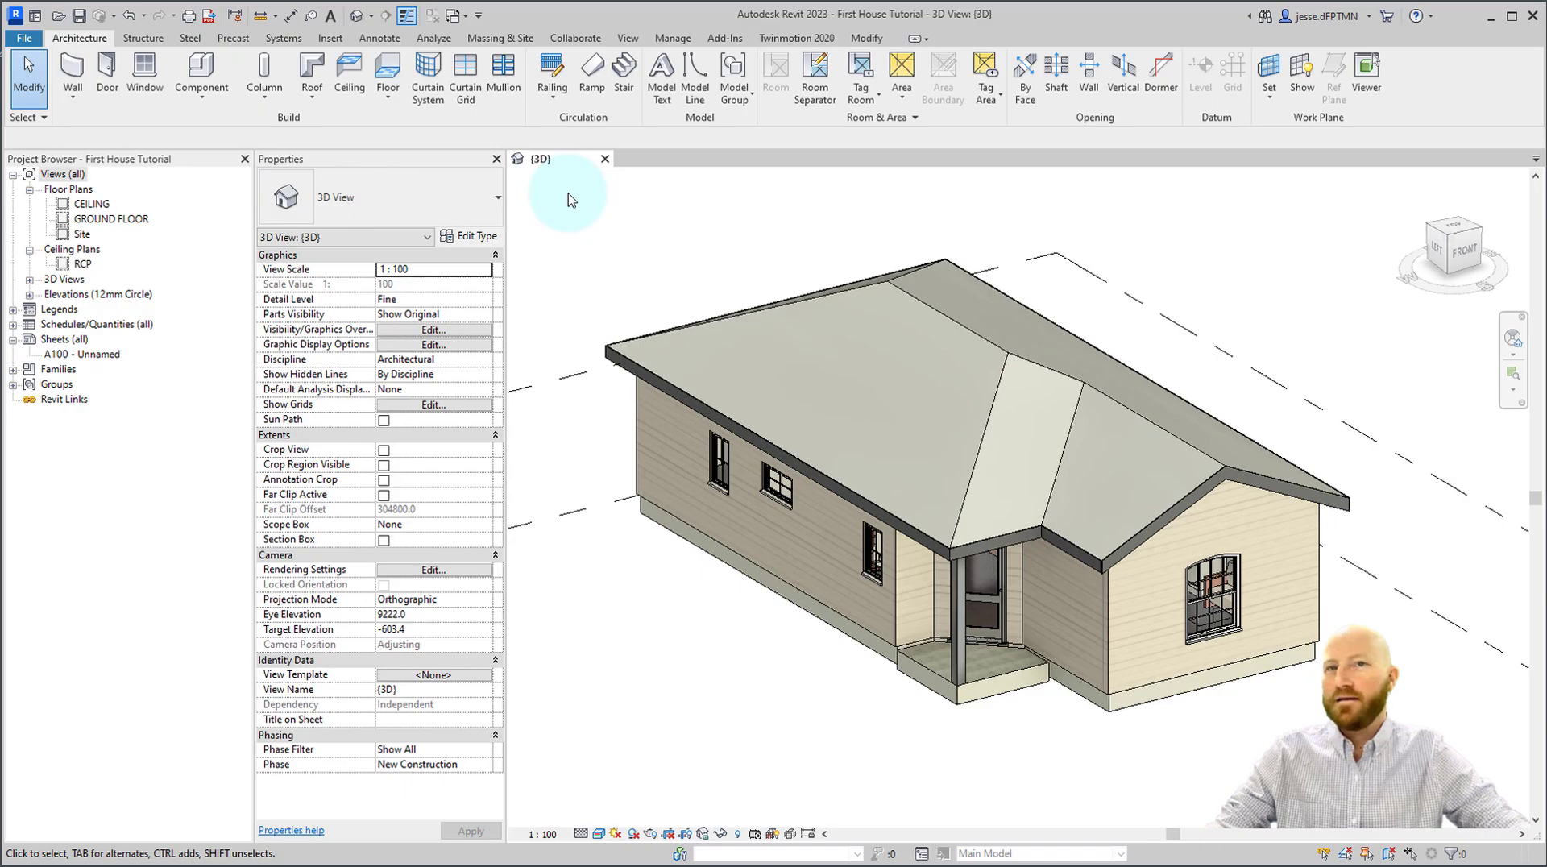
# Add gutters along the front fascia and both sides of the inside corner by the porch.
pyautogui.click(312, 90)
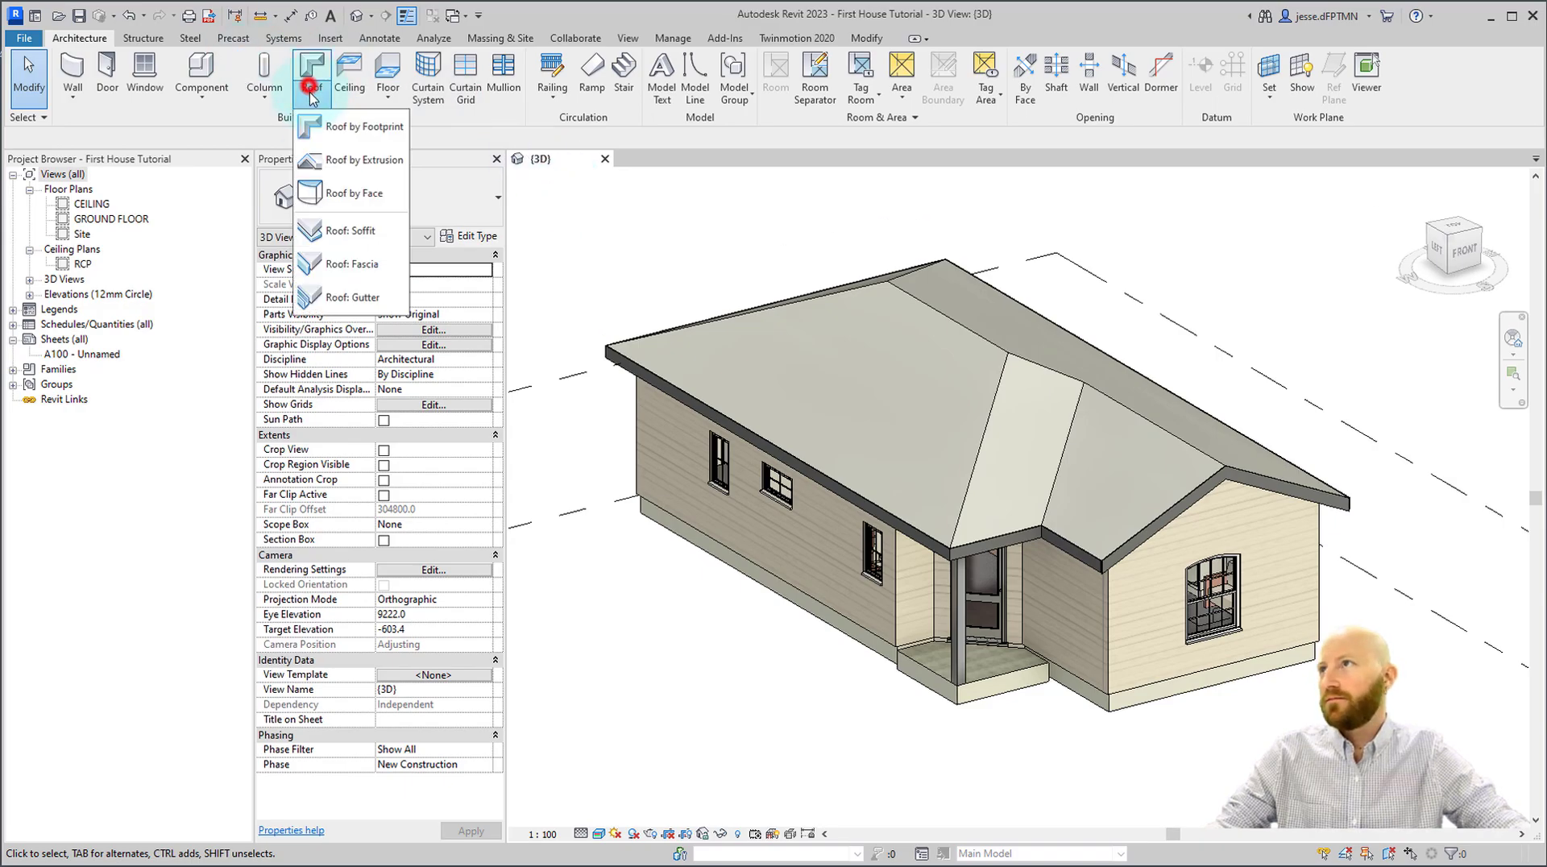
pyautogui.click(365, 297)
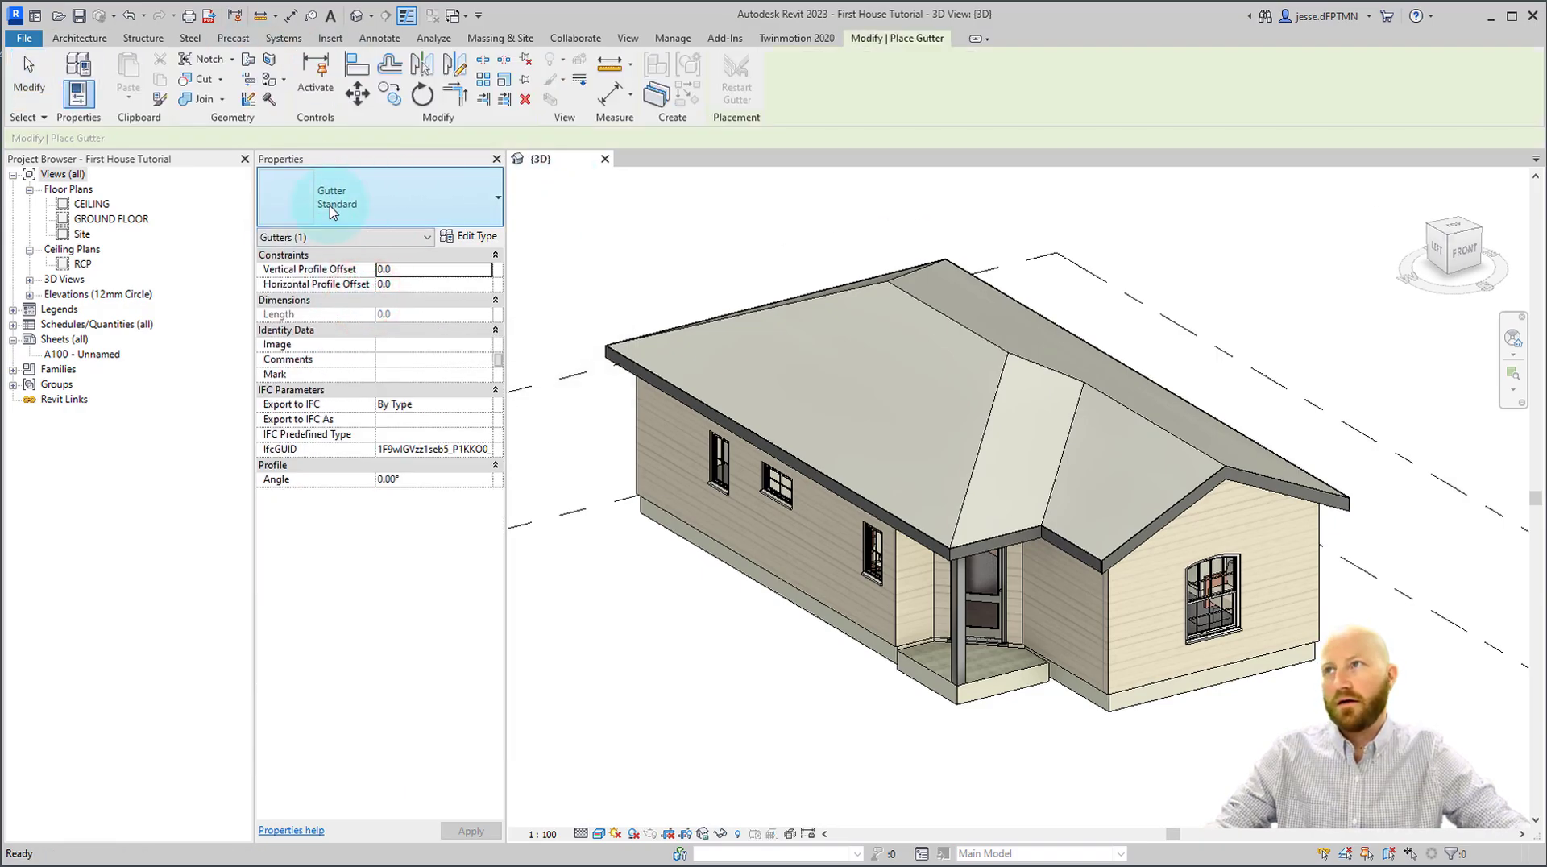
pyautogui.scroll(8, 1060, 538)
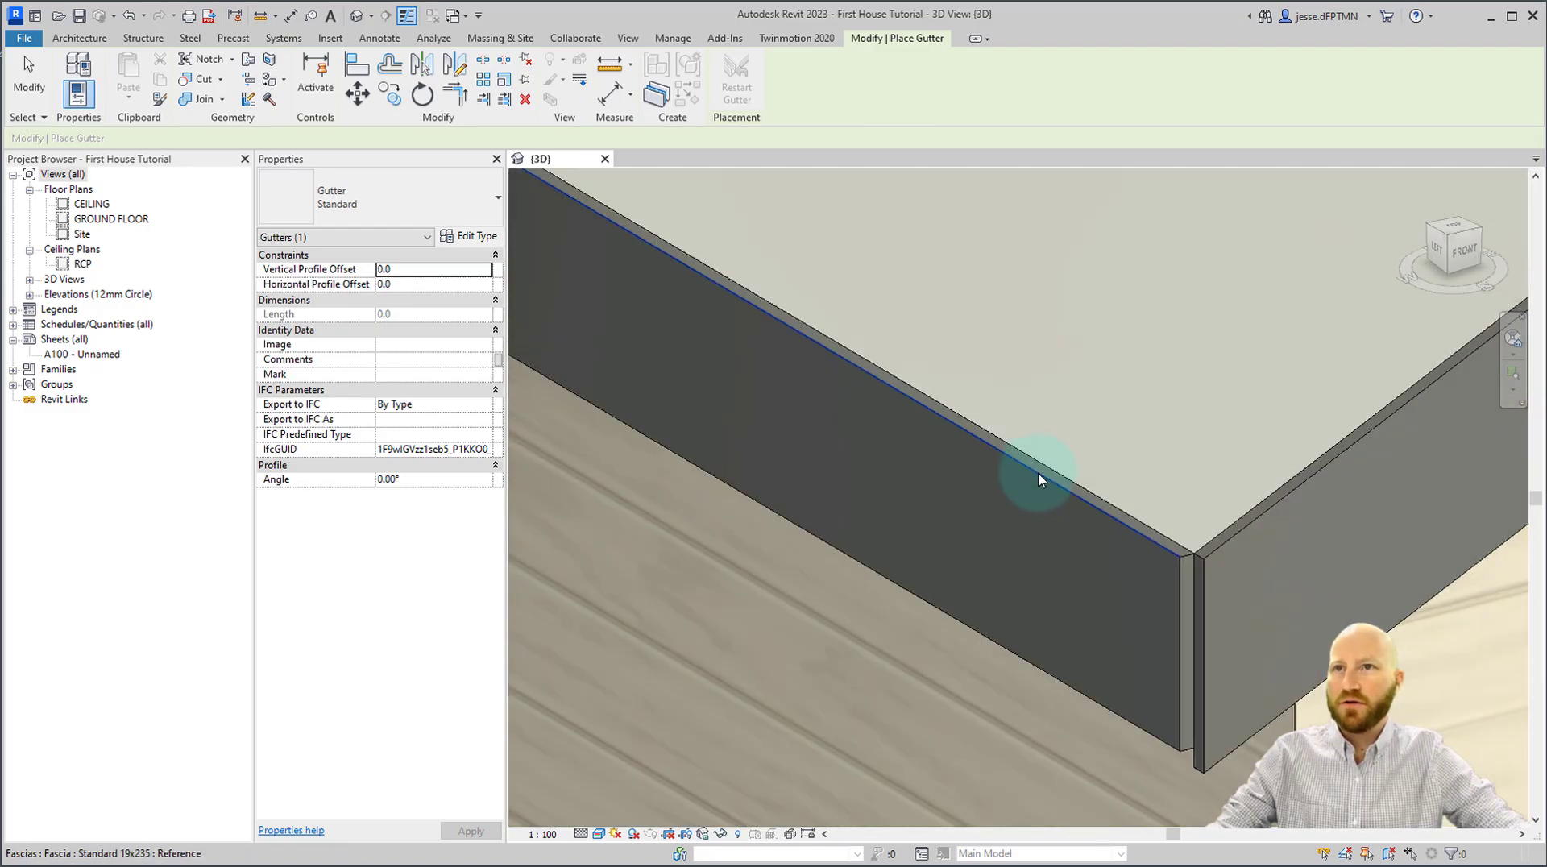
pyautogui.click(1023, 475)
pyautogui.scroll(-3, 1043, 511)
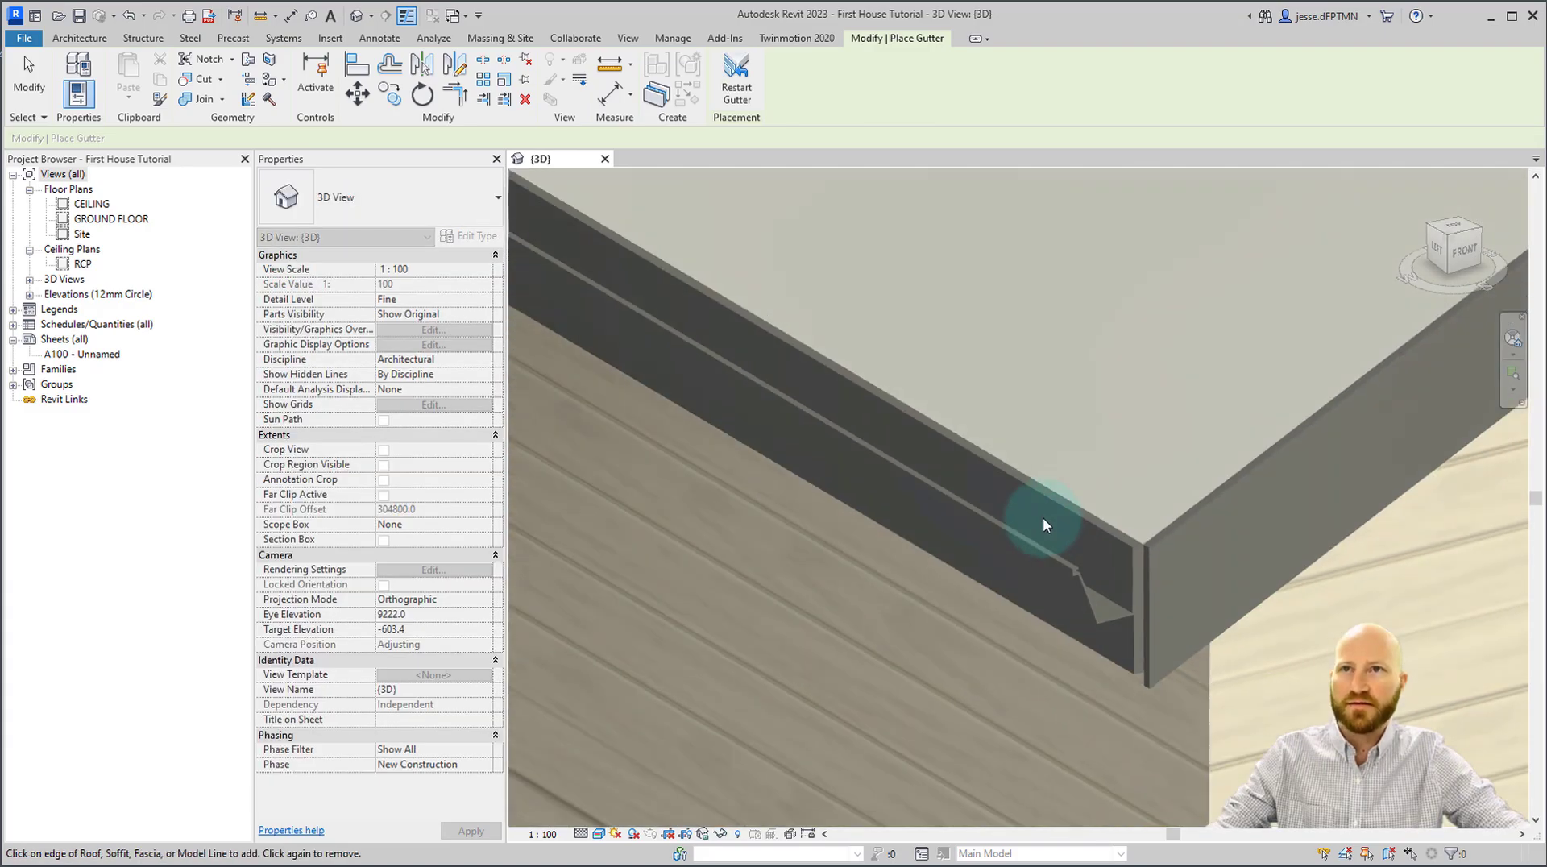
pyautogui.moveTo(1046, 514); pyautogui.dragTo(808, 537, button='middle')
pyautogui.scroll(2, 736, 522)
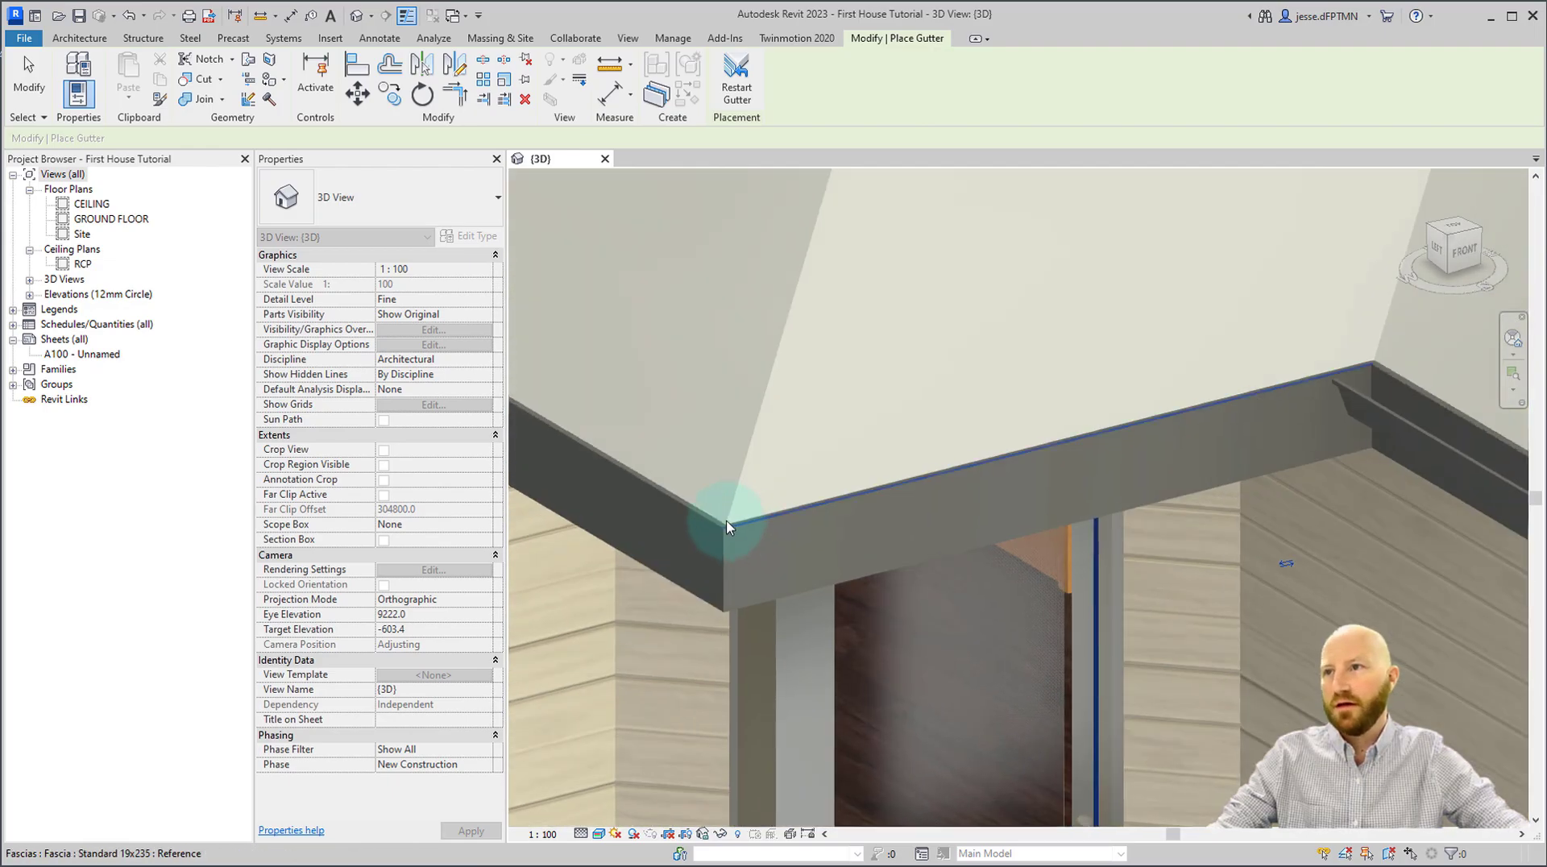
pyautogui.click(736, 522)
pyautogui.click(678, 505)
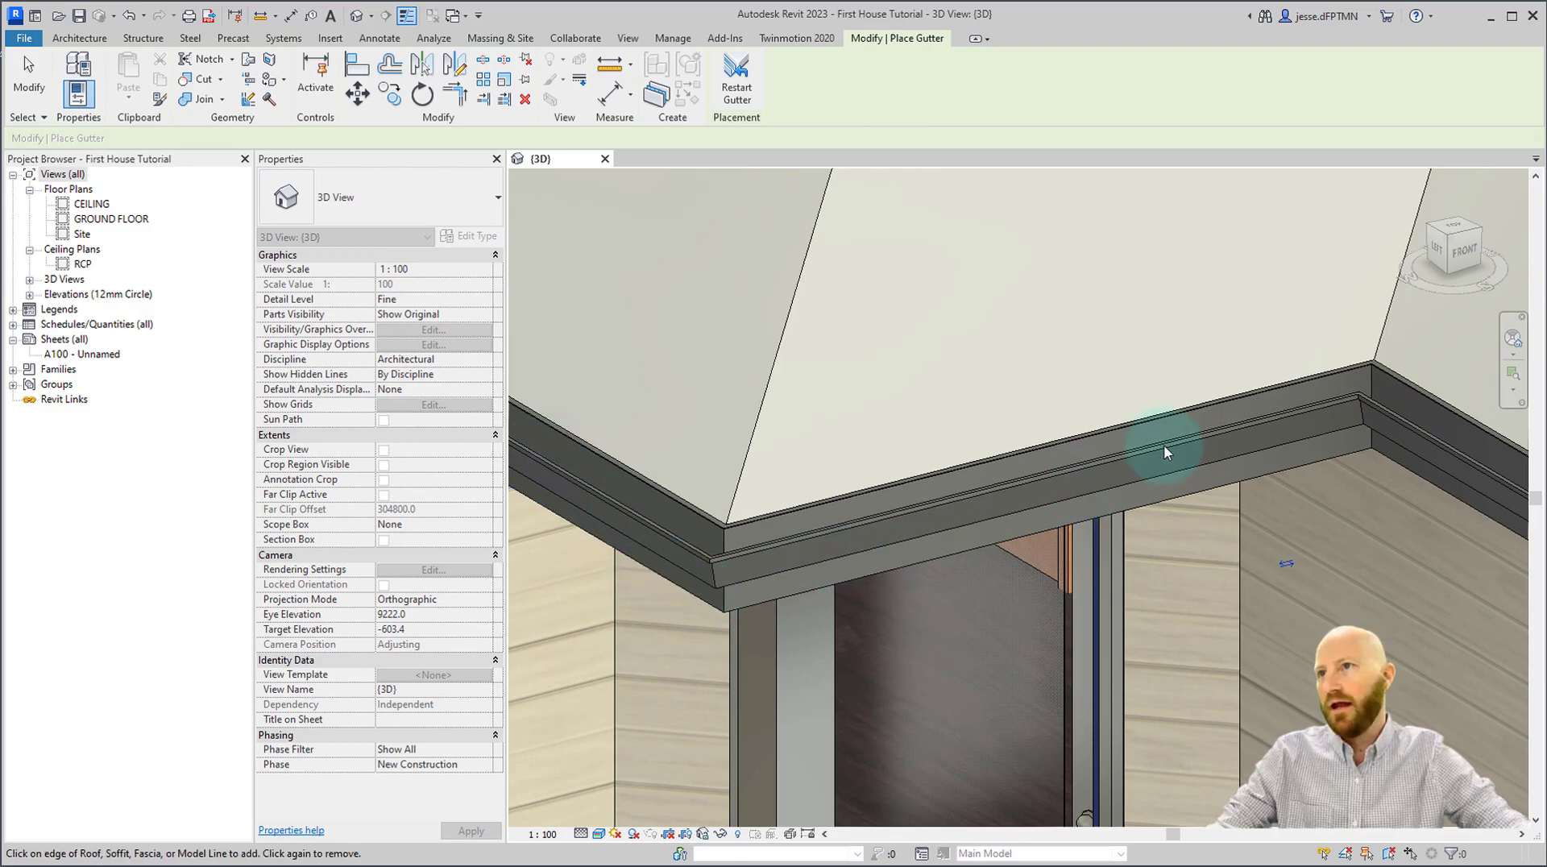
# Add a gutter along the back fascia edge, orbit back to the front, and end gutter placement.
pyautogui.keyDown('shift'); pyautogui.moveTo(1433, 473); pyautogui.dragTo(736, 483, button='middle'); pyautogui.keyUp('shift')
pyautogui.scroll(3, 773, 449)
pyautogui.click(770, 452)
pyautogui.scroll(-5, 746, 453)
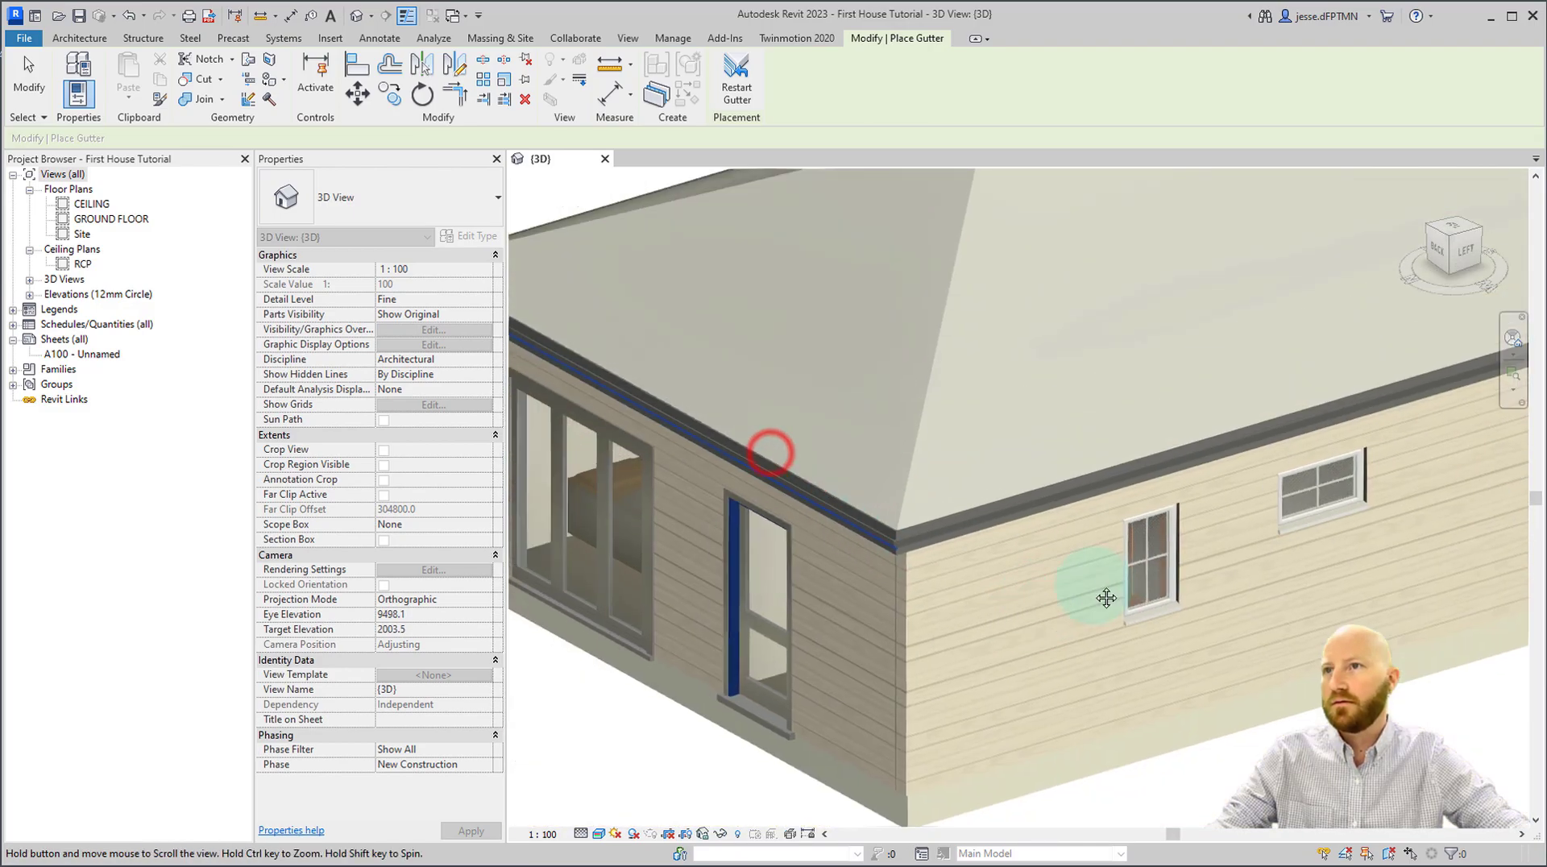
pyautogui.keyDown('shift'); pyautogui.moveTo(1173, 570); pyautogui.dragTo(1300, 694, button='middle'); pyautogui.keyUp('shift')
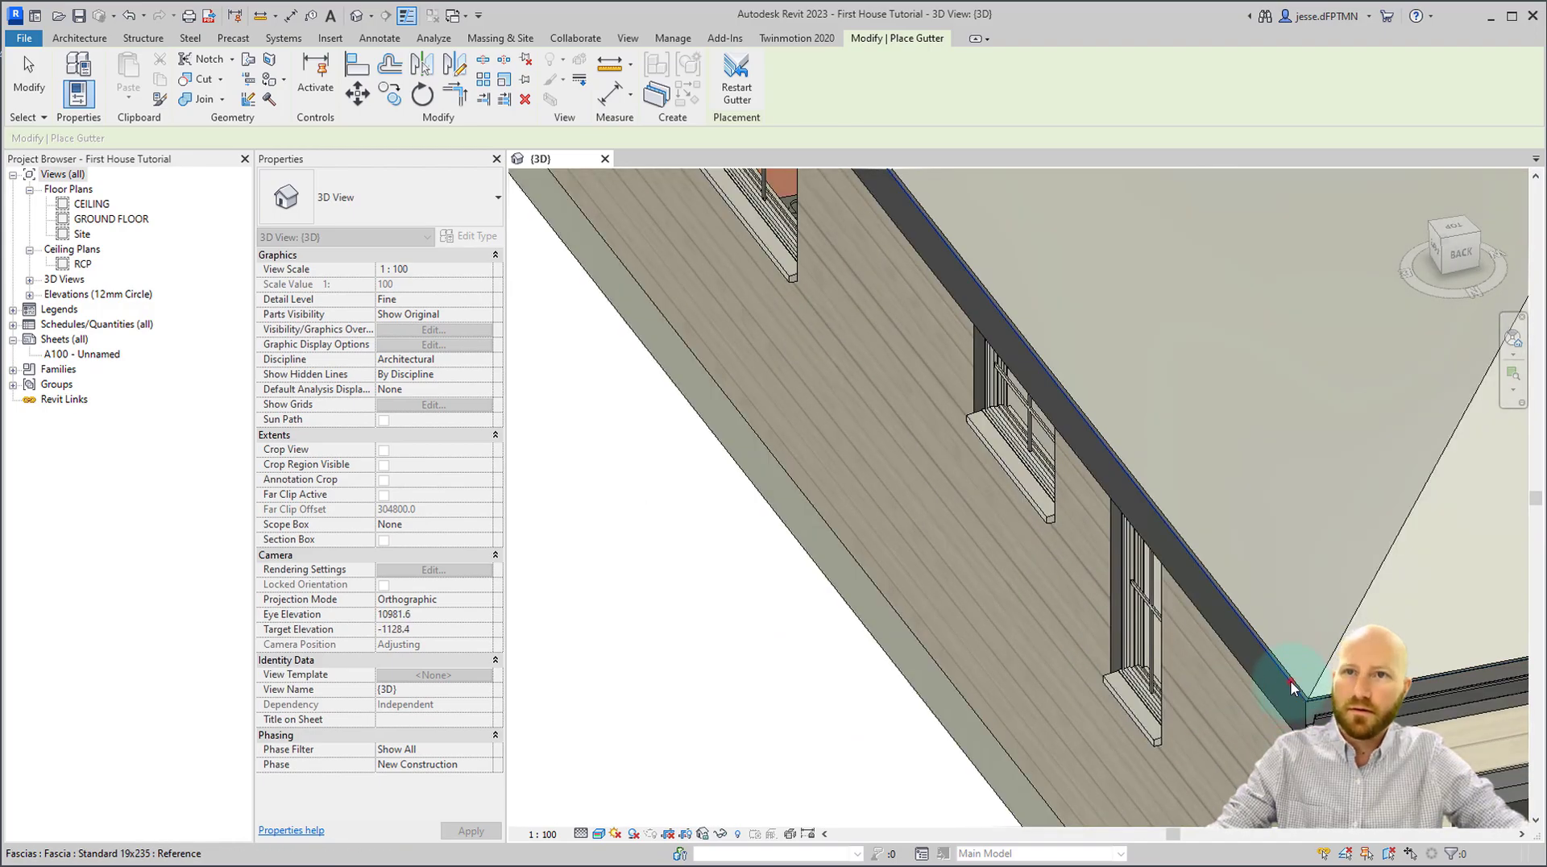
pyautogui.scroll(-5, 1289, 680)
pyautogui.keyDown('shift'); pyautogui.moveTo(1091, 674); pyautogui.dragTo(1177, 551, button='middle'); pyautogui.keyUp('shift')
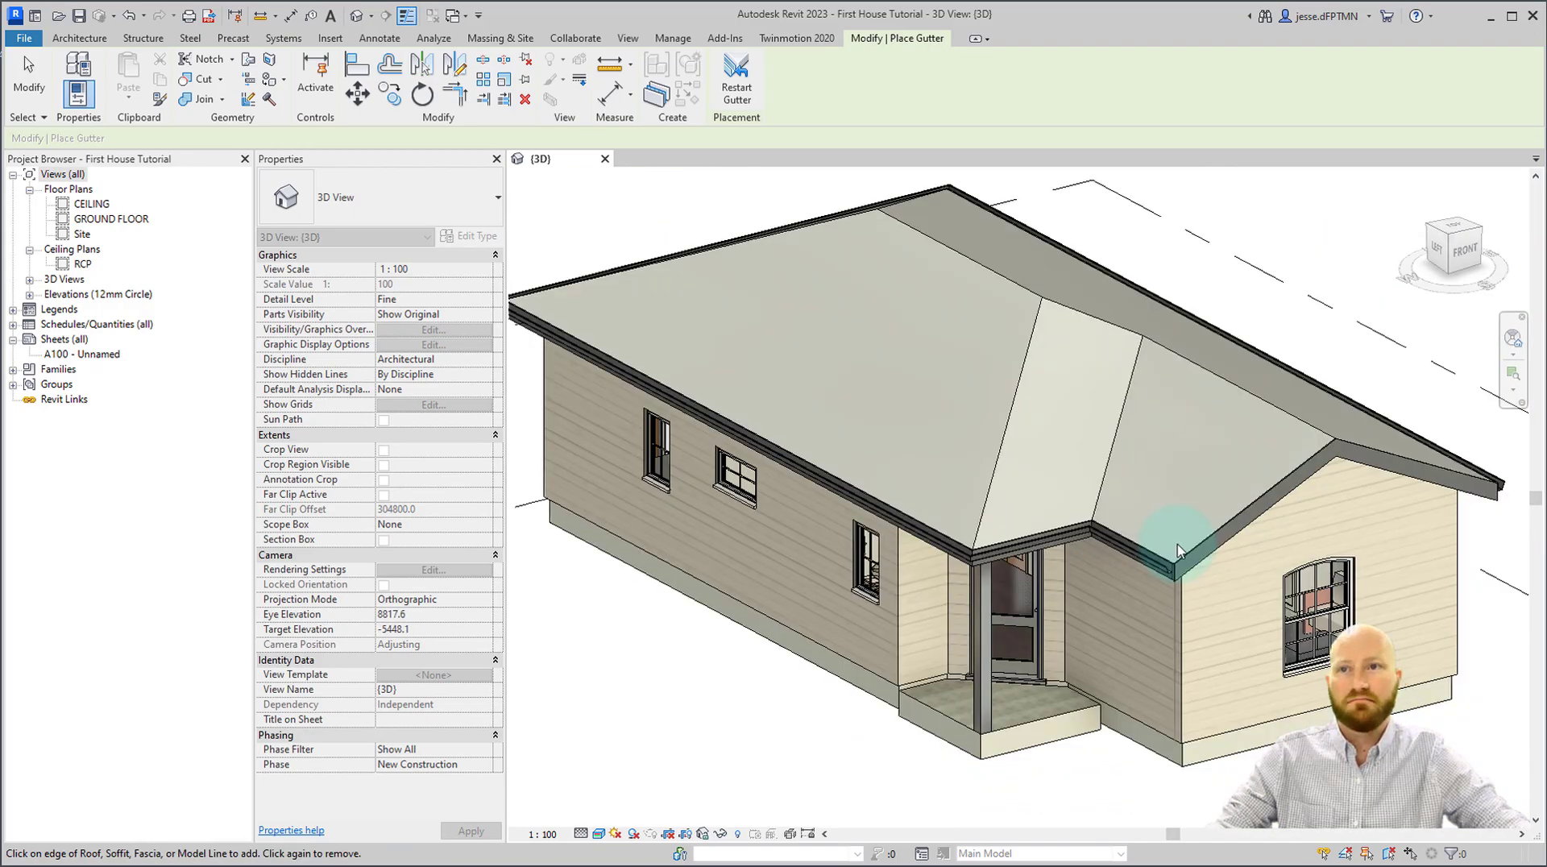
pyautogui.press('Escape')
pyautogui.press('Escape')
pyautogui.scroll(5, 1177, 551)
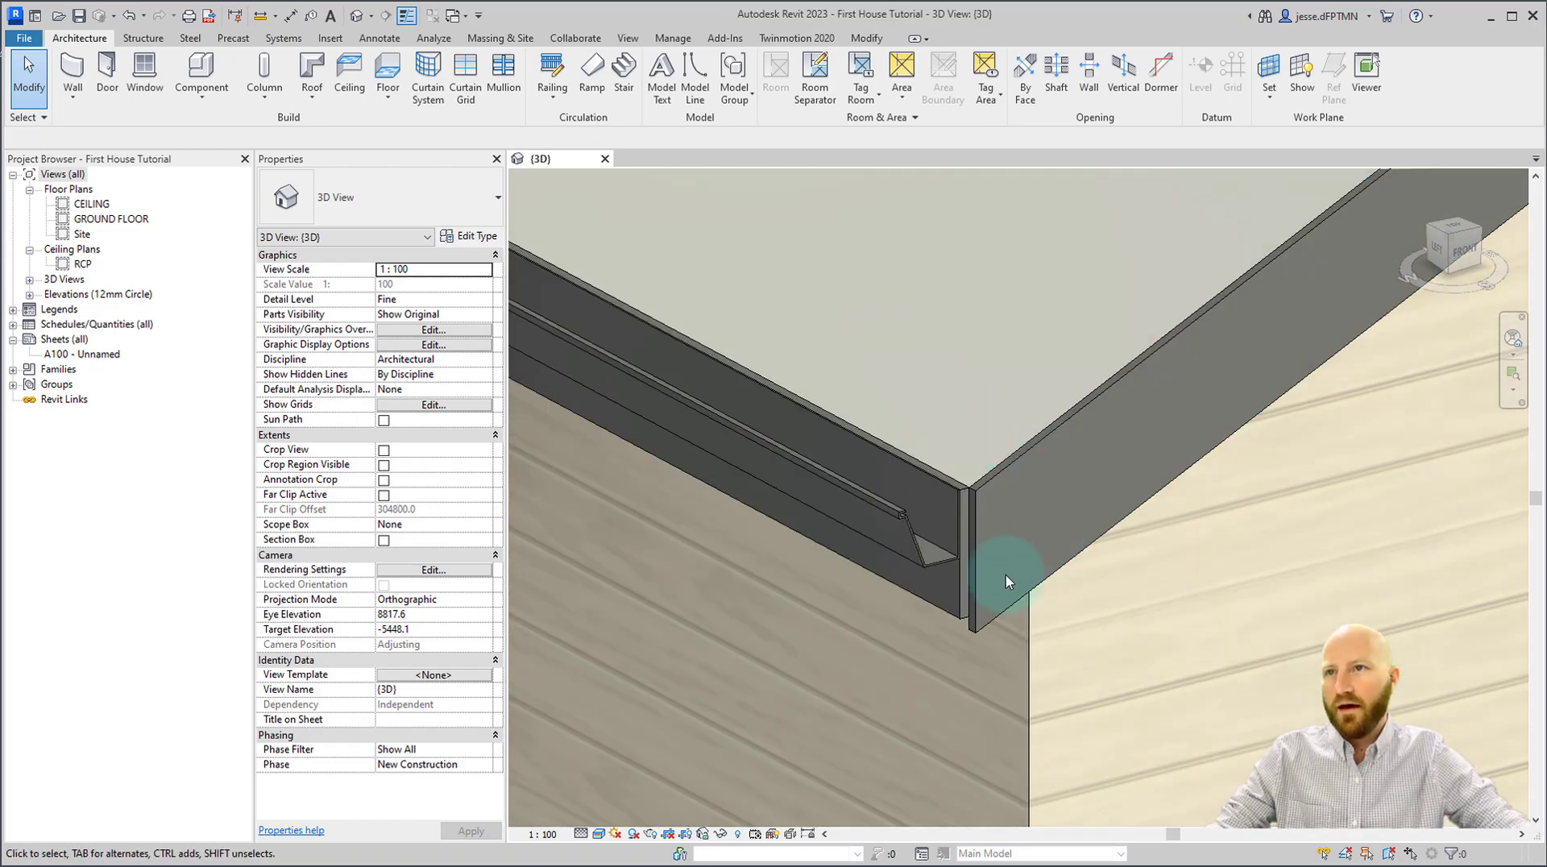
# Select the gable fascia in the front view and stretch its lower end past the eave fascia.
pyautogui.click(976, 493)
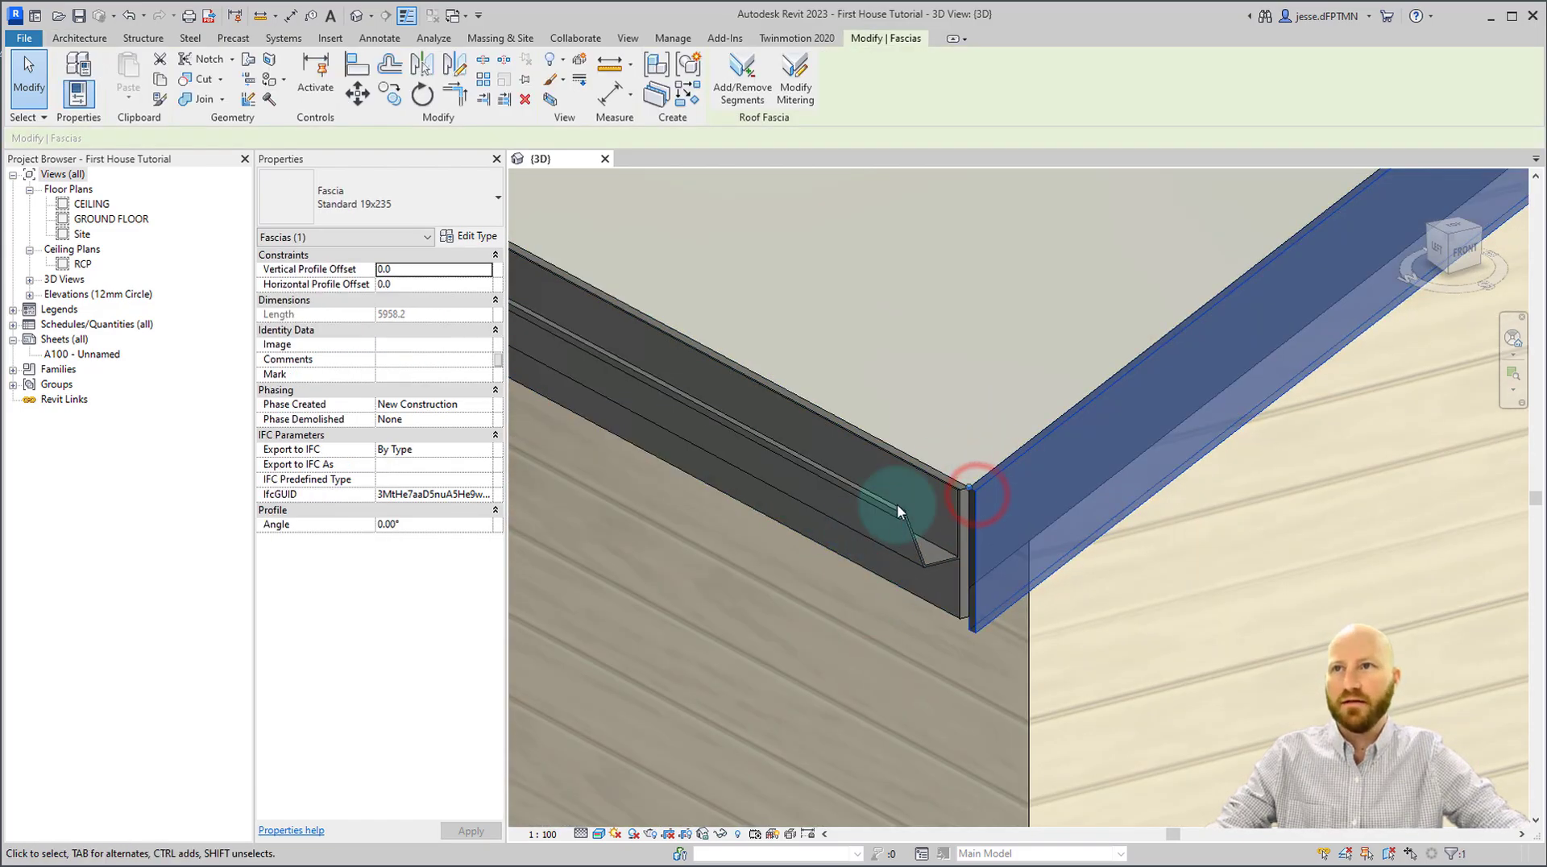
pyautogui.click(1463, 249)
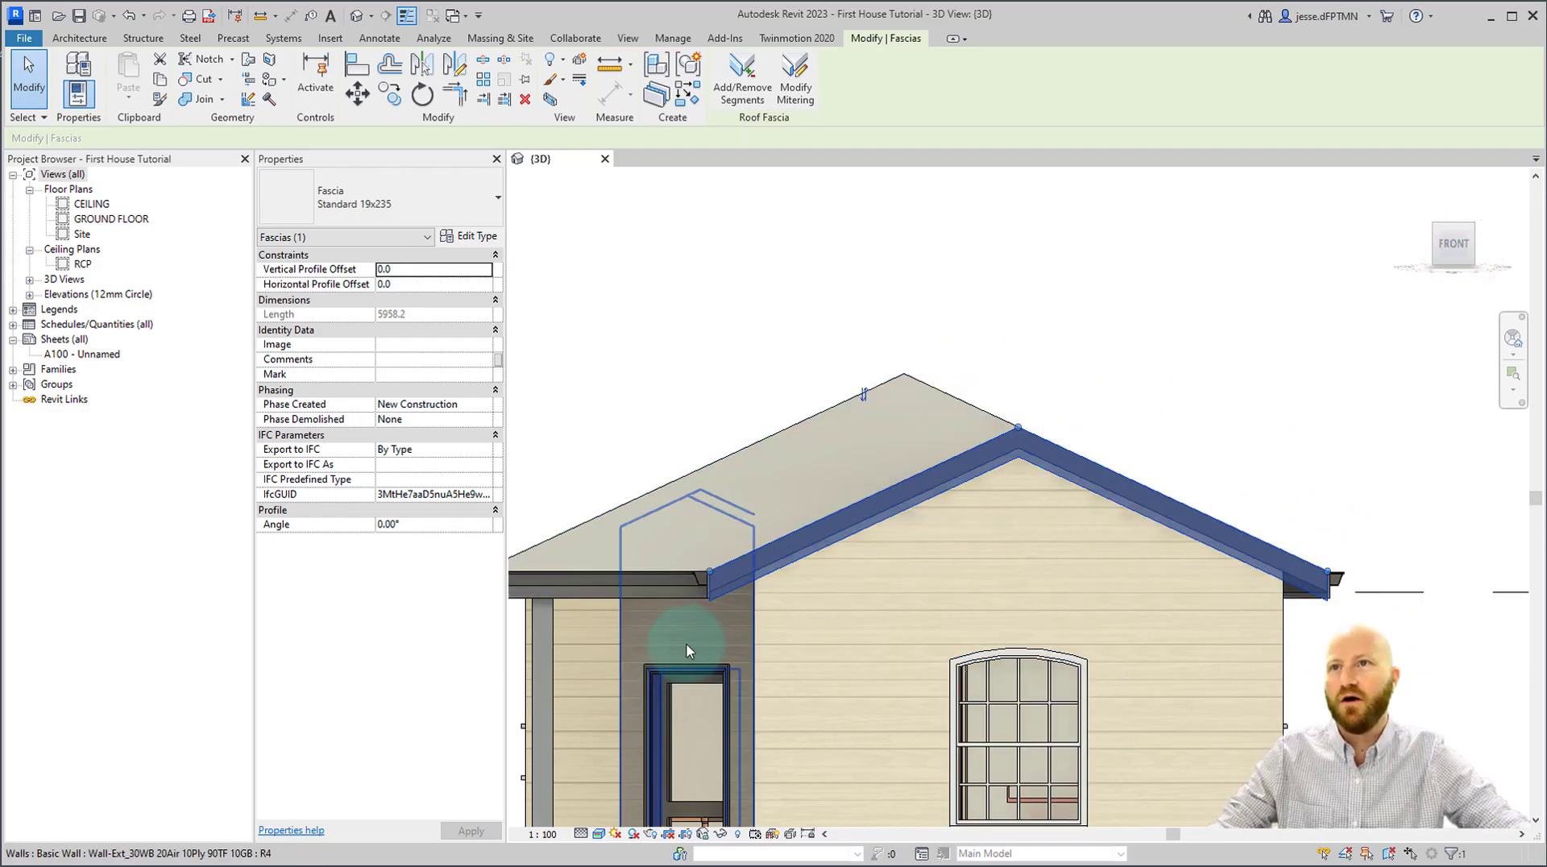
pyautogui.scroll(8, 675, 651)
pyautogui.click(799, 533)
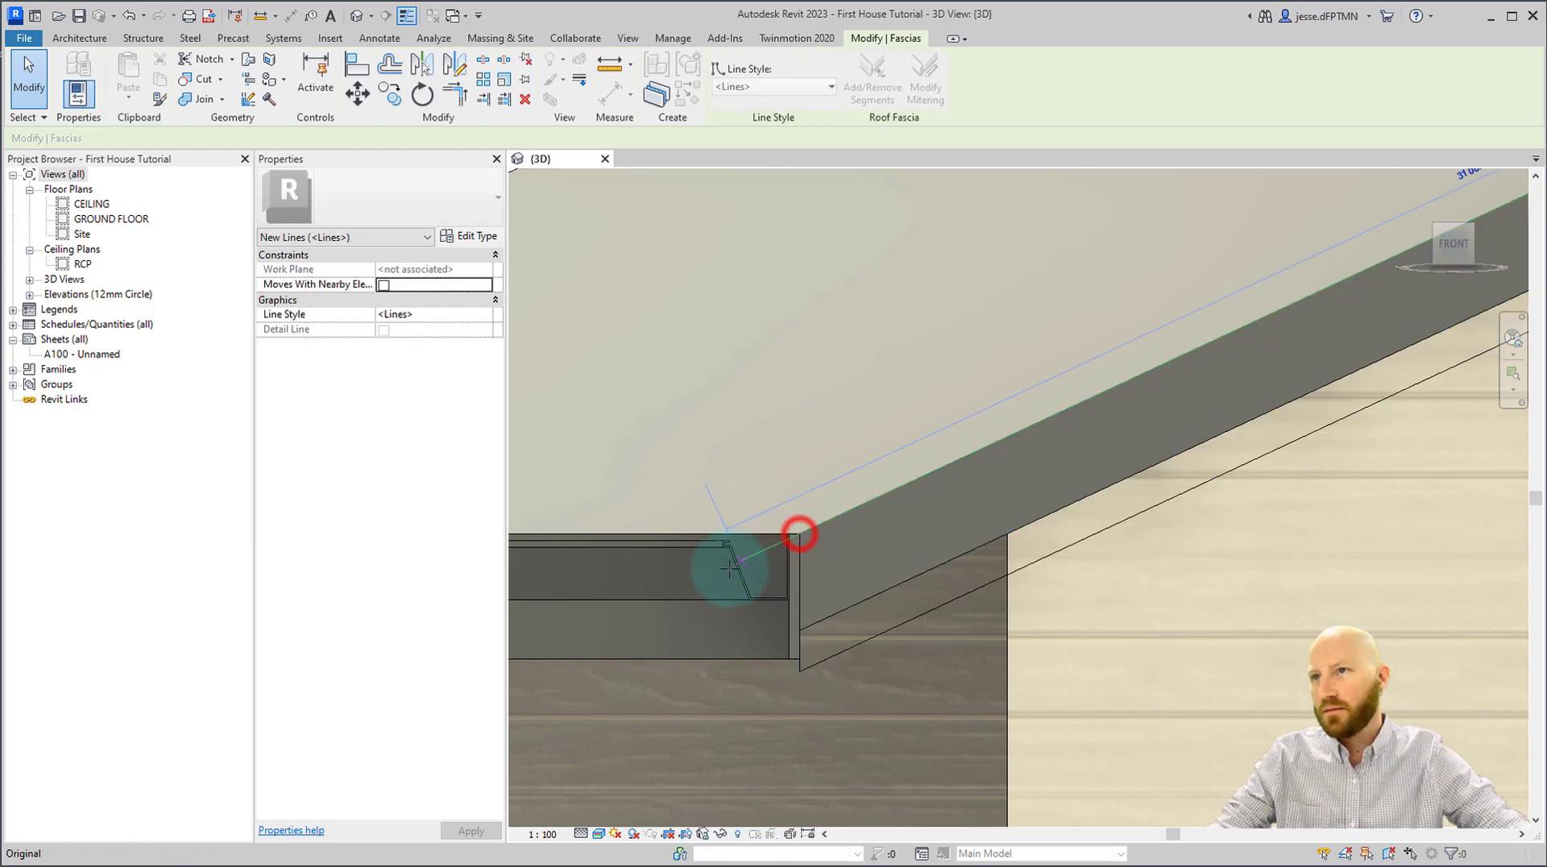
pyautogui.moveTo(721, 572); pyautogui.dragTo(714, 575)
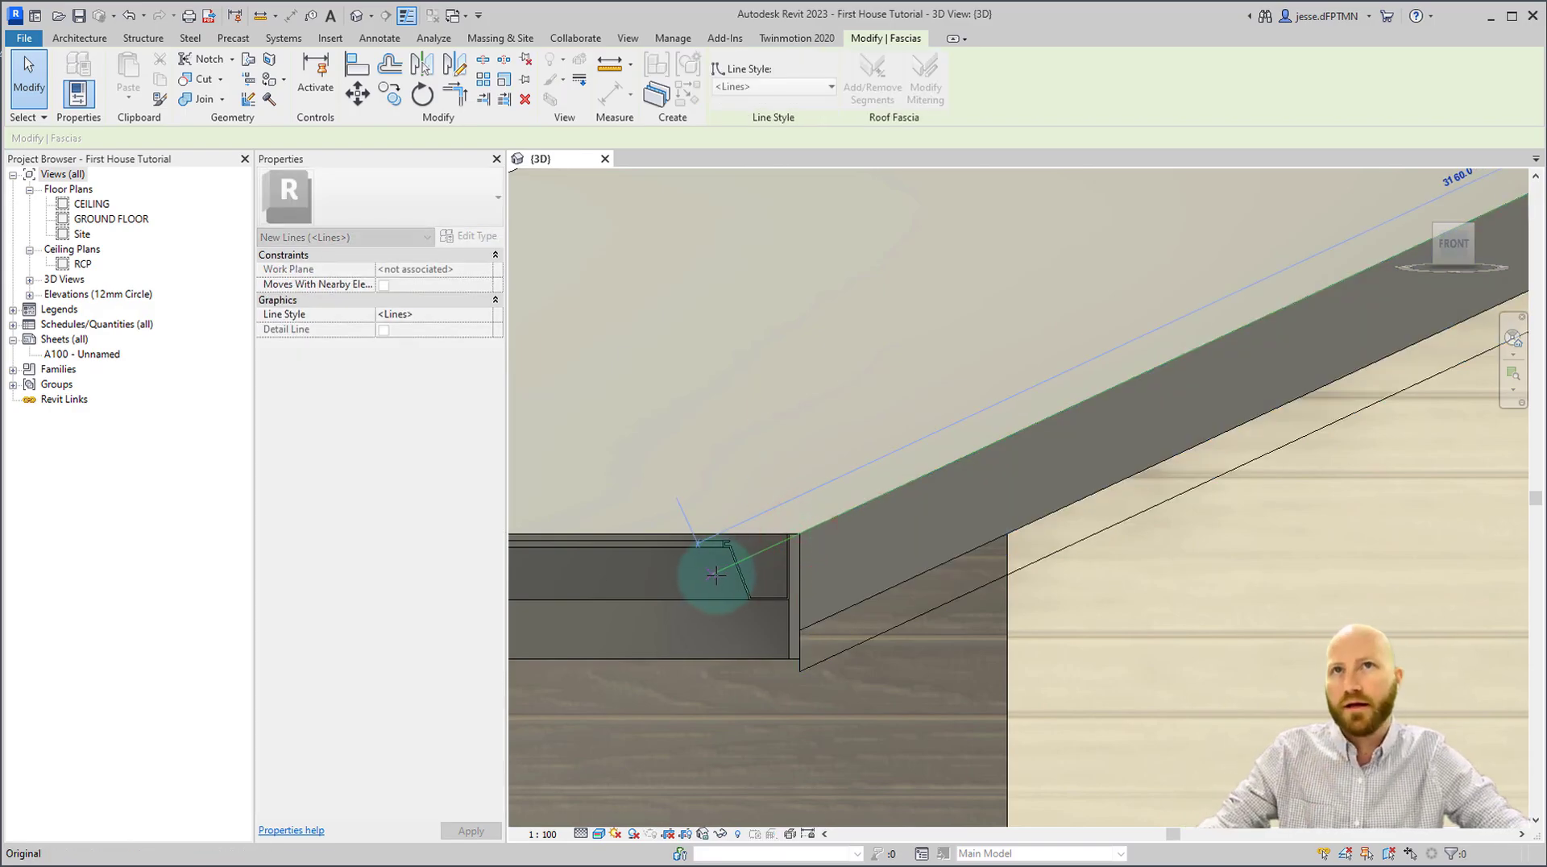
pyautogui.moveTo(717, 574); pyautogui.dragTo(708, 541)
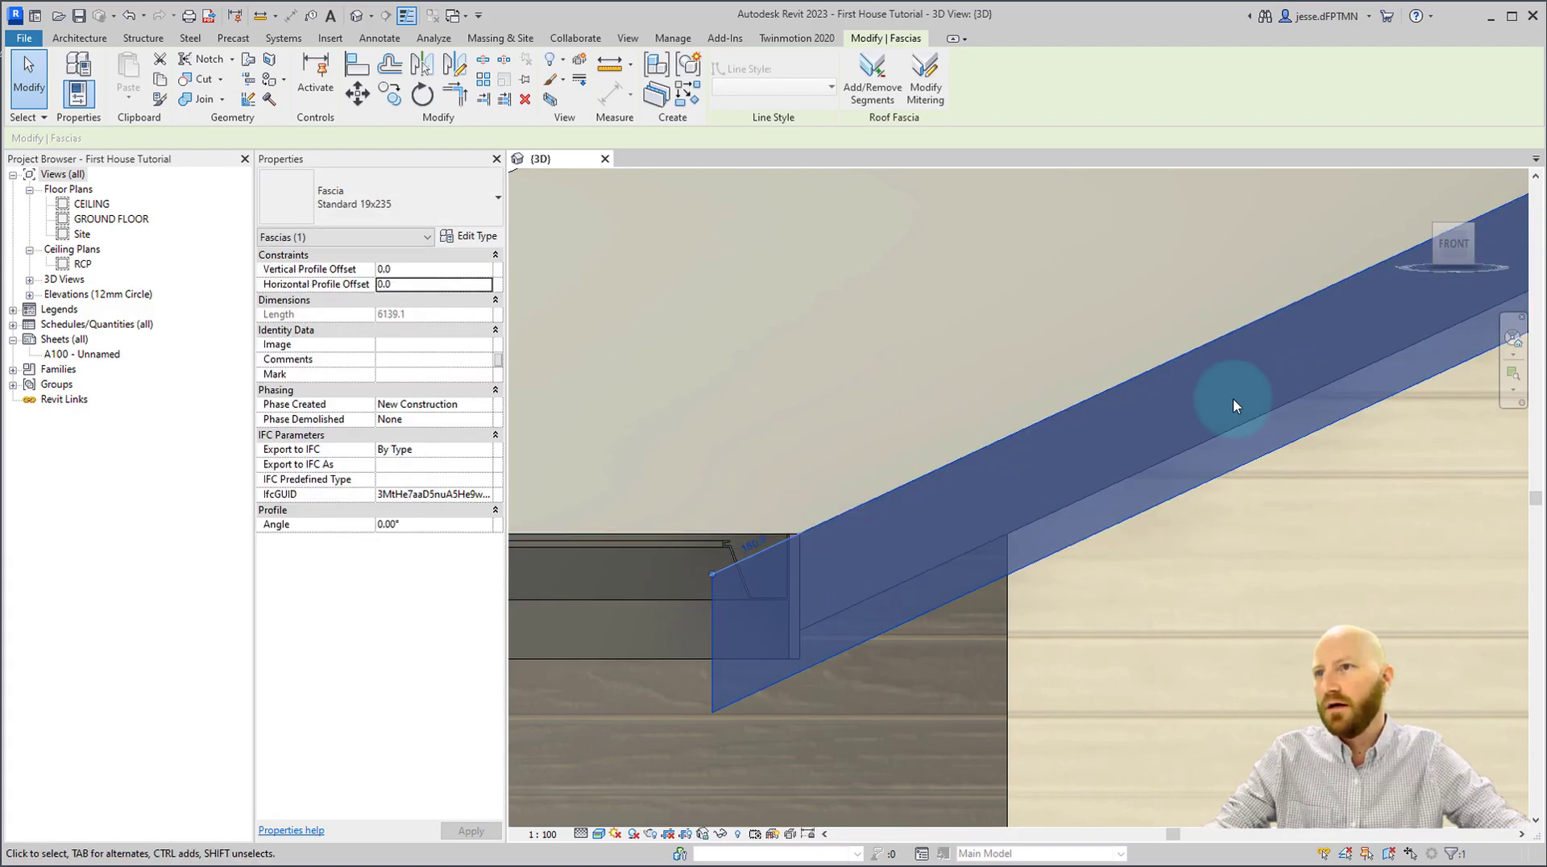
# Extend the gable fascia's other end past the eave, bringing its length to 6320.0.
pyautogui.scroll(-3, 1020, 565)
pyautogui.scroll(-3, 1019, 566)
pyautogui.scroll(4, 484, 466)
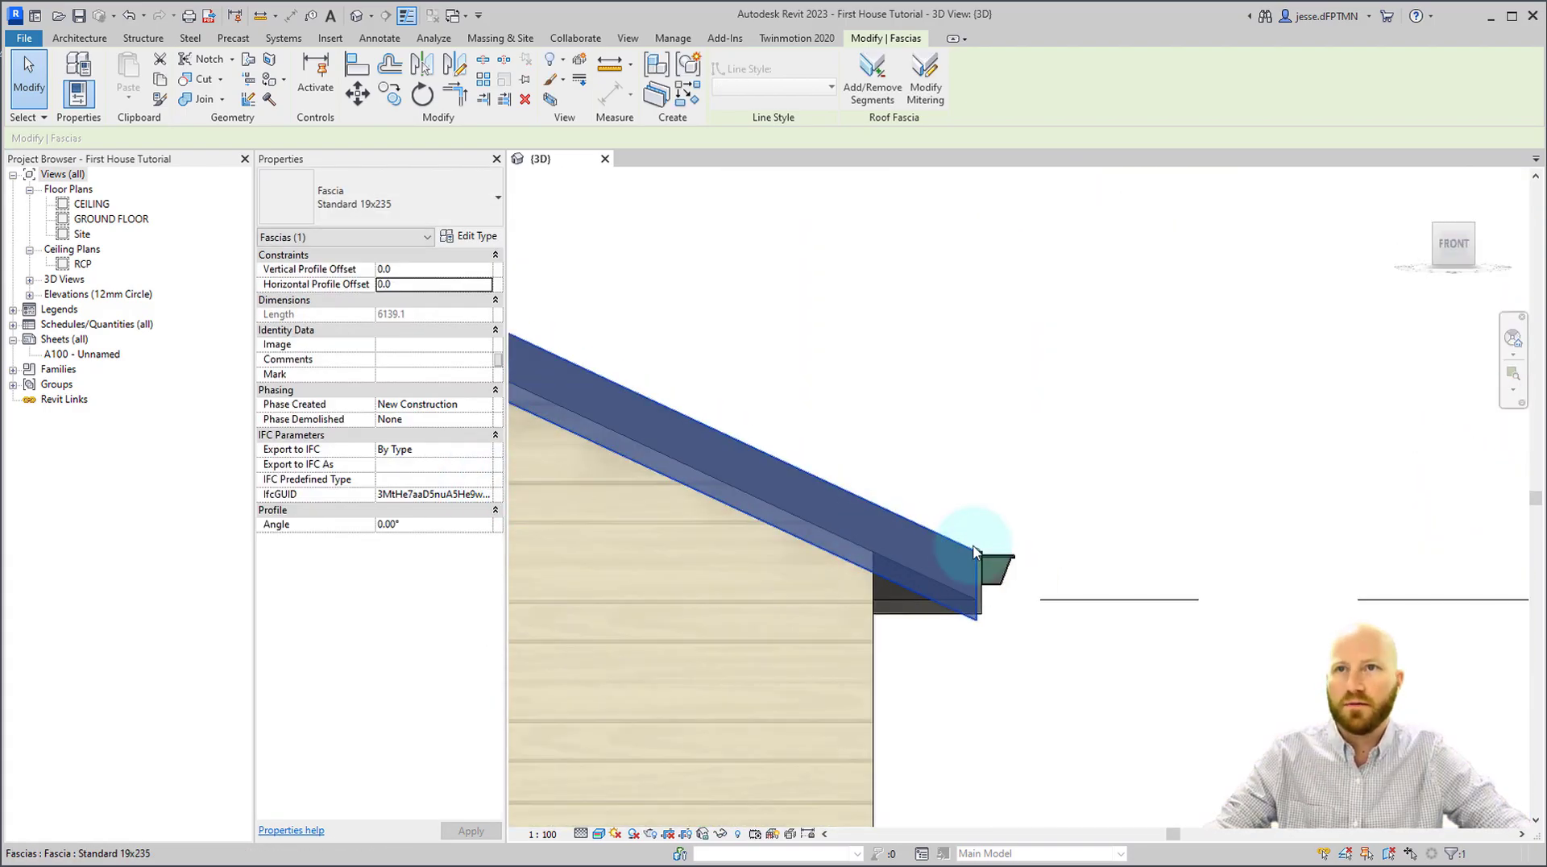
pyautogui.moveTo(974, 548); pyautogui.dragTo(1019, 570)
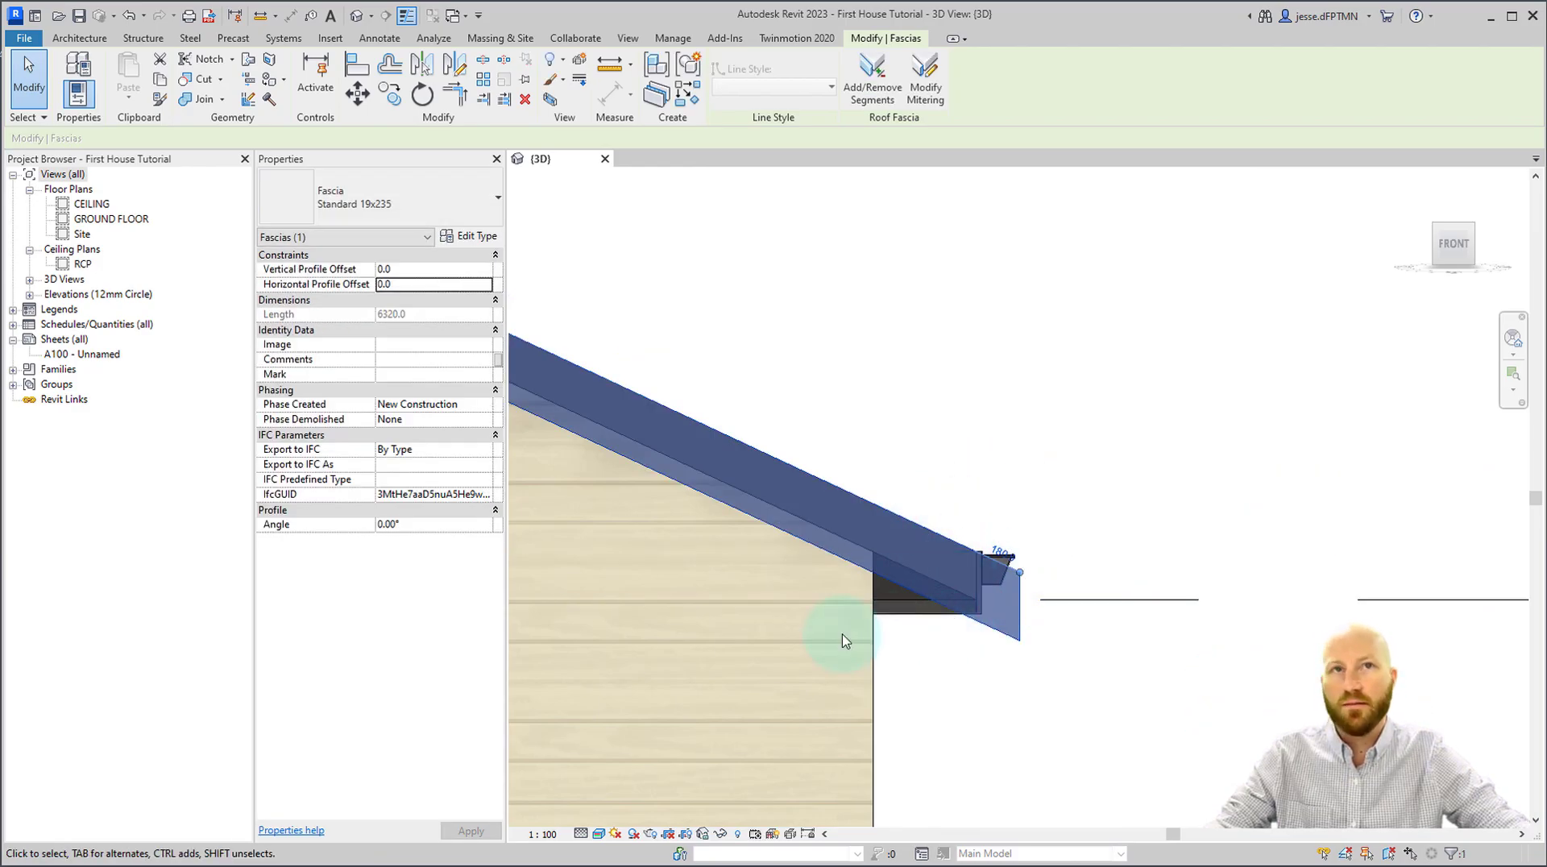
pyautogui.scroll(-4, 829, 636)
# Check the eave fascia's -50.0 Vertical Profile Offset and inspect its junction with the gable fascia.
pyautogui.scroll(5, 752, 564)
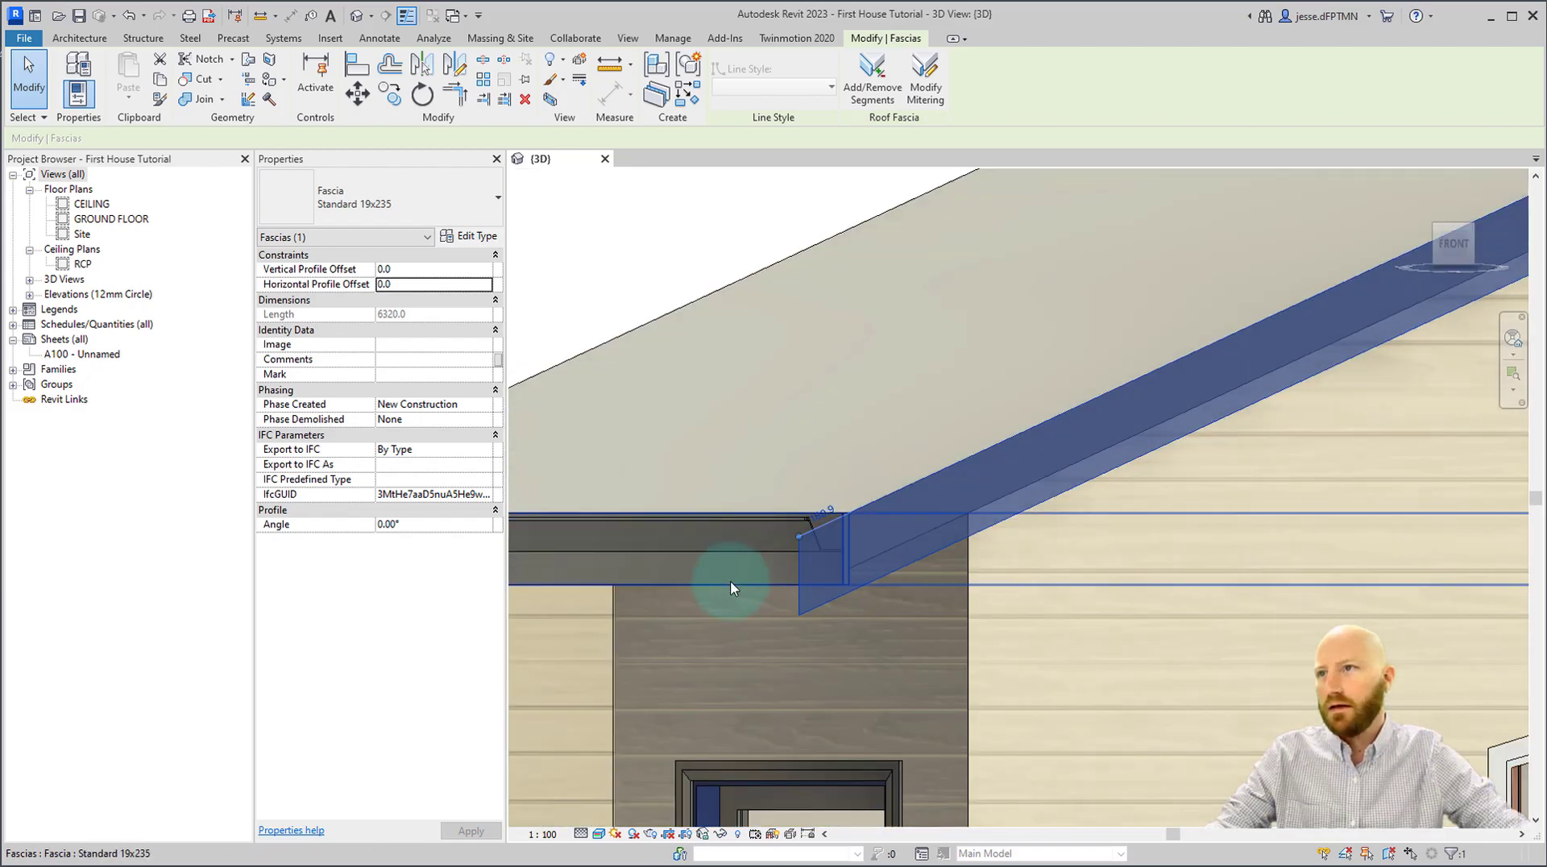
pyautogui.click(730, 580)
pyautogui.moveTo(698, 530); pyautogui.dragTo(817, 531, button='middle')
pyautogui.click(413, 268)
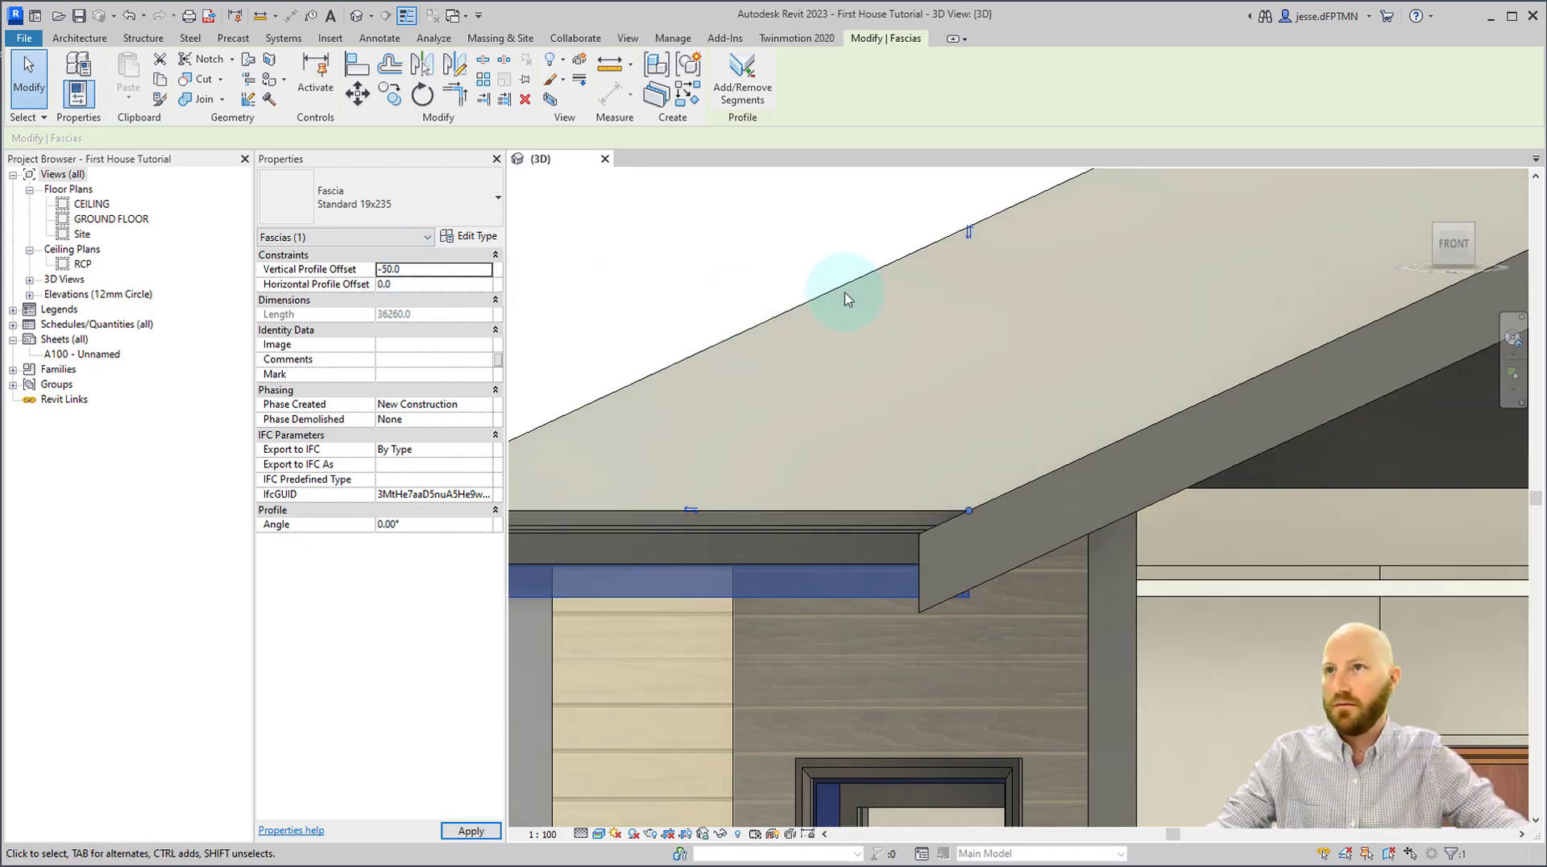
pyautogui.scroll(3, 942, 542)
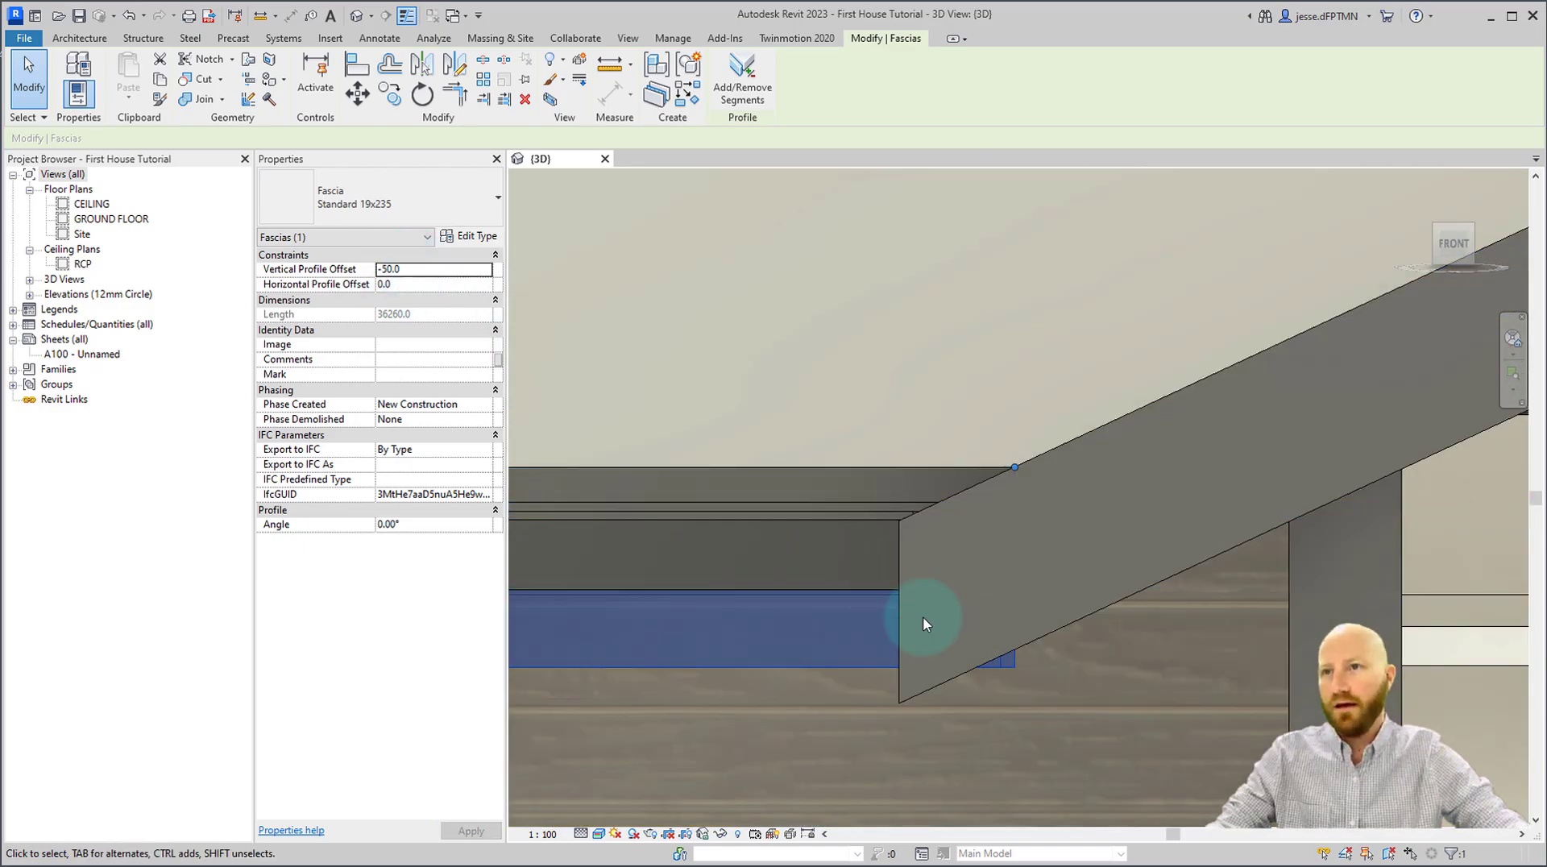
pyautogui.click(903, 574)
pyautogui.click(931, 552)
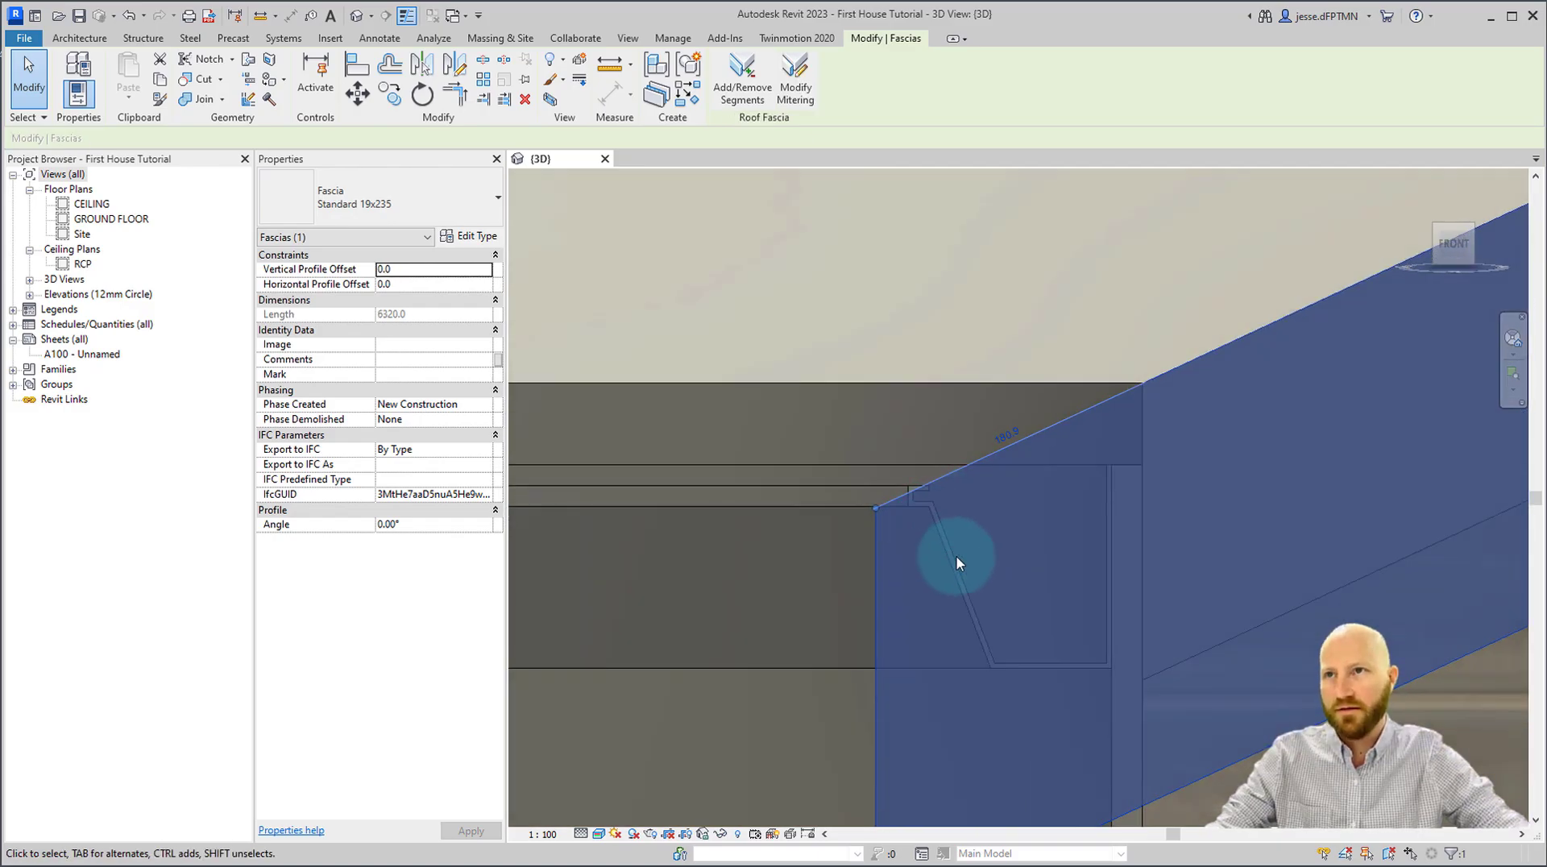
pyautogui.scroll(-2, 1107, 487)
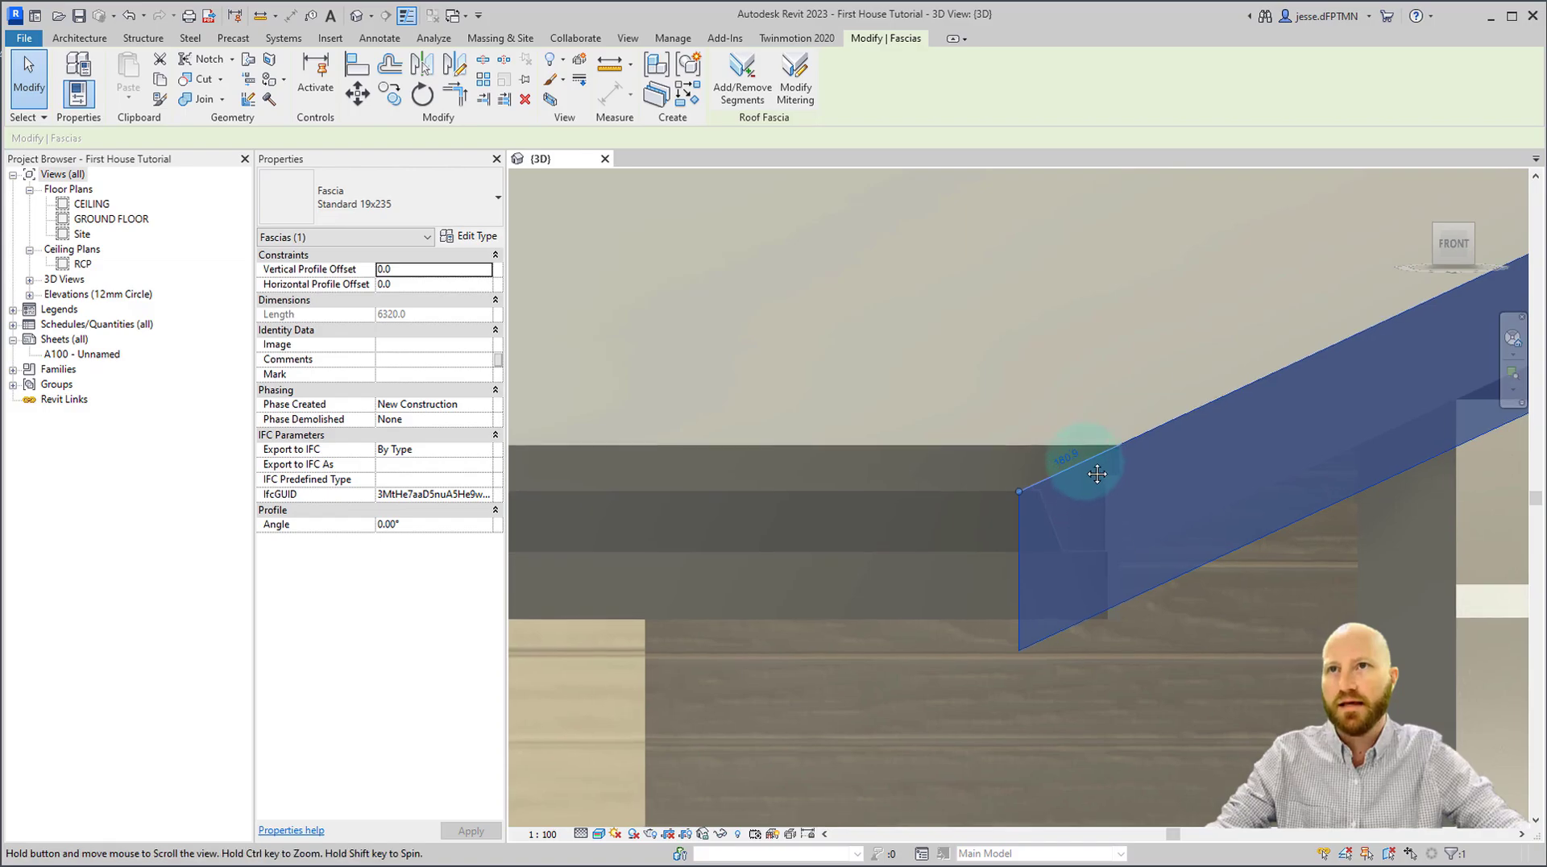
pyautogui.moveTo(1079, 459); pyautogui.dragTo(1119, 587, button='middle')
pyautogui.click(1110, 588)
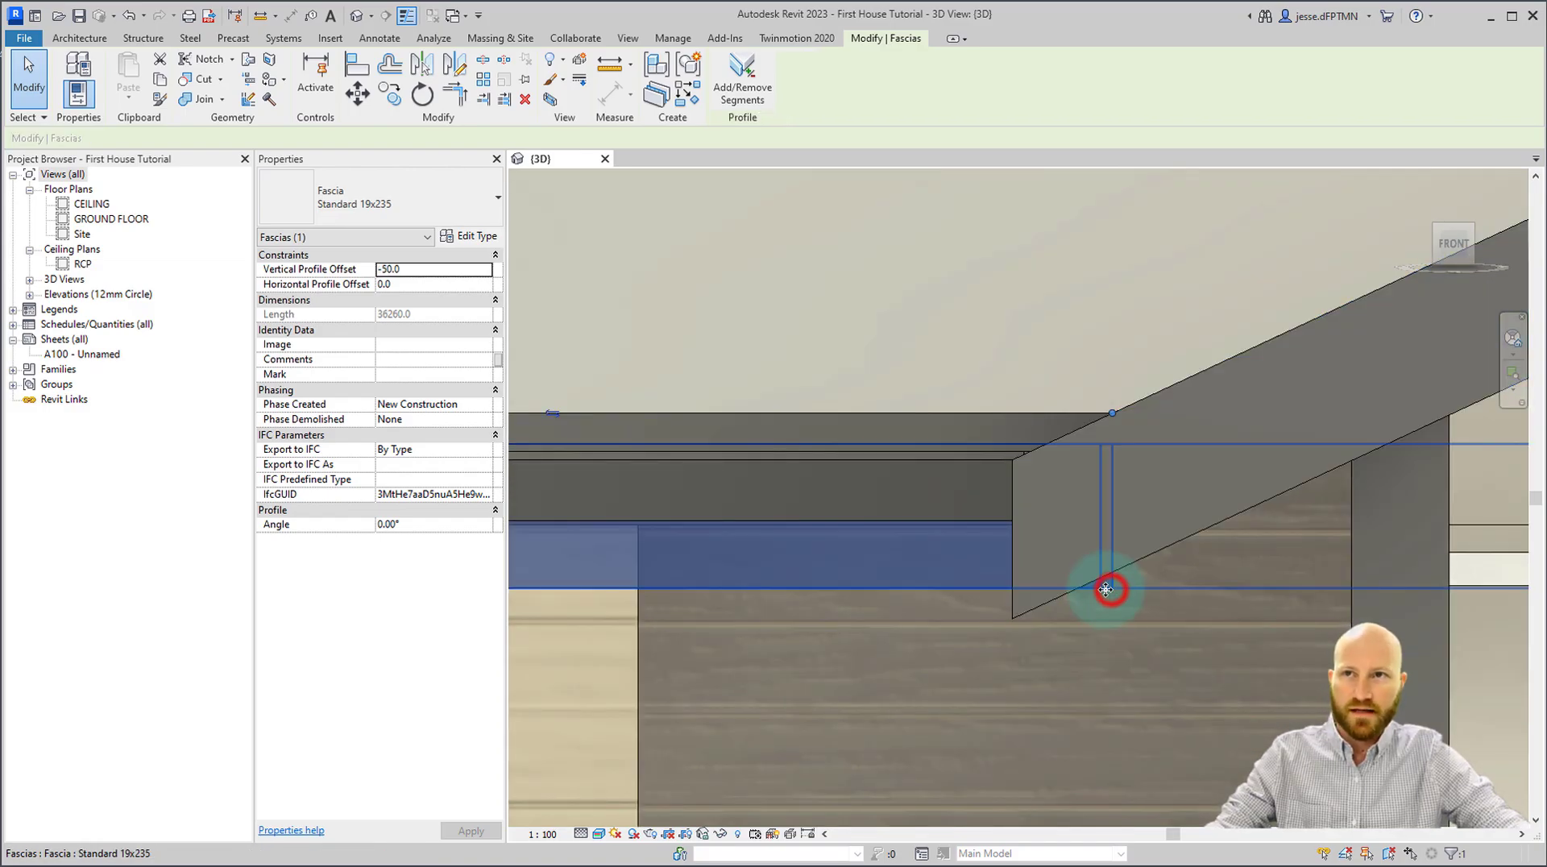
# Measure the roughly 32 gap between the porch fascia edge and the wall, then reselect the fascia.
pyautogui.click(626, 80)
pyautogui.scroll(3, 1068, 563)
pyautogui.click(1069, 579)
pyautogui.scroll(3, 1065, 548)
pyautogui.click(1066, 545)
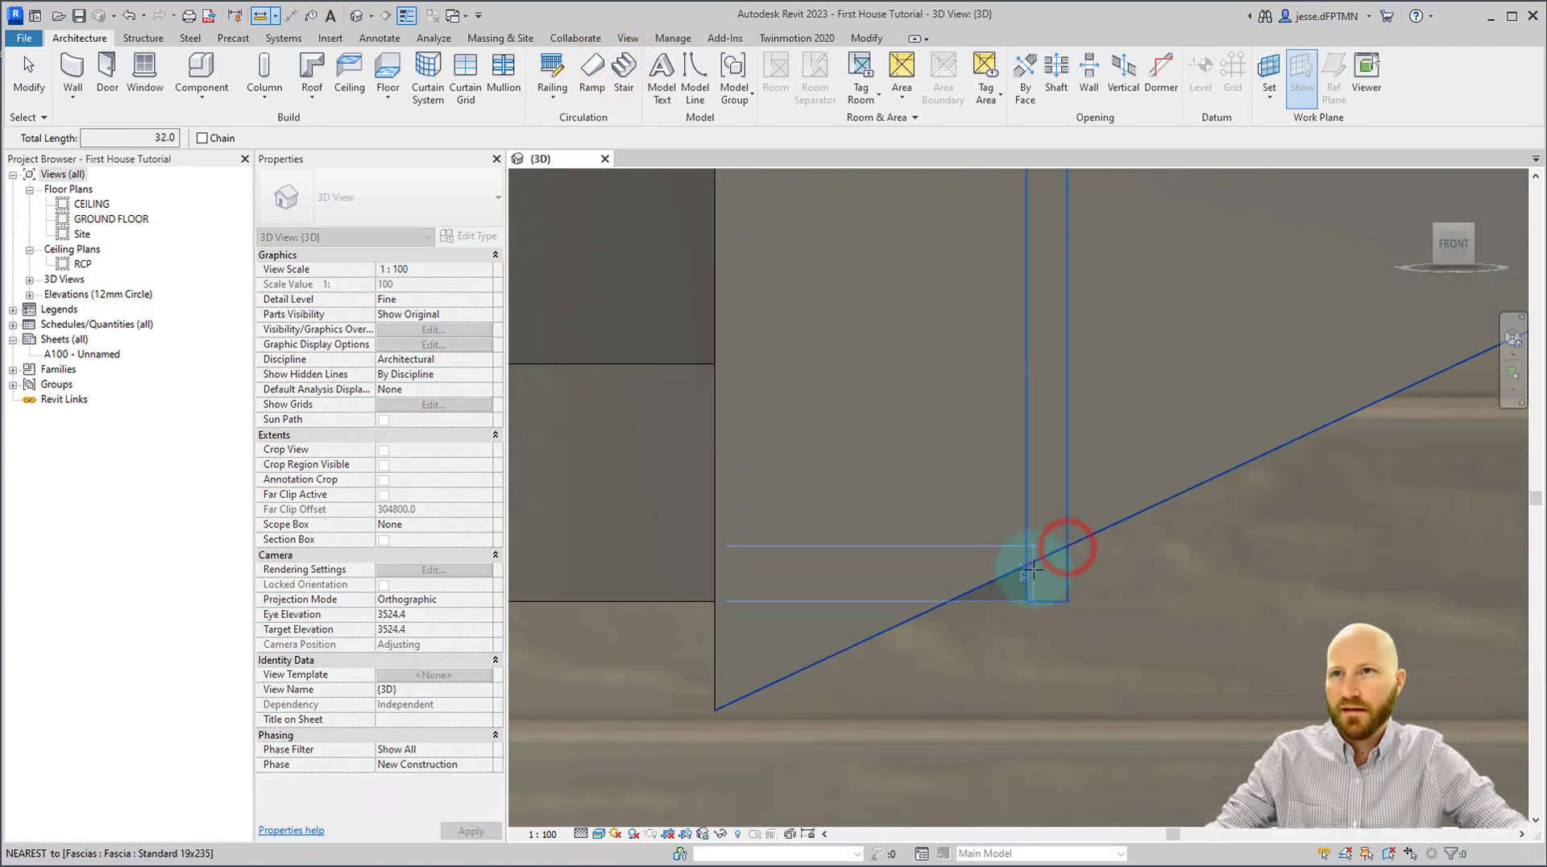
pyautogui.scroll(-3, 1039, 572)
pyautogui.press('Escape')
pyautogui.click(1051, 582)
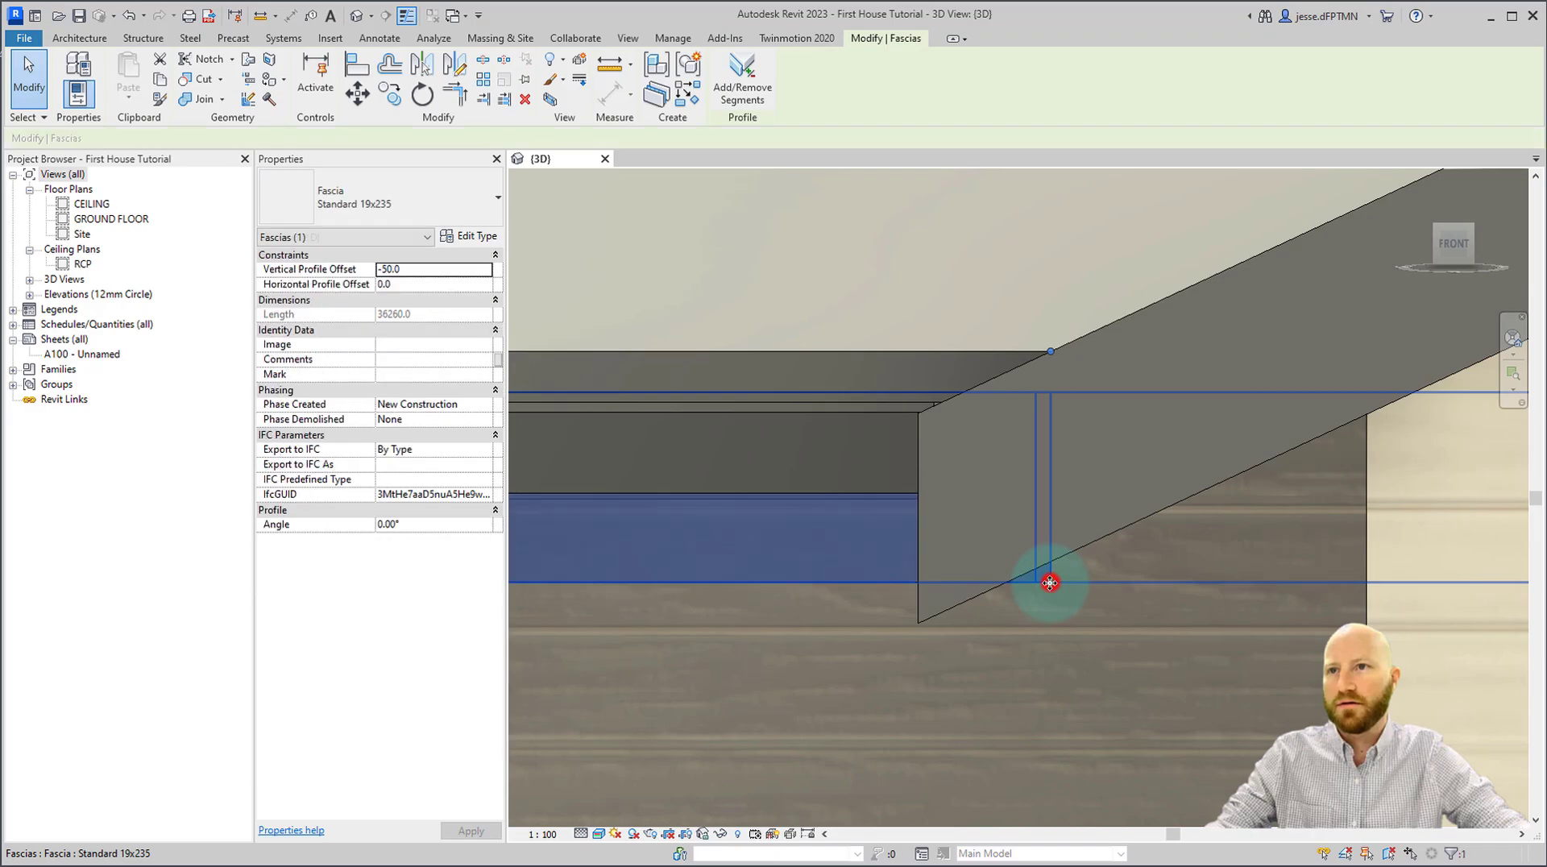
# Duplicate the fascia type as Standard 19x200 and set its Profile to Profiles_Fascia_Flat : 19x184mm.
pyautogui.click(474, 235)
pyautogui.click(943, 259)
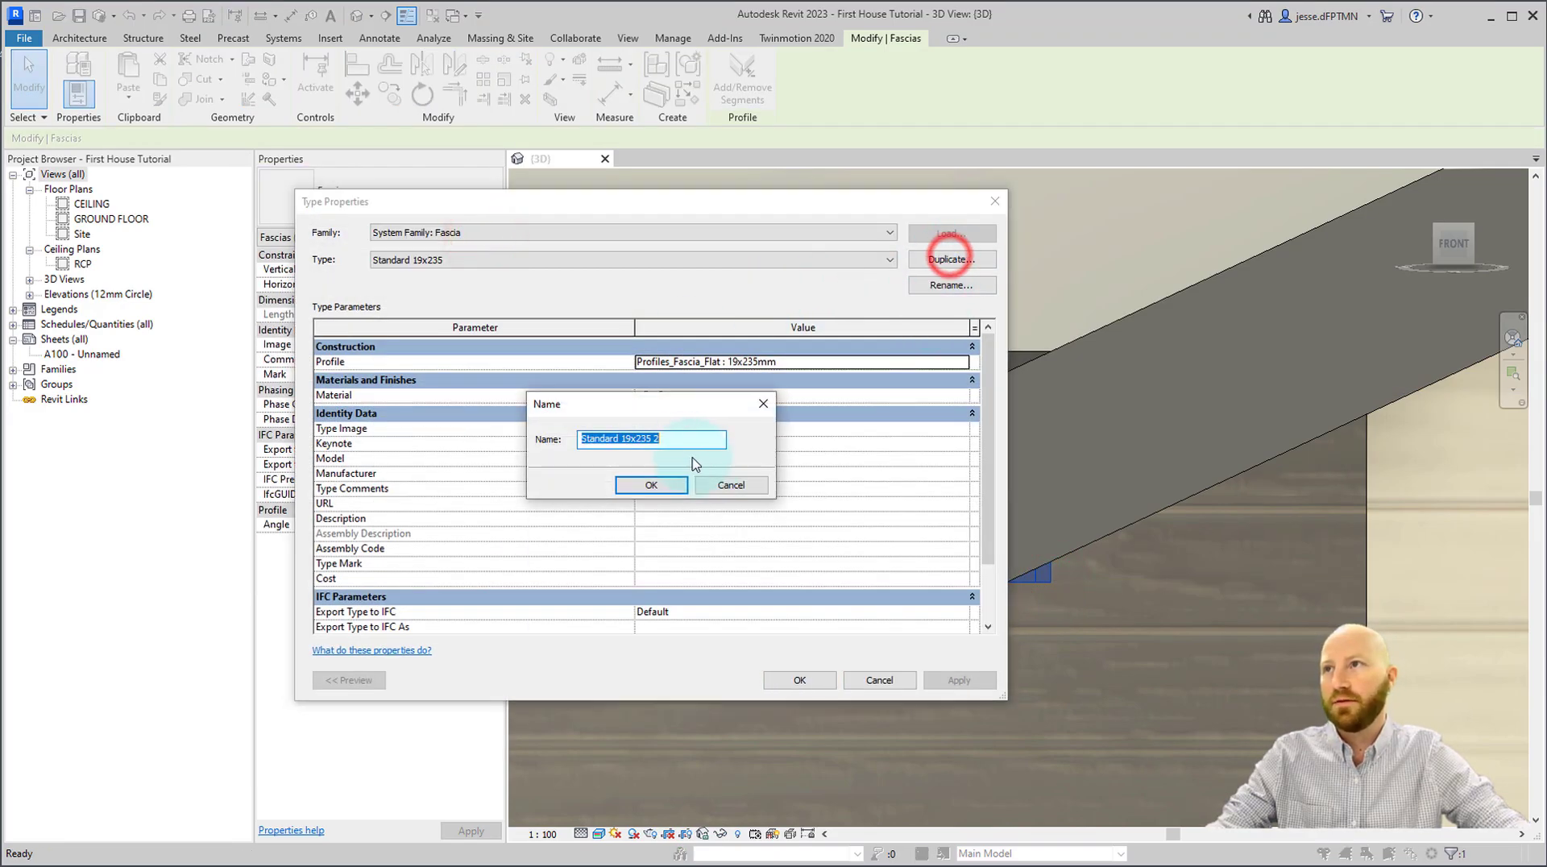
pyautogui.click(667, 441)
pyautogui.write('2')
pyautogui.press('BackSpace')
pyautogui.write('00')
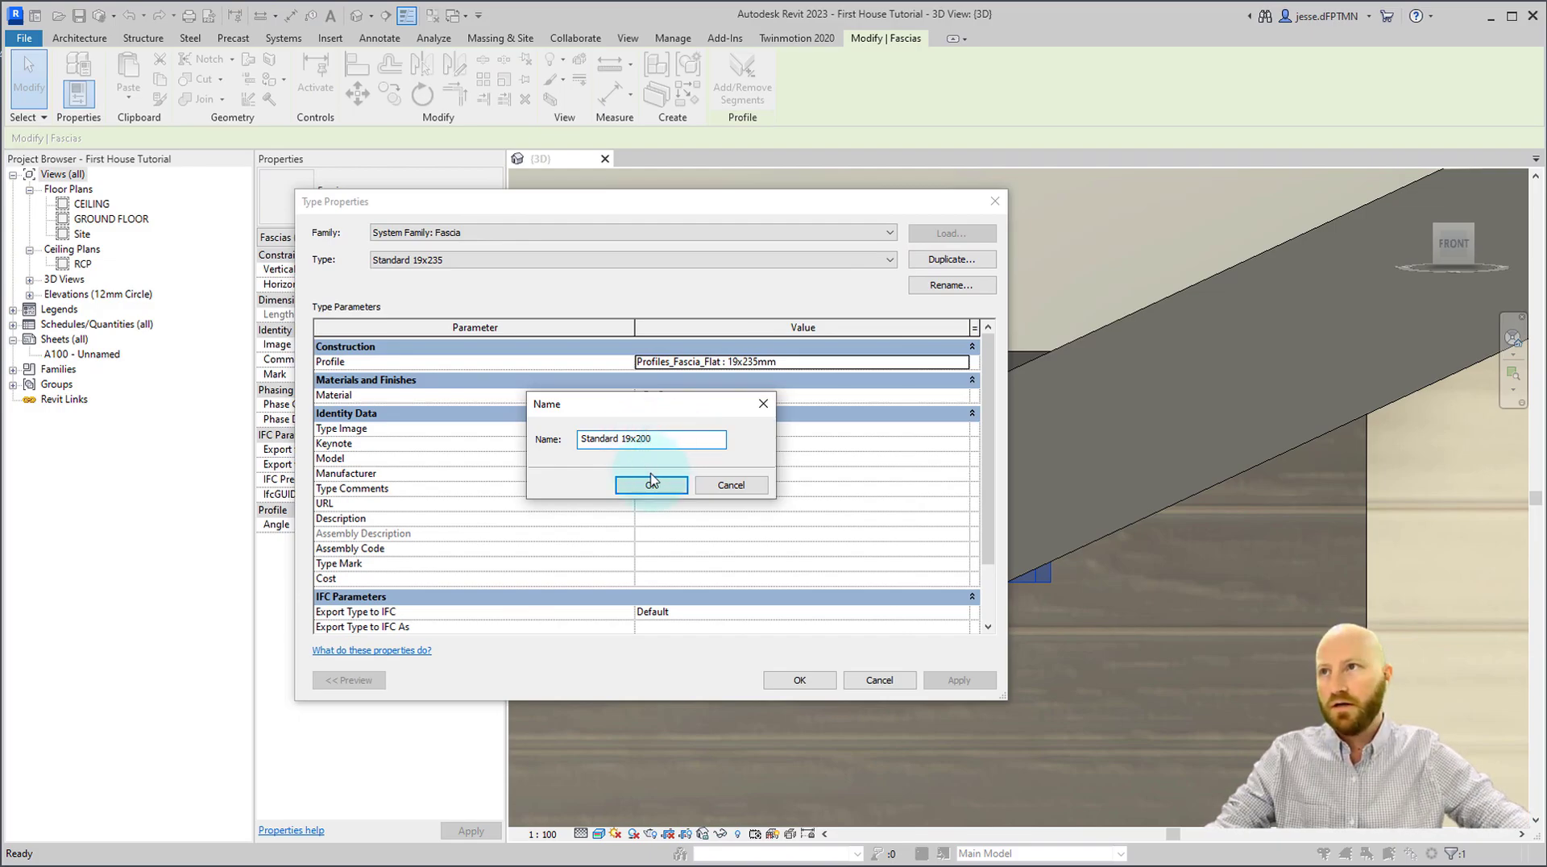
pyautogui.click(651, 485)
pyautogui.click(838, 363)
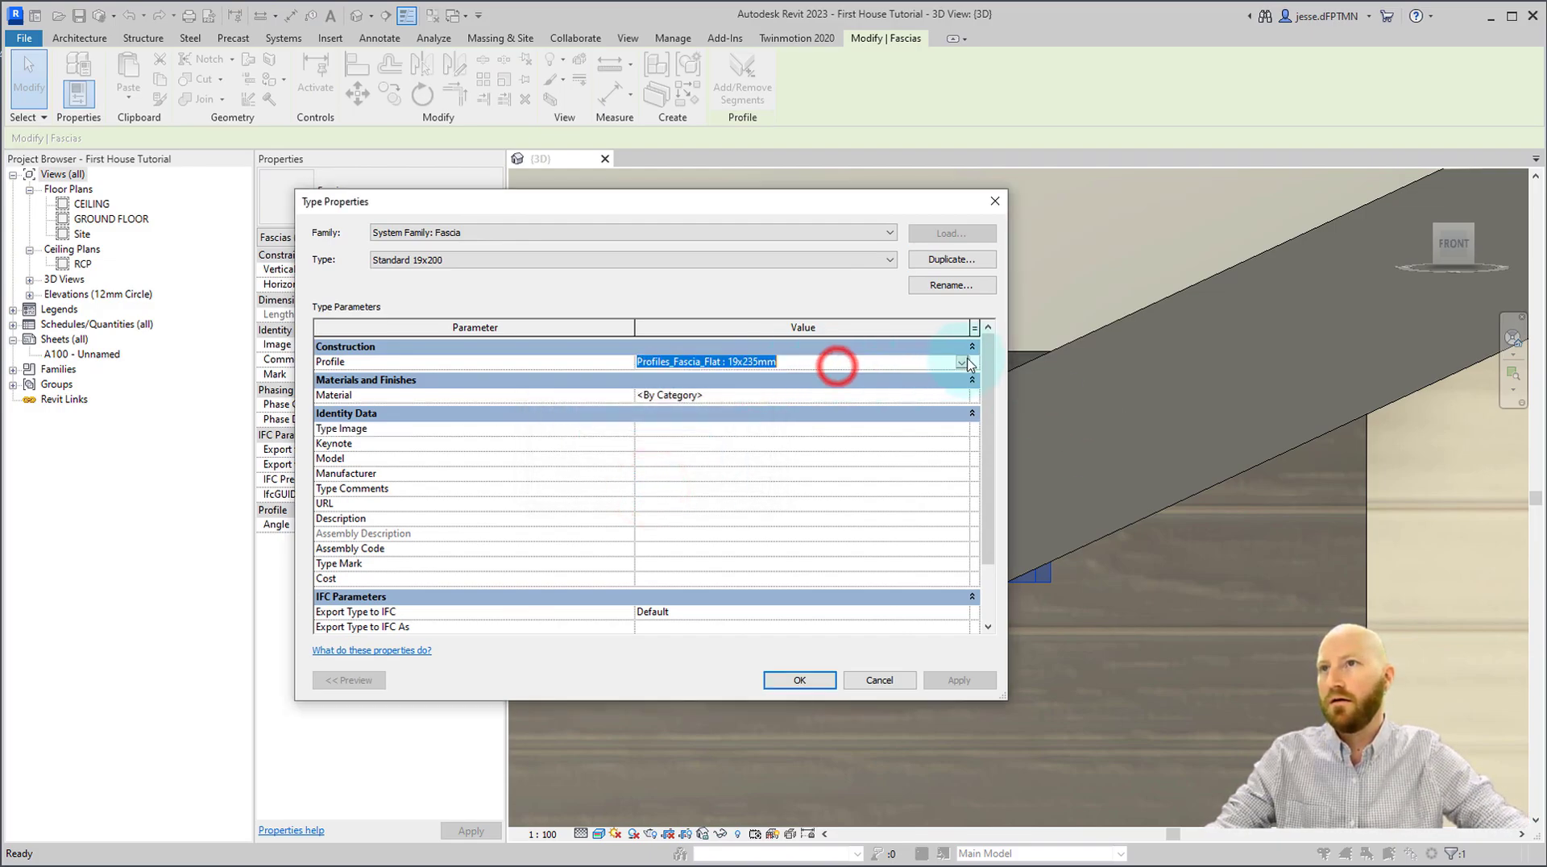
pyautogui.click(958, 360)
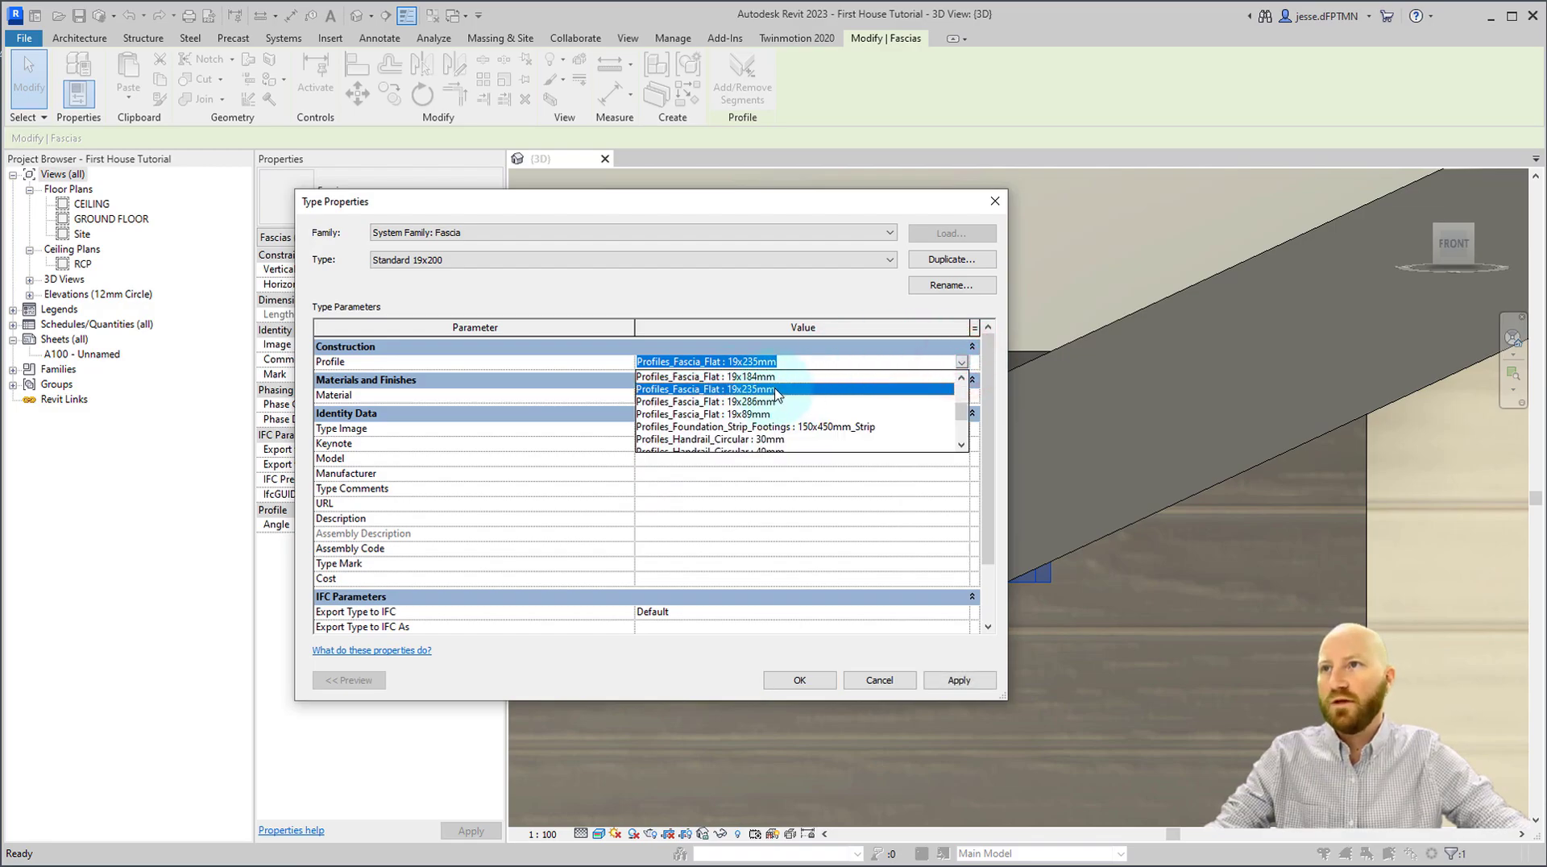
pyautogui.click(758, 378)
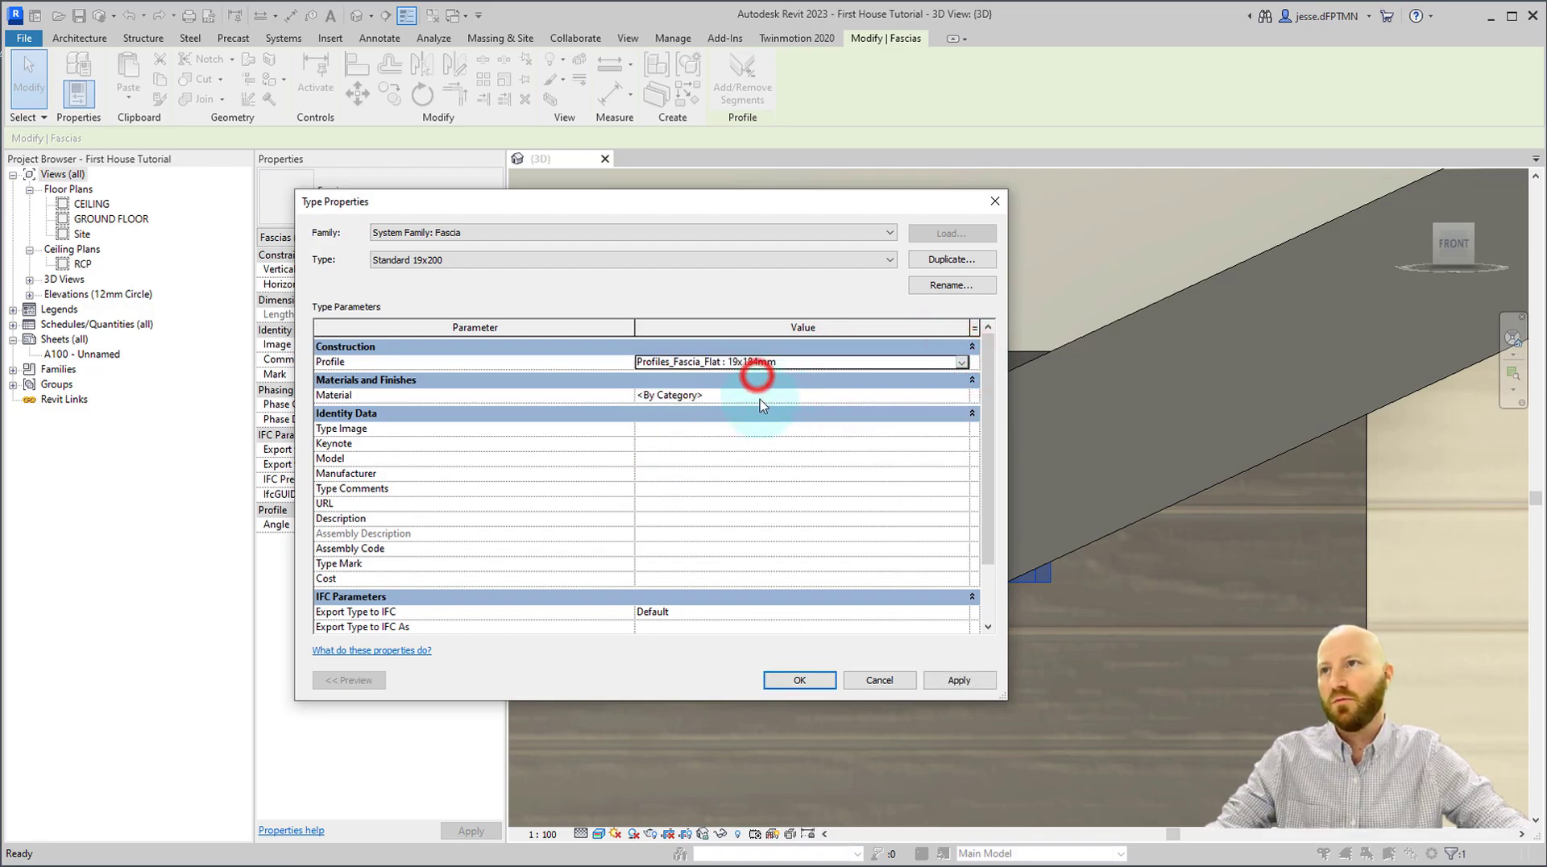
pyautogui.click(799, 680)
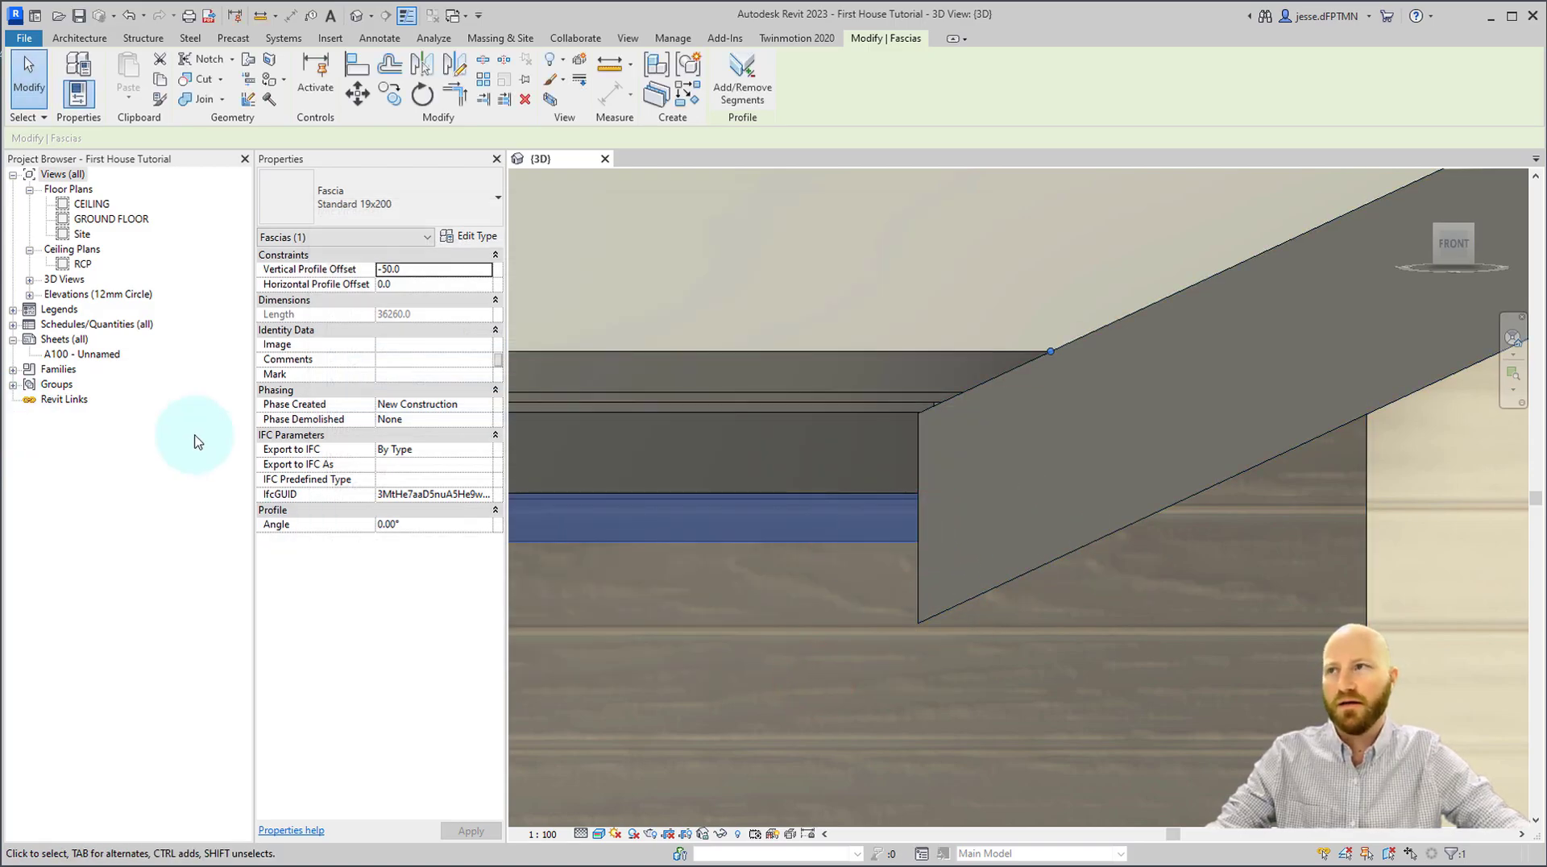
# In the Project Browser, duplicate the Profiles_Fascia_Flat 19x184mm size and name the copy 19x200mm.
pyautogui.click(664, 622)
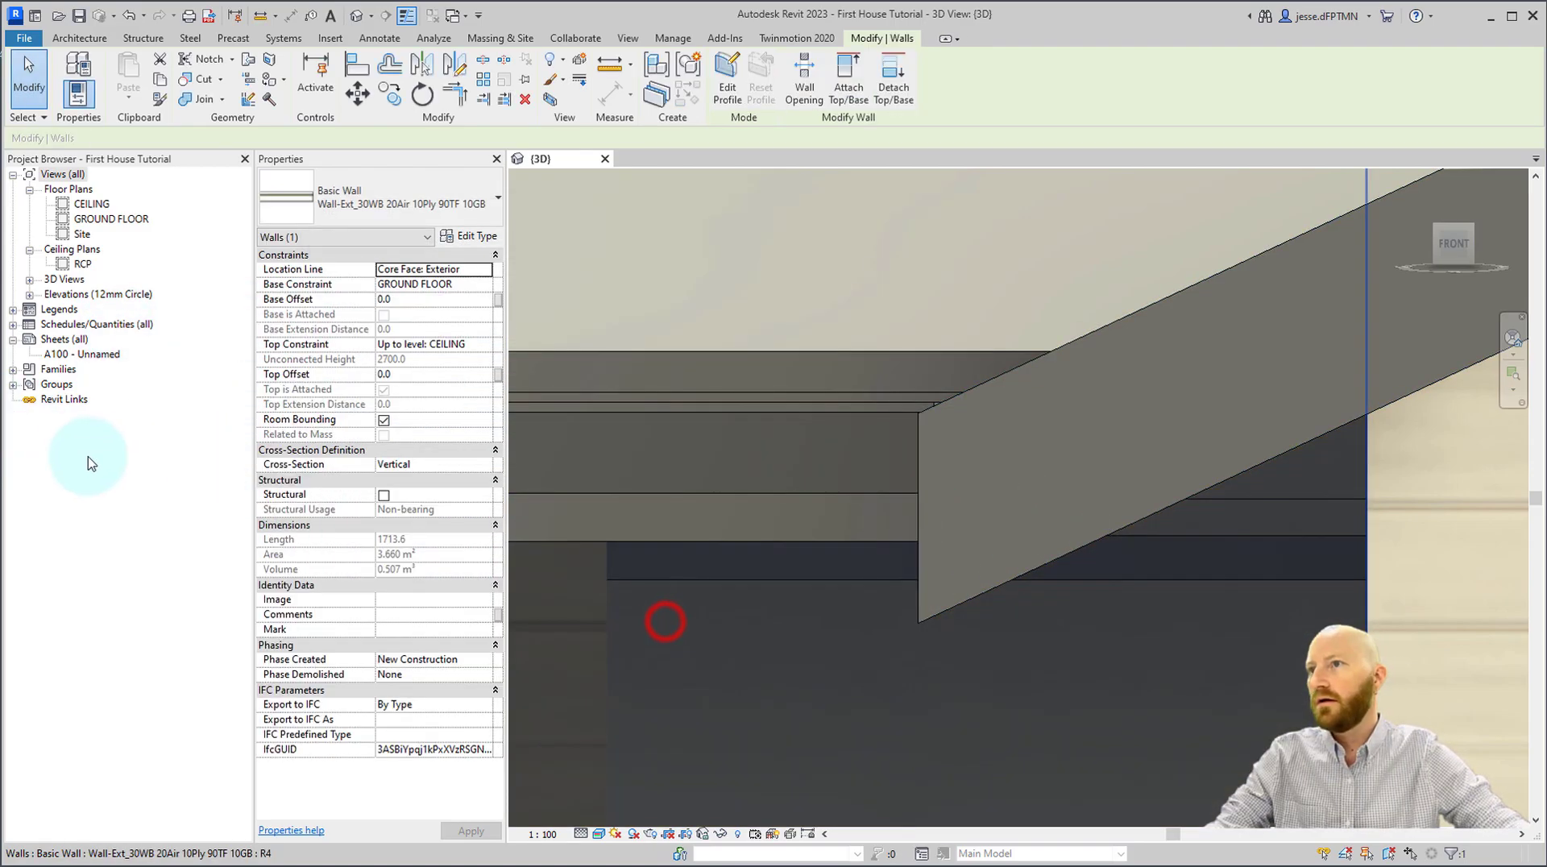
pyautogui.click(12, 369)
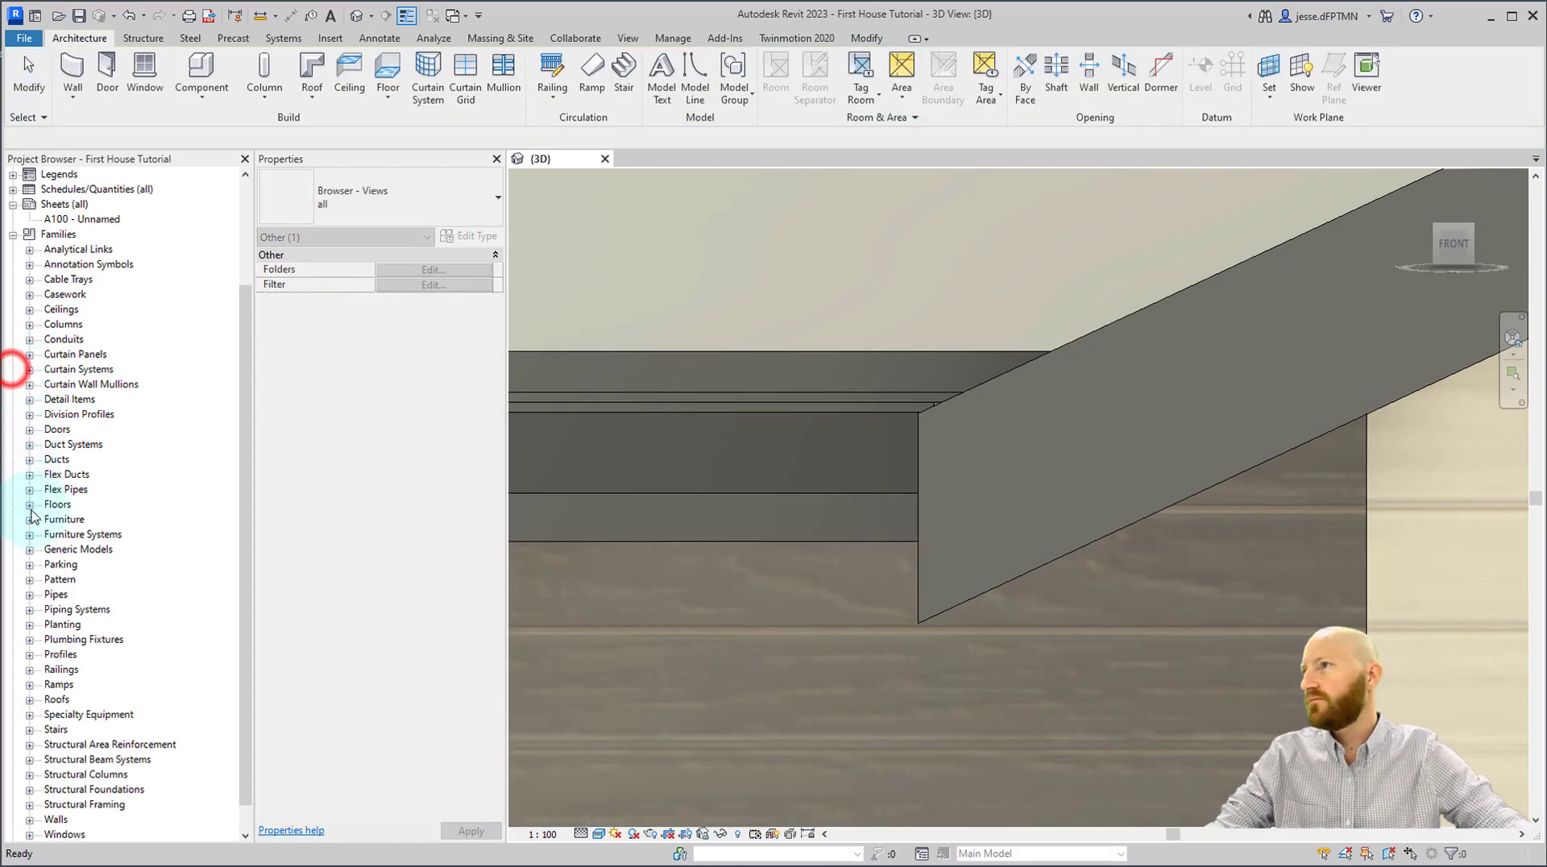
pyautogui.click(29, 656)
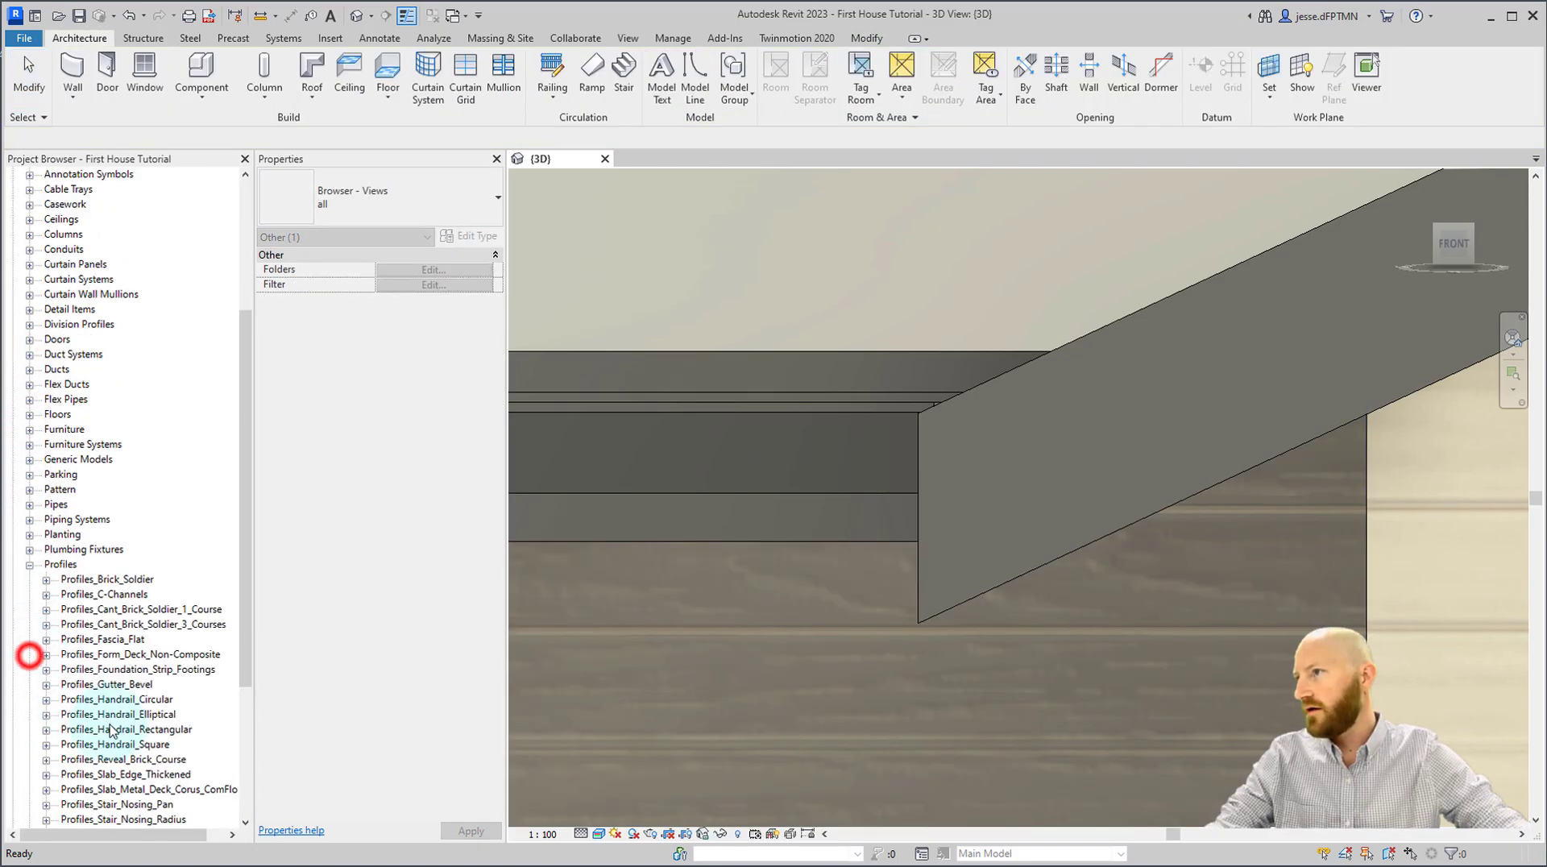
pyautogui.click(125, 640)
pyautogui.rightClick(124, 640)
pyautogui.click(46, 639)
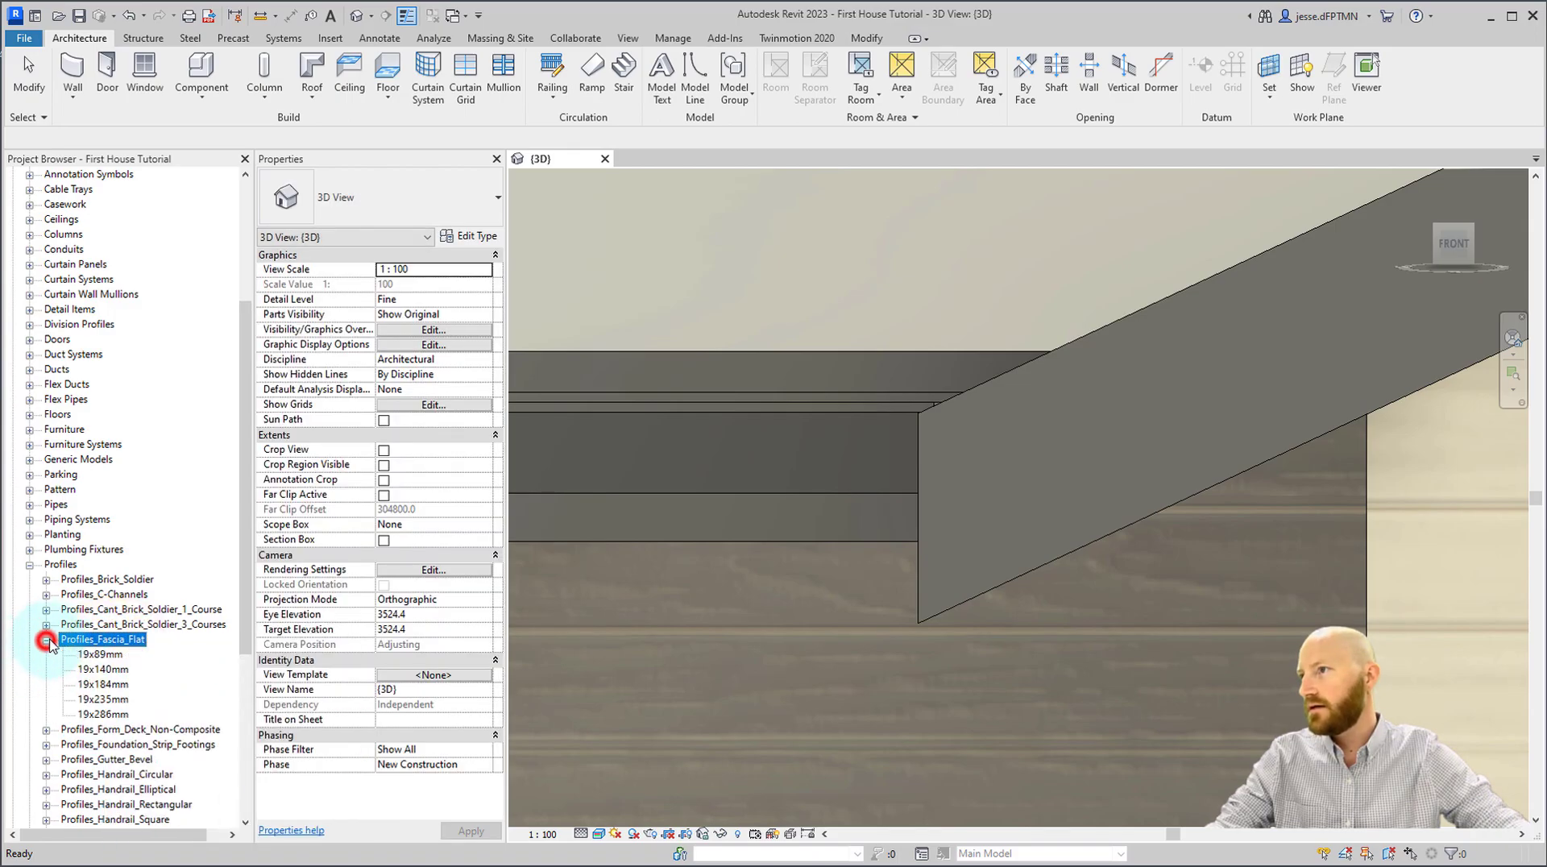
pyautogui.rightClick(111, 686)
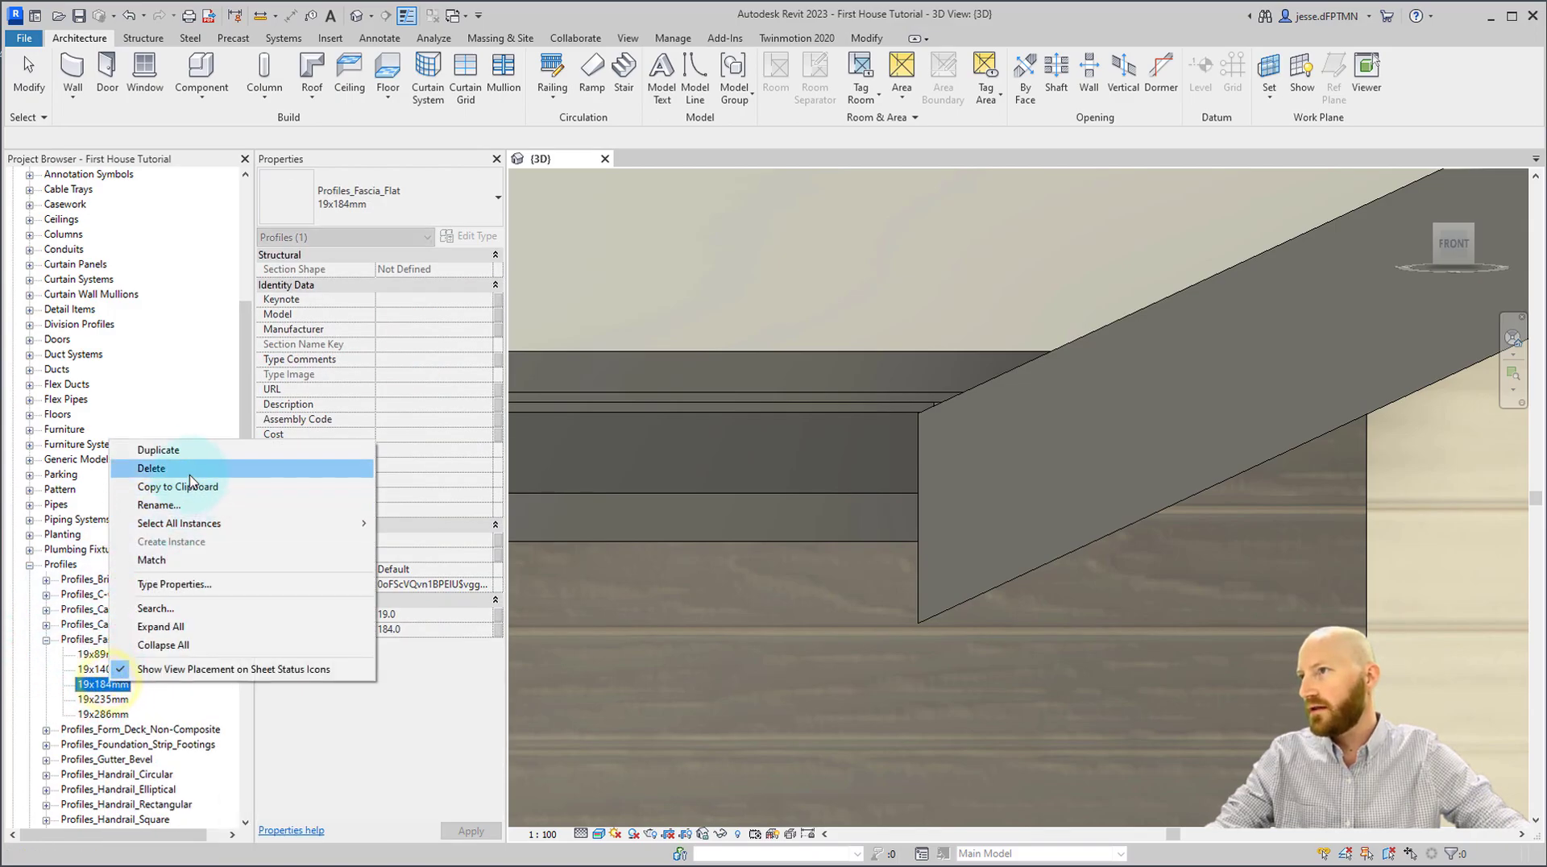
pyautogui.click(185, 450)
pyautogui.click(135, 695)
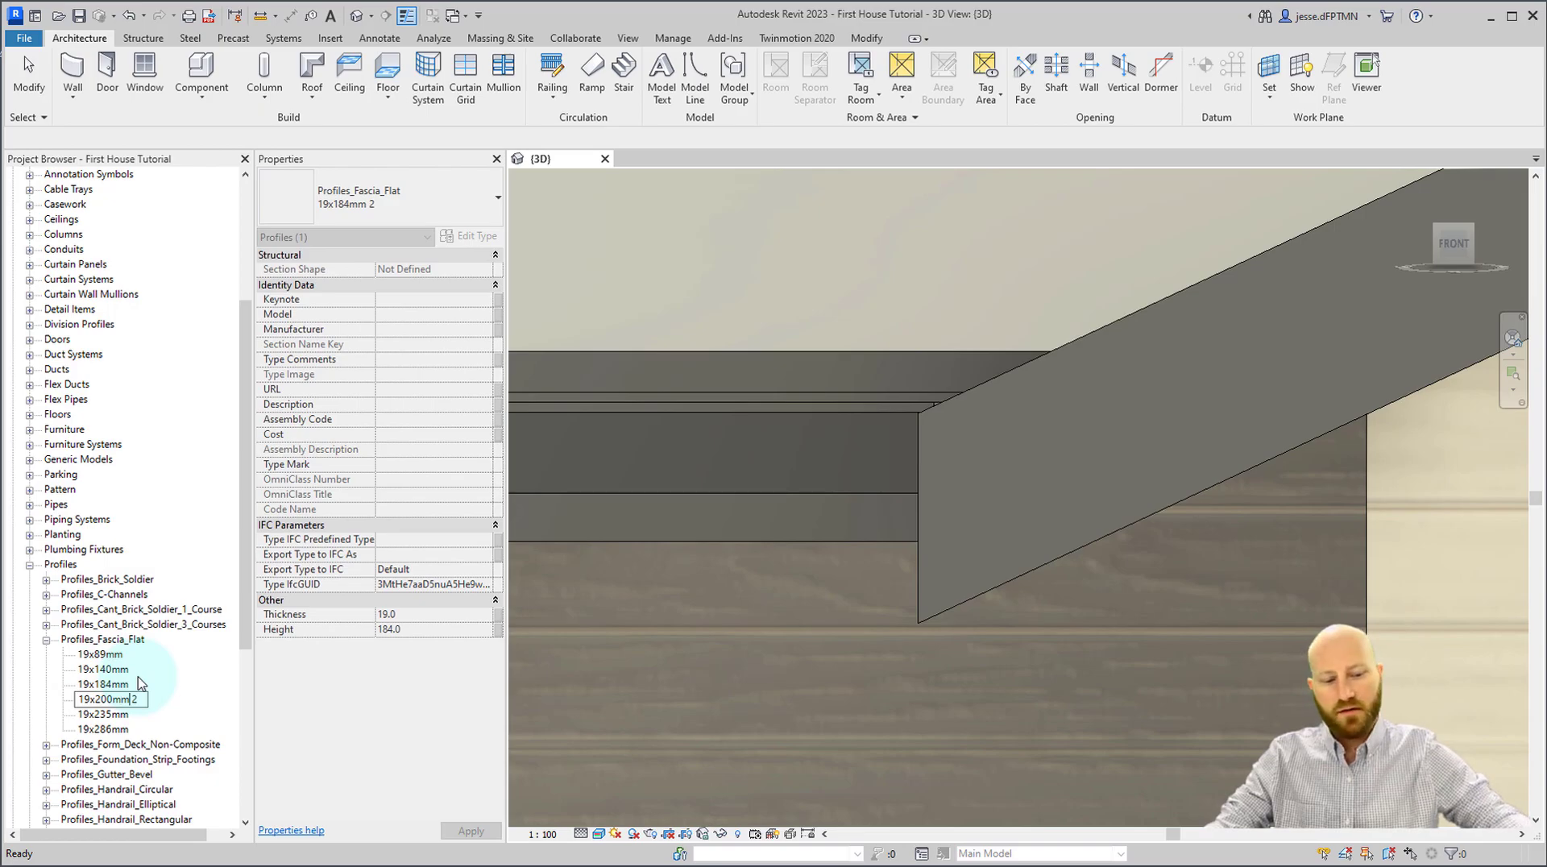
pyautogui.press('Delete')
pyautogui.press('Delete')
pyautogui.press('Return')
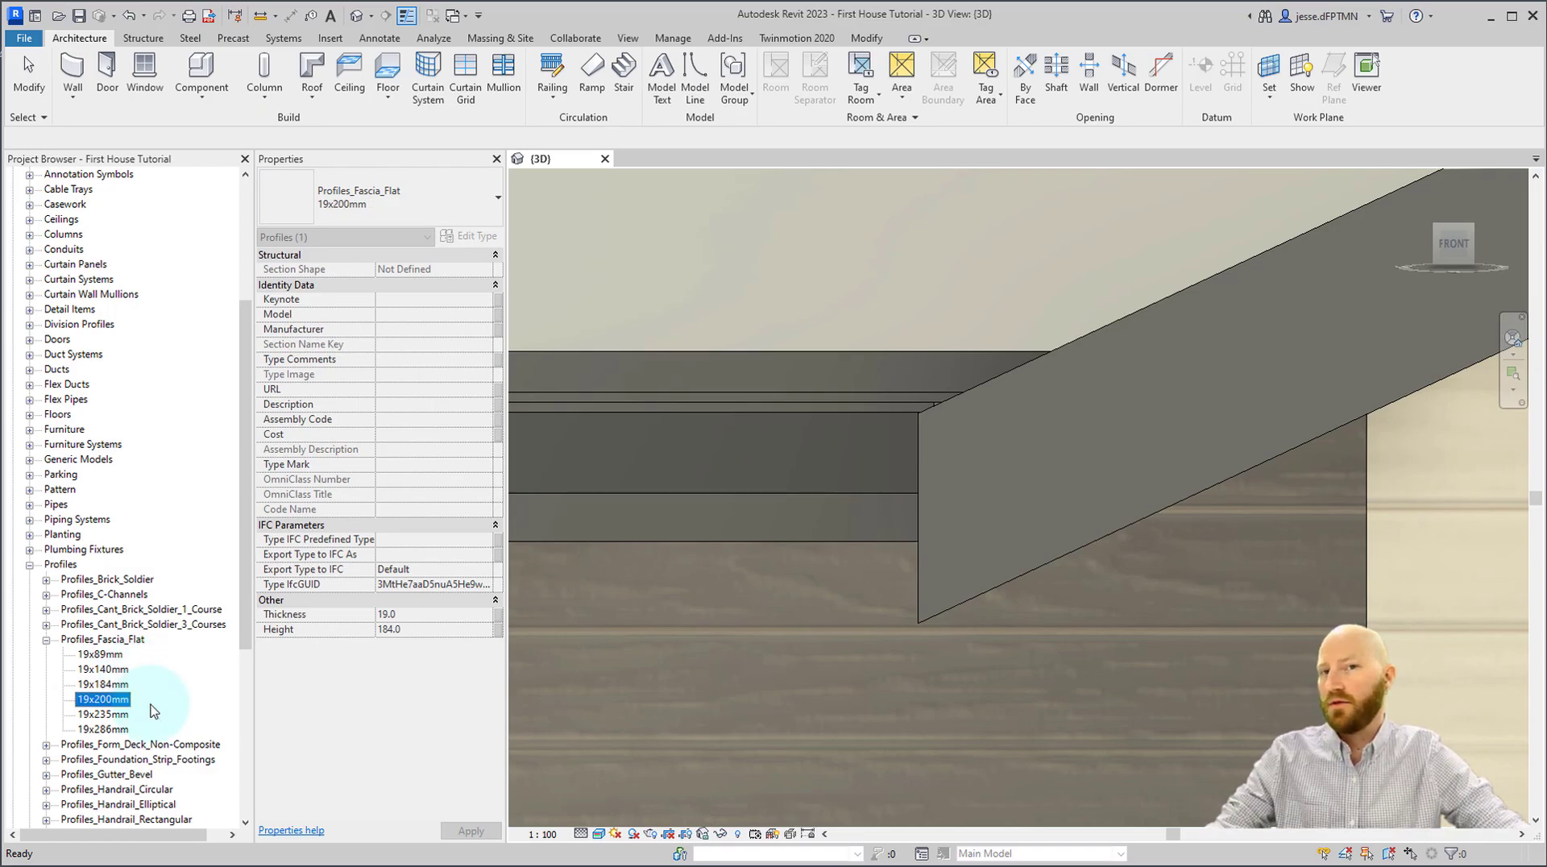
# Set the Height of the 19x200mm fascia profile type to 200.
pyautogui.rightClick(100, 701)
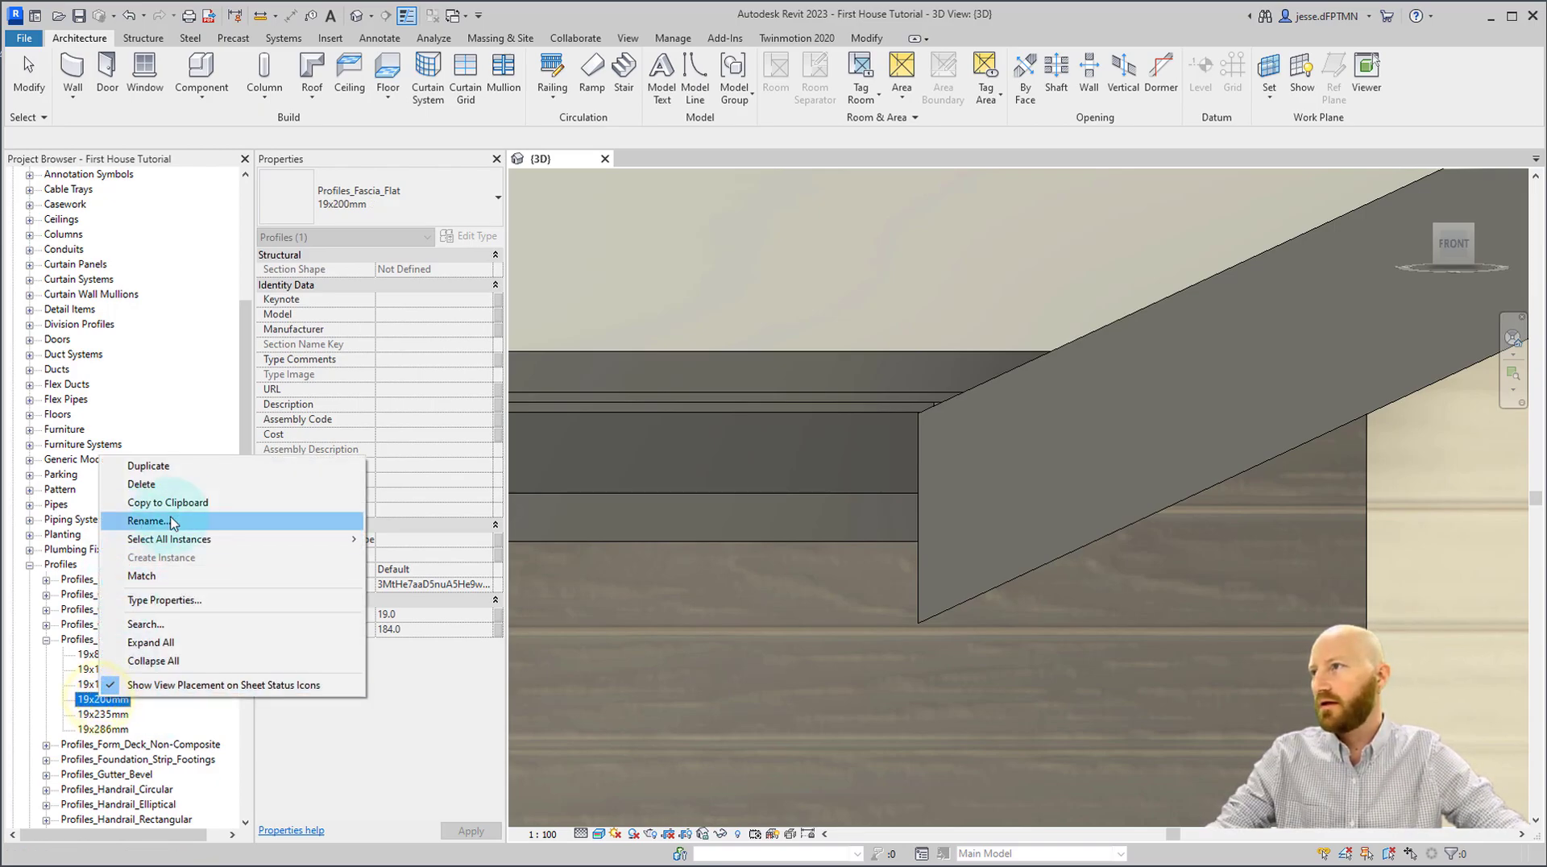
pyautogui.click(155, 606)
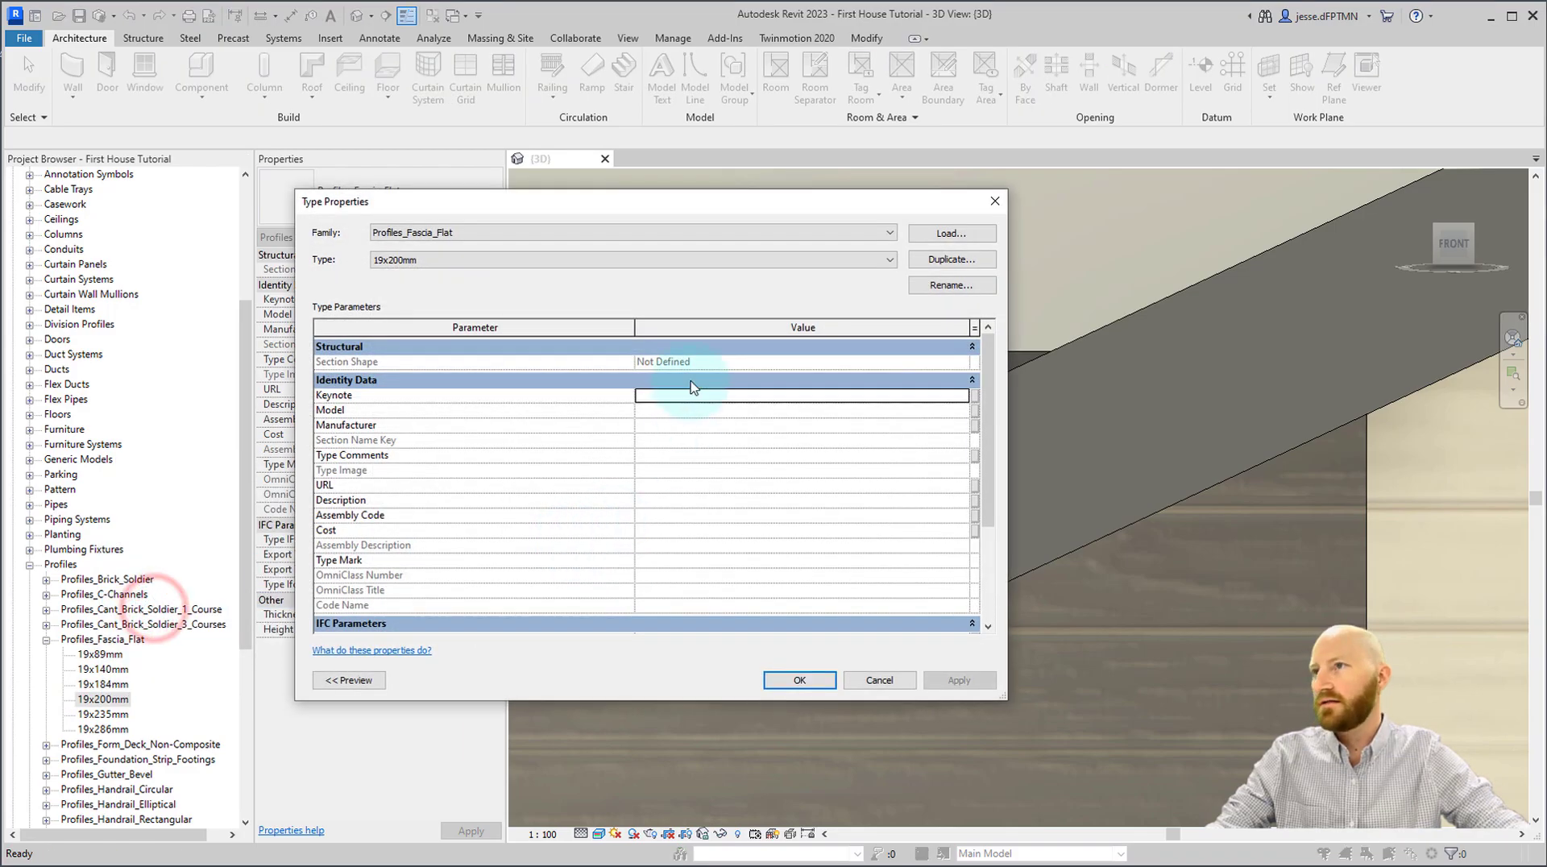
pyautogui.scroll(-3, 679, 451)
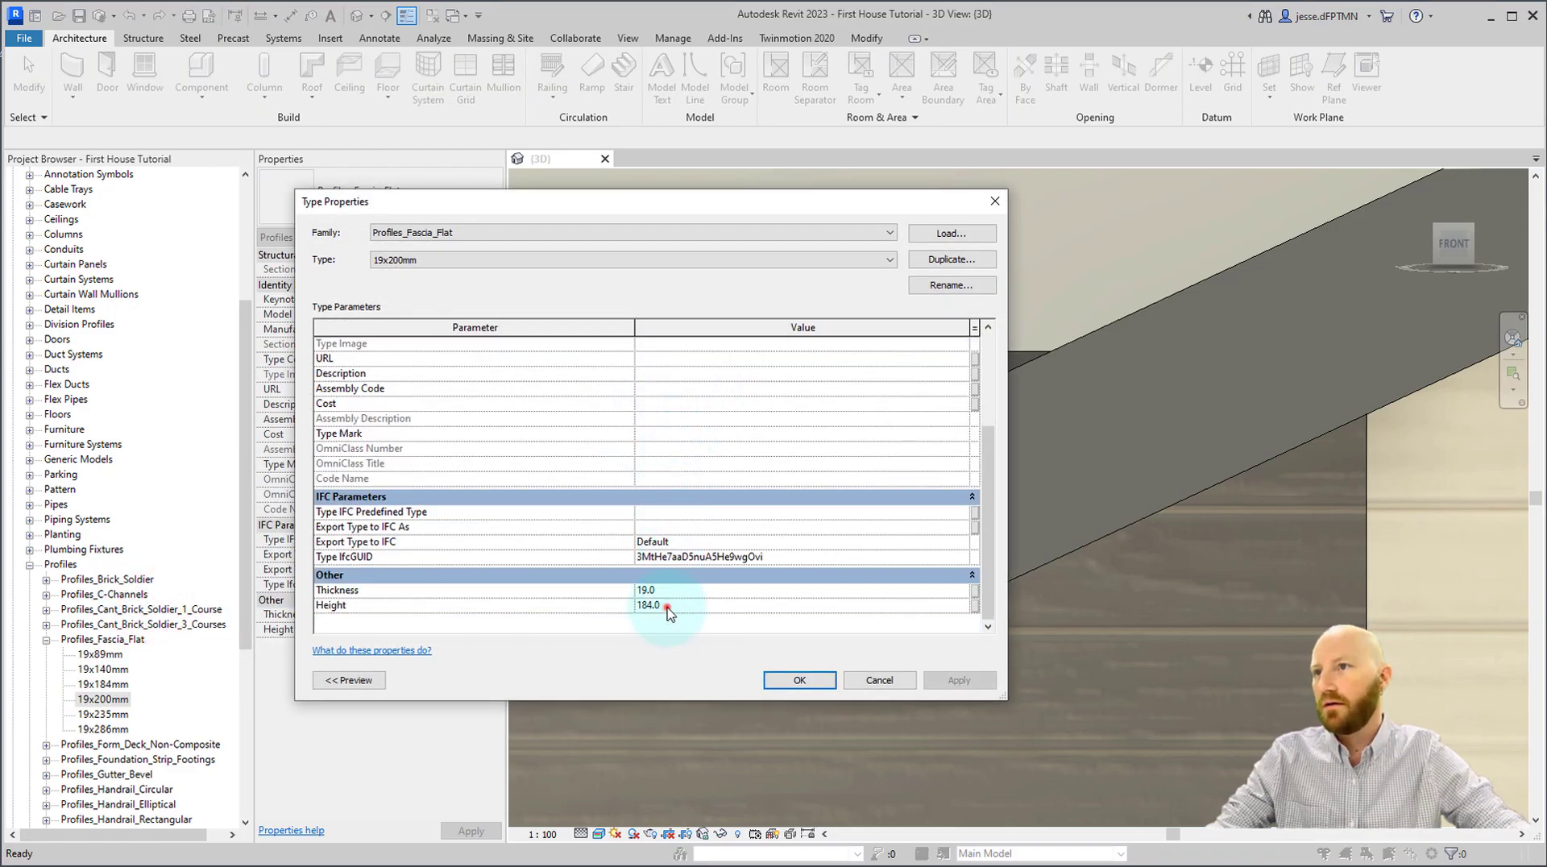
pyautogui.write('200')
pyautogui.click(802, 680)
# Switch the porch fascia's Standard 19x200 type to use the 19x200mm profile.
pyautogui.click(637, 542)
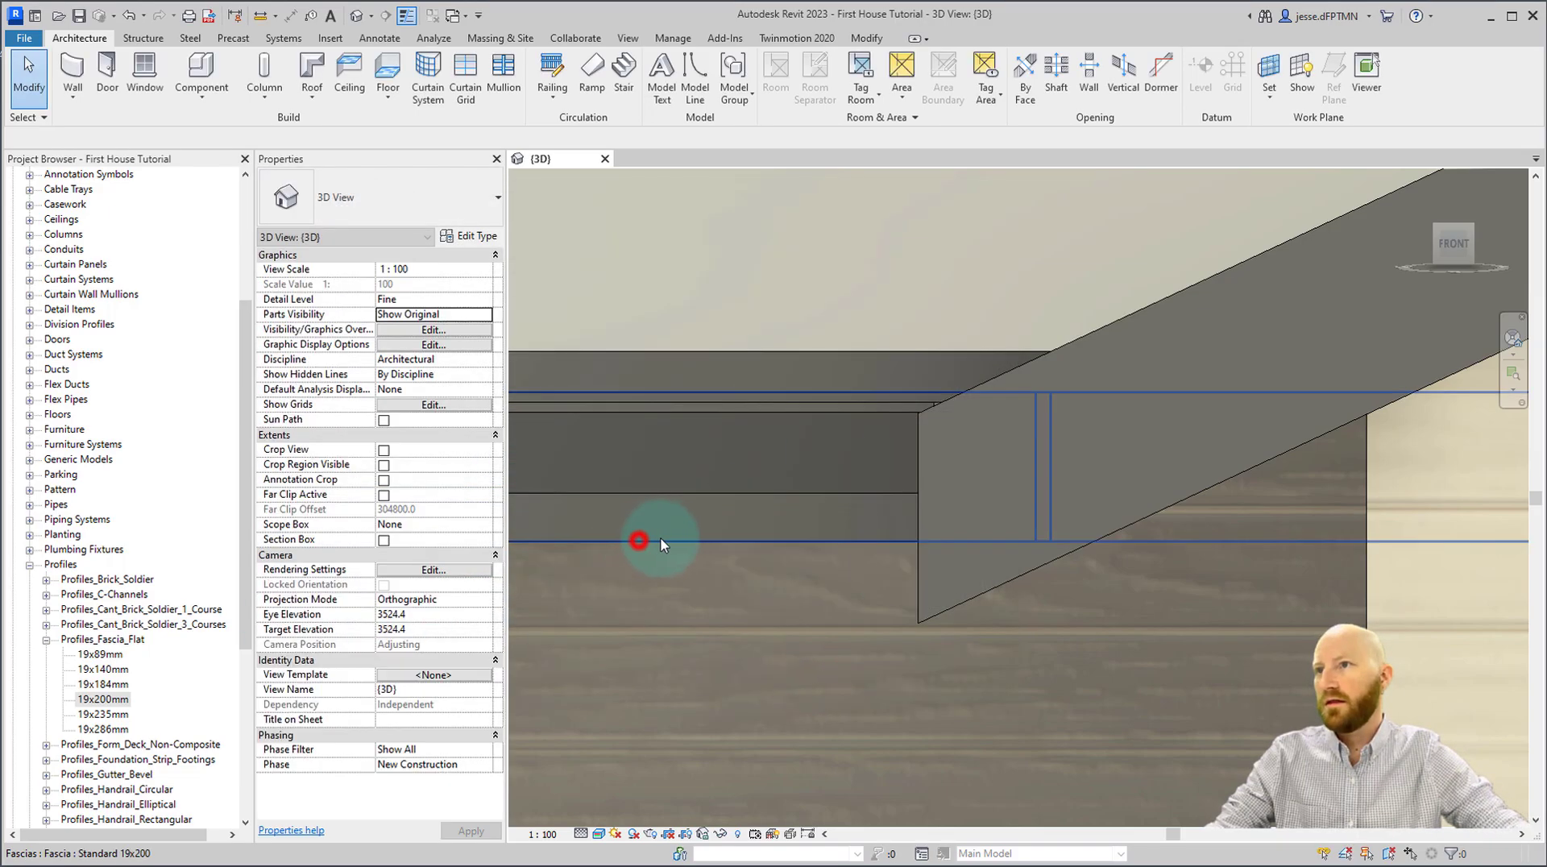
pyautogui.click(479, 235)
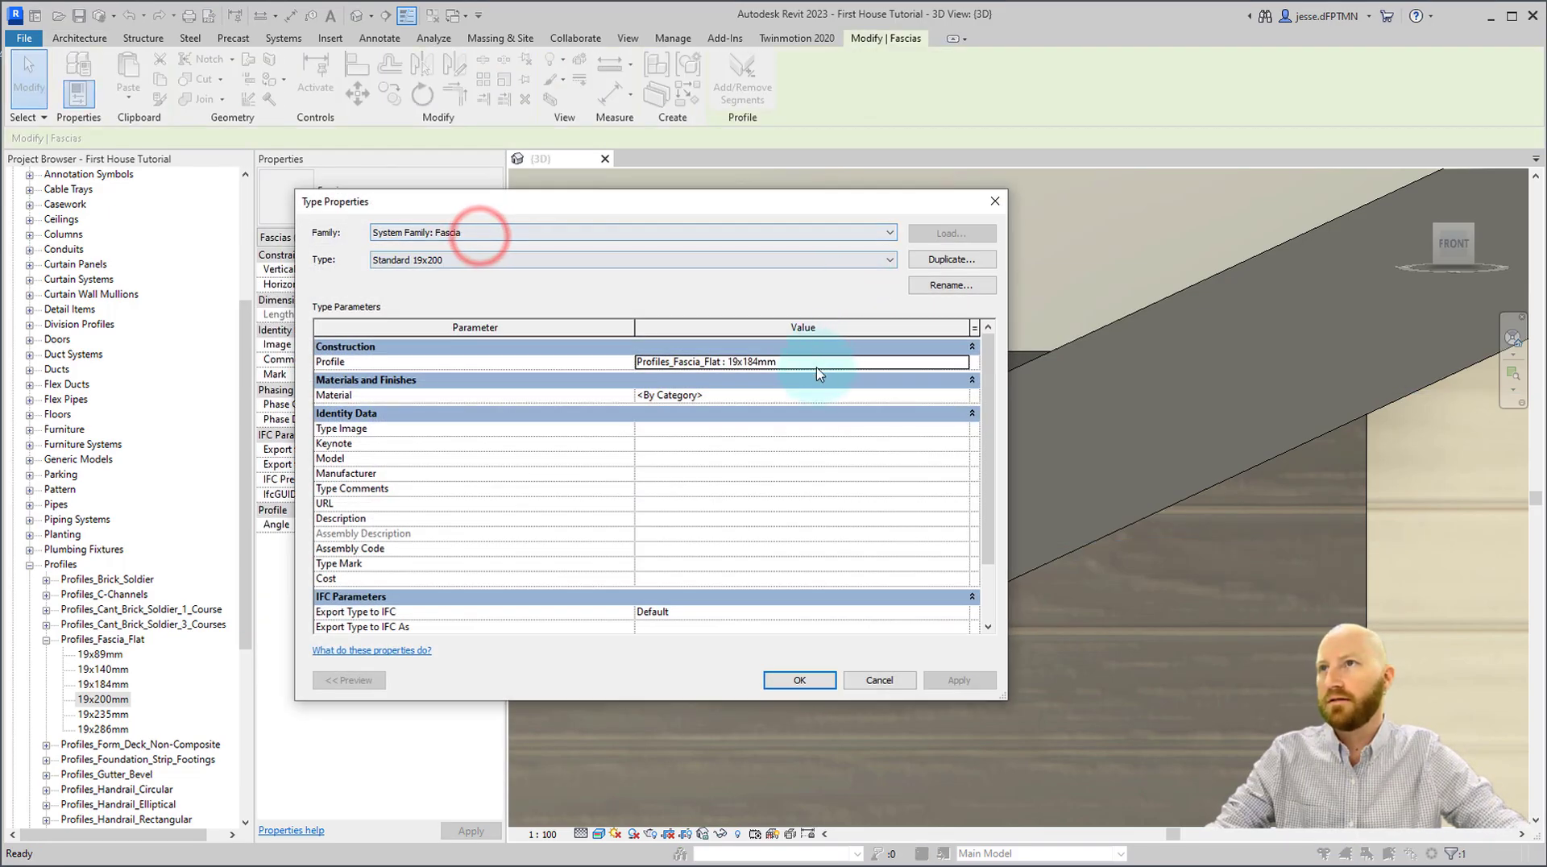
pyautogui.click(812, 366)
pyautogui.click(963, 364)
pyautogui.click(749, 403)
pyautogui.click(801, 680)
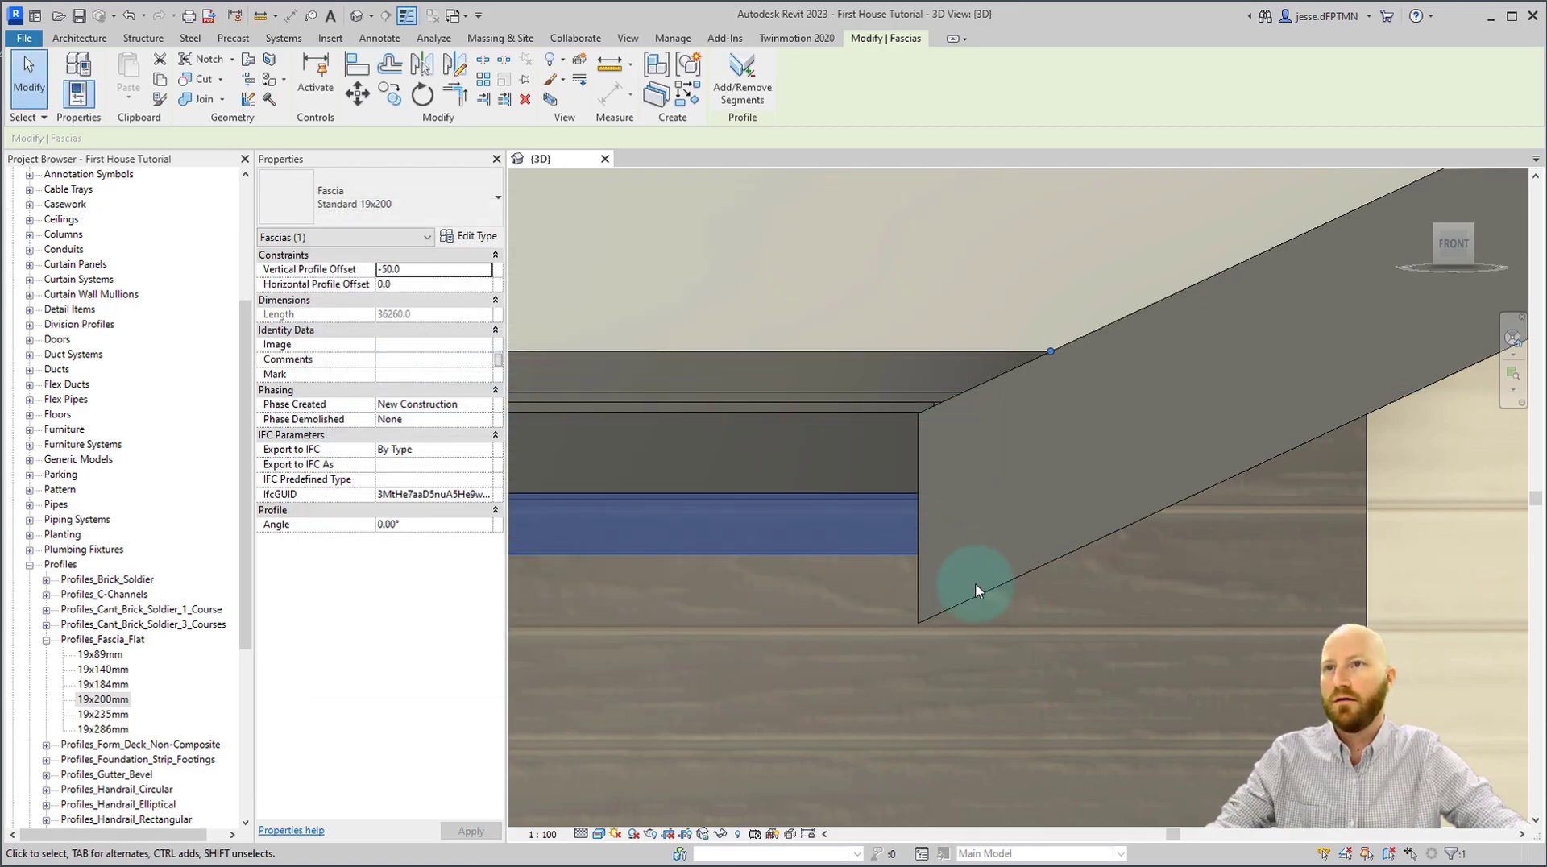
# Give both ends of the gable fascia beside the porch perpendicular mitres.
pyautogui.click(1009, 583)
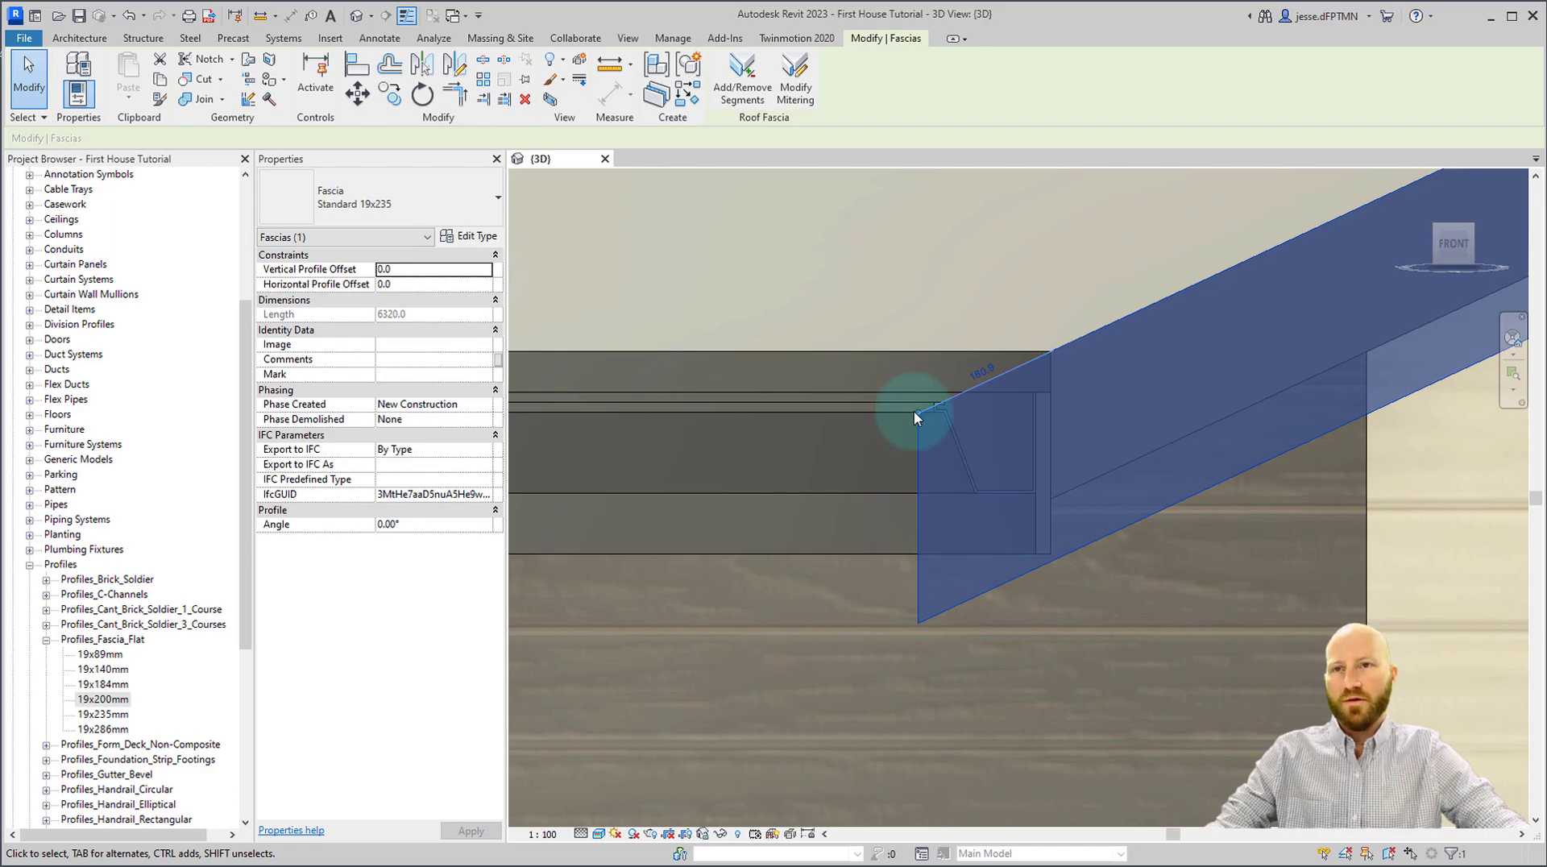
pyautogui.click(795, 77)
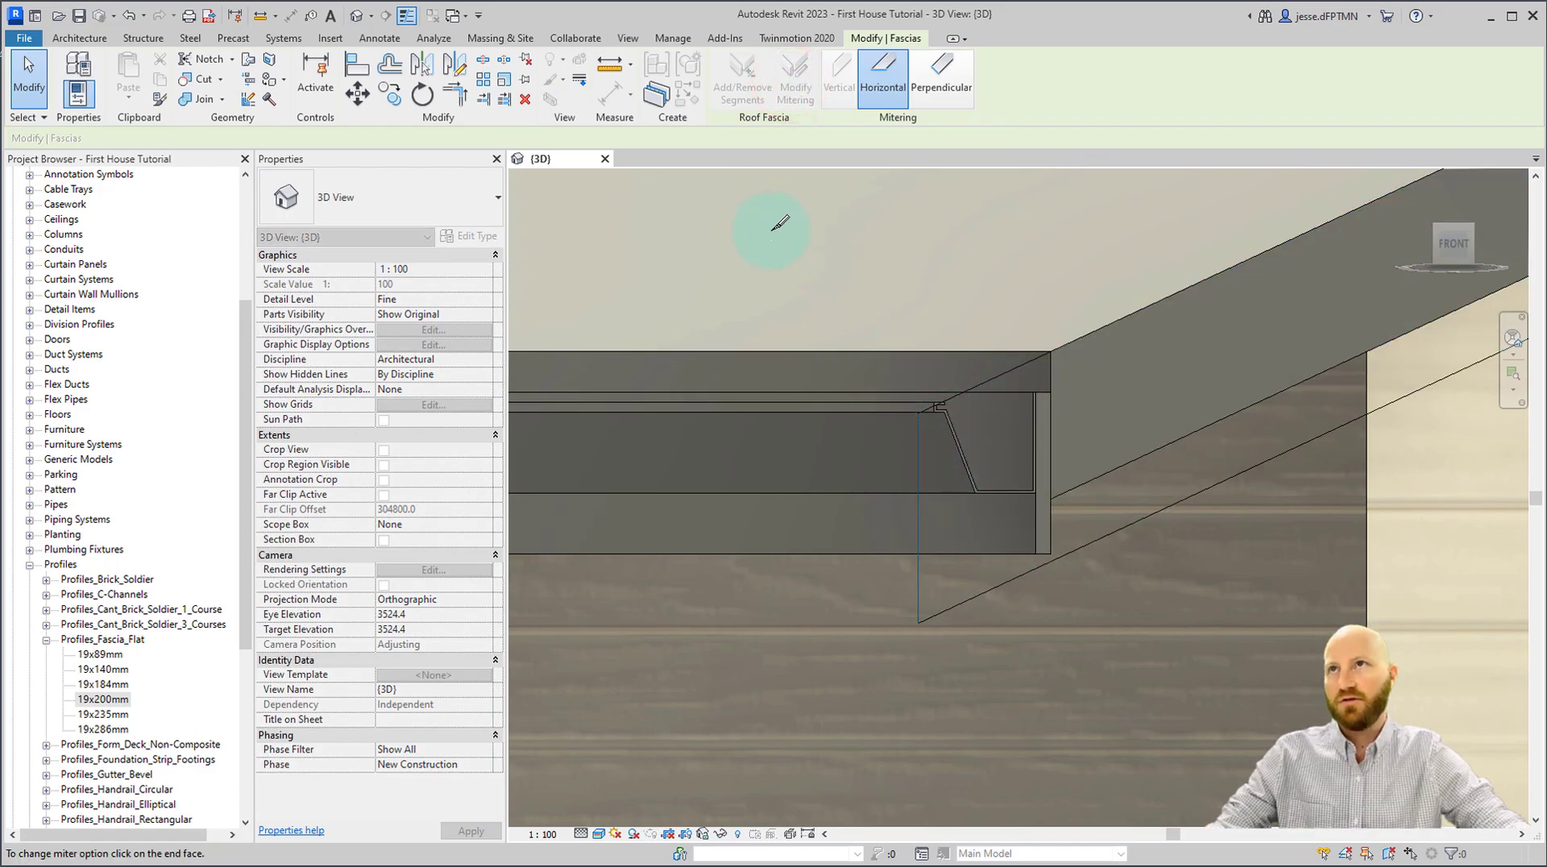
pyautogui.click(941, 74)
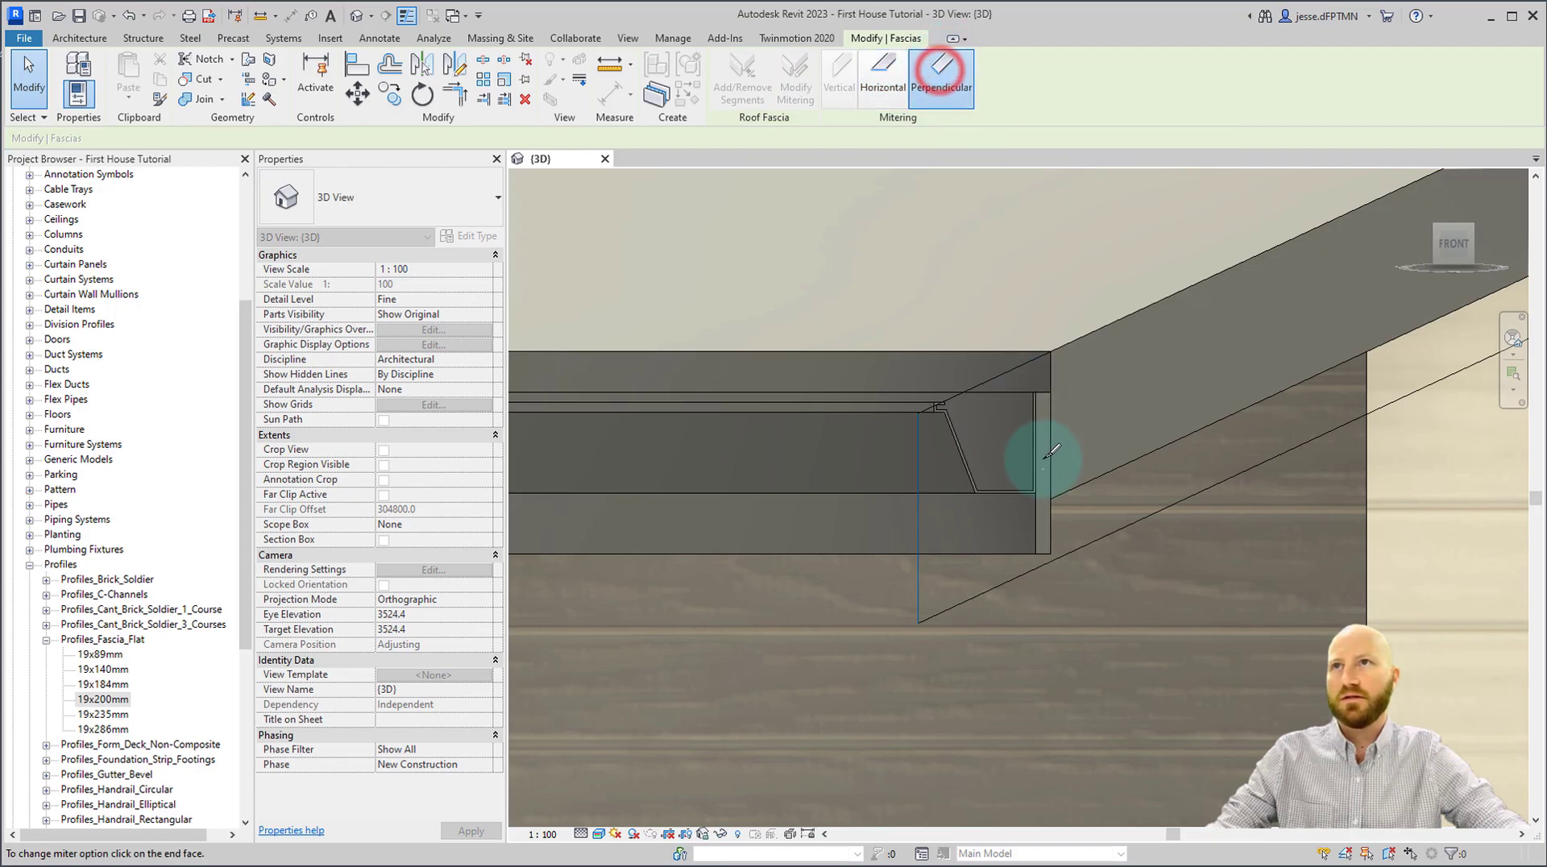
pyautogui.click(917, 528)
pyautogui.scroll(-3, 805, 304)
pyautogui.scroll(3, 1070, 441)
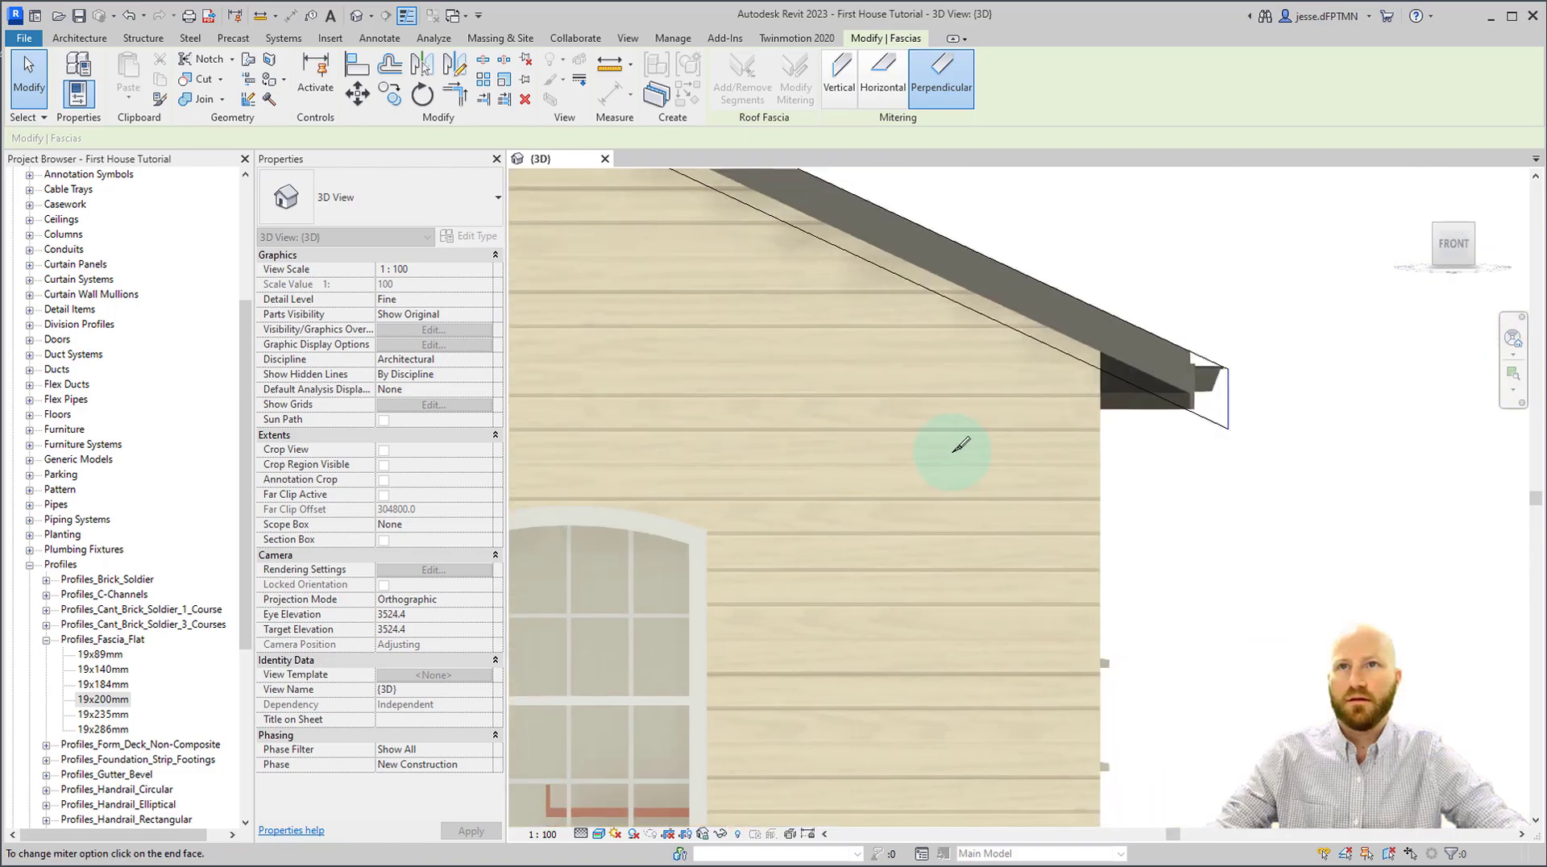
pyautogui.scroll(3, 1312, 408)
pyautogui.click(1277, 390)
# Exit the mitring tool and orbit to an angled view of the whole house.
pyautogui.scroll(-5, 1277, 391)
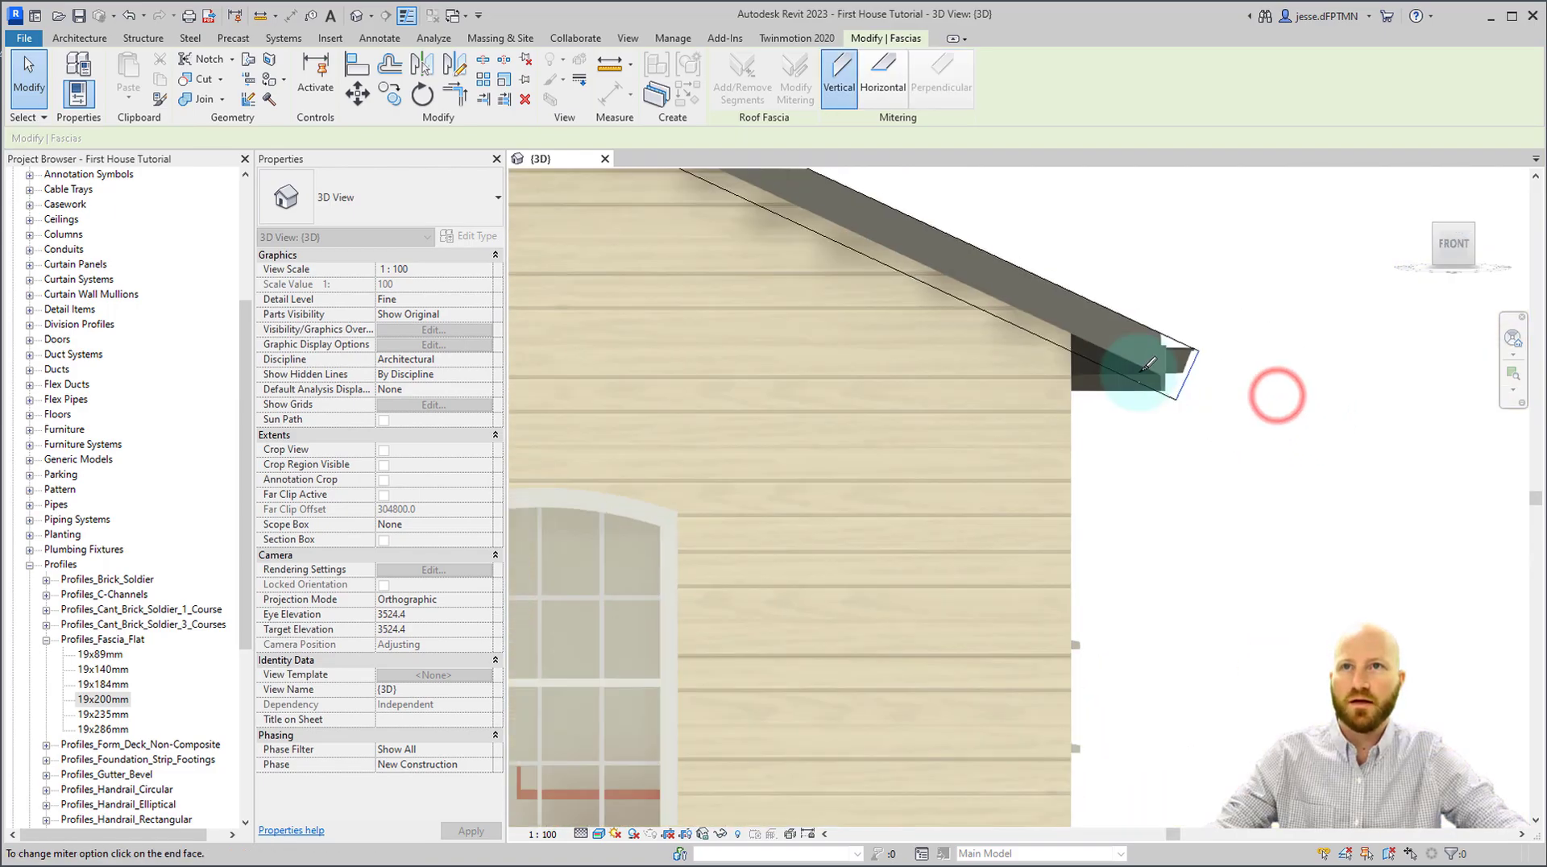
pyautogui.keyDown('shift'); pyautogui.moveTo(1277, 397); pyautogui.dragTo(1095, 397, button='middle'); pyautogui.keyUp('shift')
pyautogui.press('Escape')
pyautogui.scroll(4, 1444, 643)
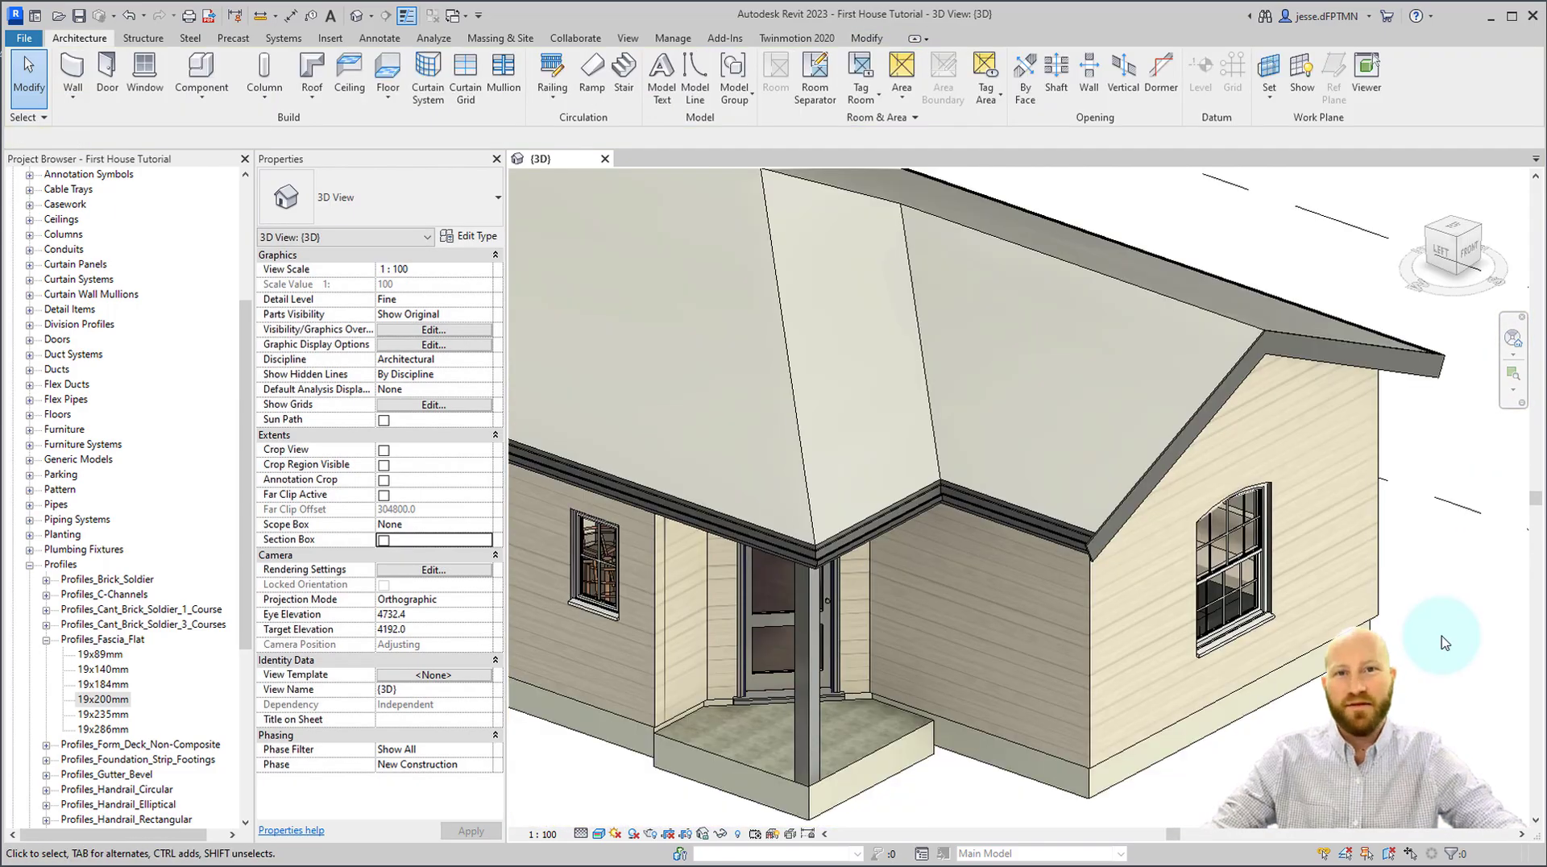